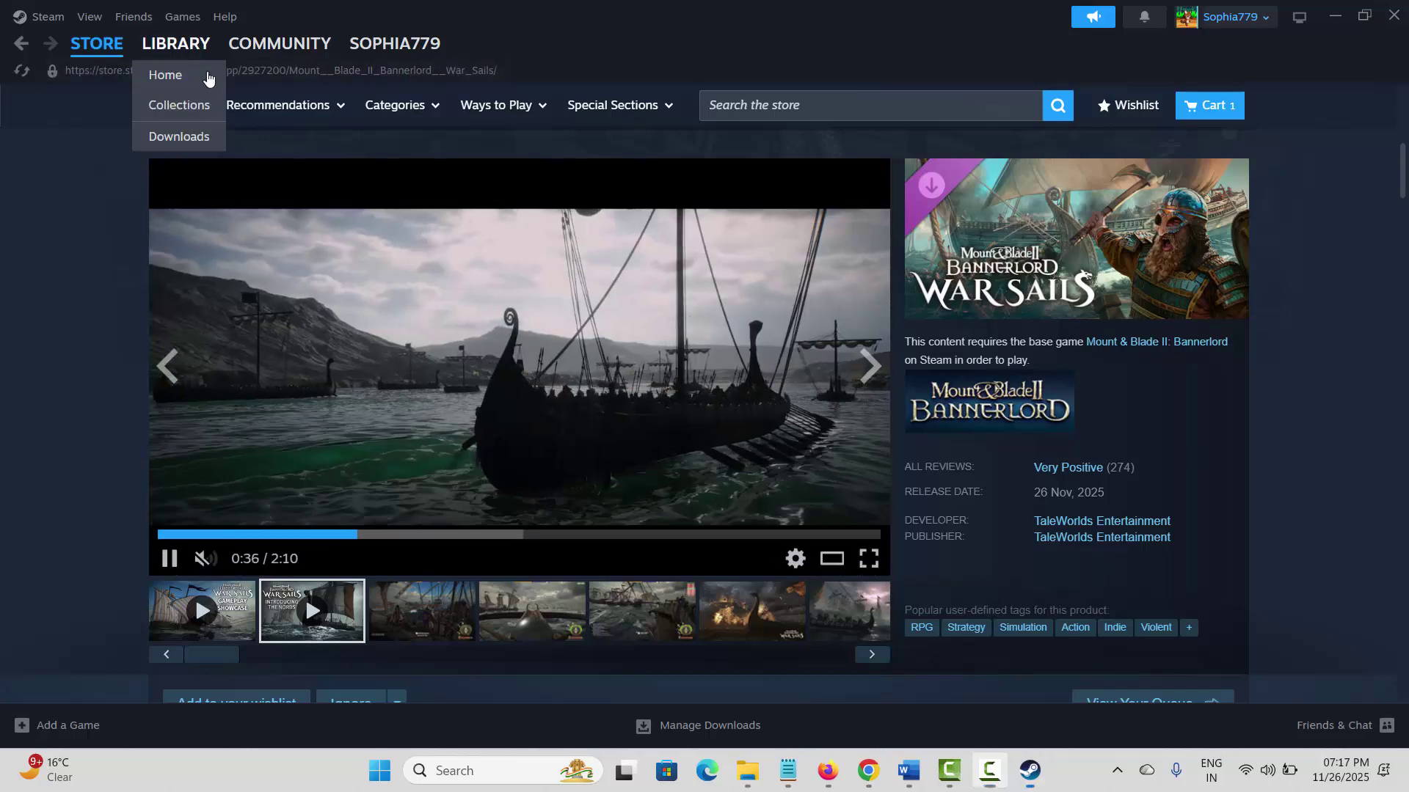
- View the launch options in the Of Ash and Steel Demo properties from the game library, and close the properties
{"action": "left_click", "coordinate": [180, 45]}
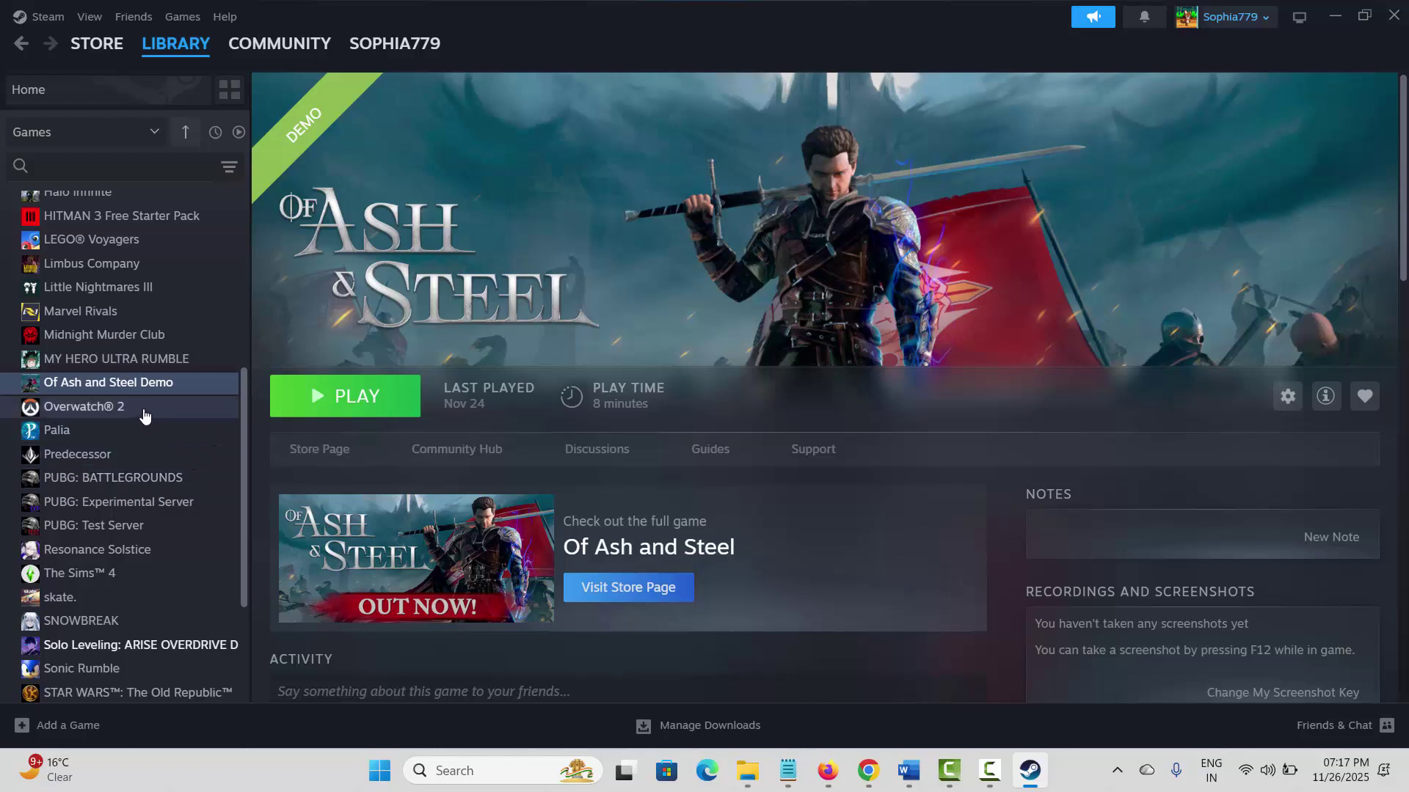
{"action": "right_click", "coordinate": [127, 387]}
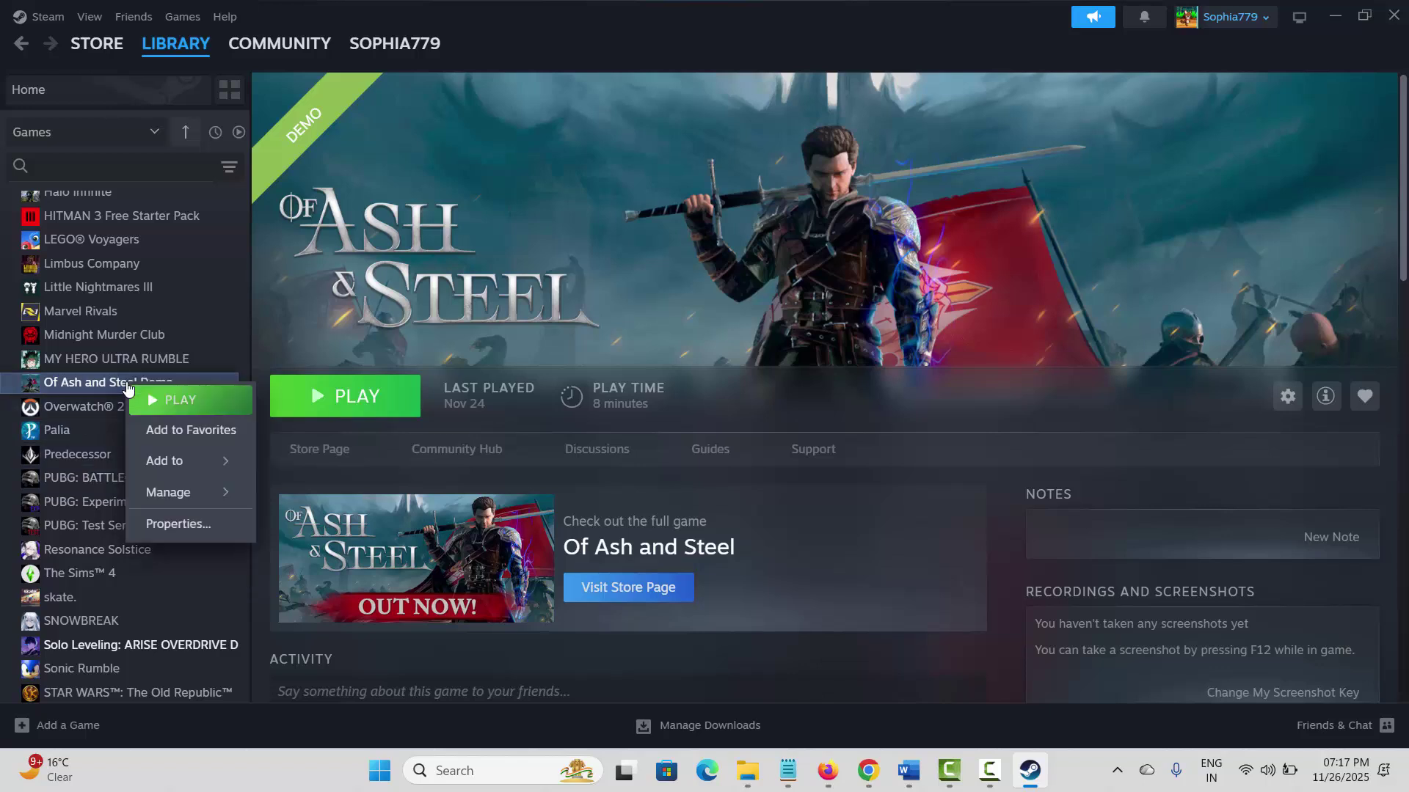
{"action": "left_click", "coordinate": [187, 525]}
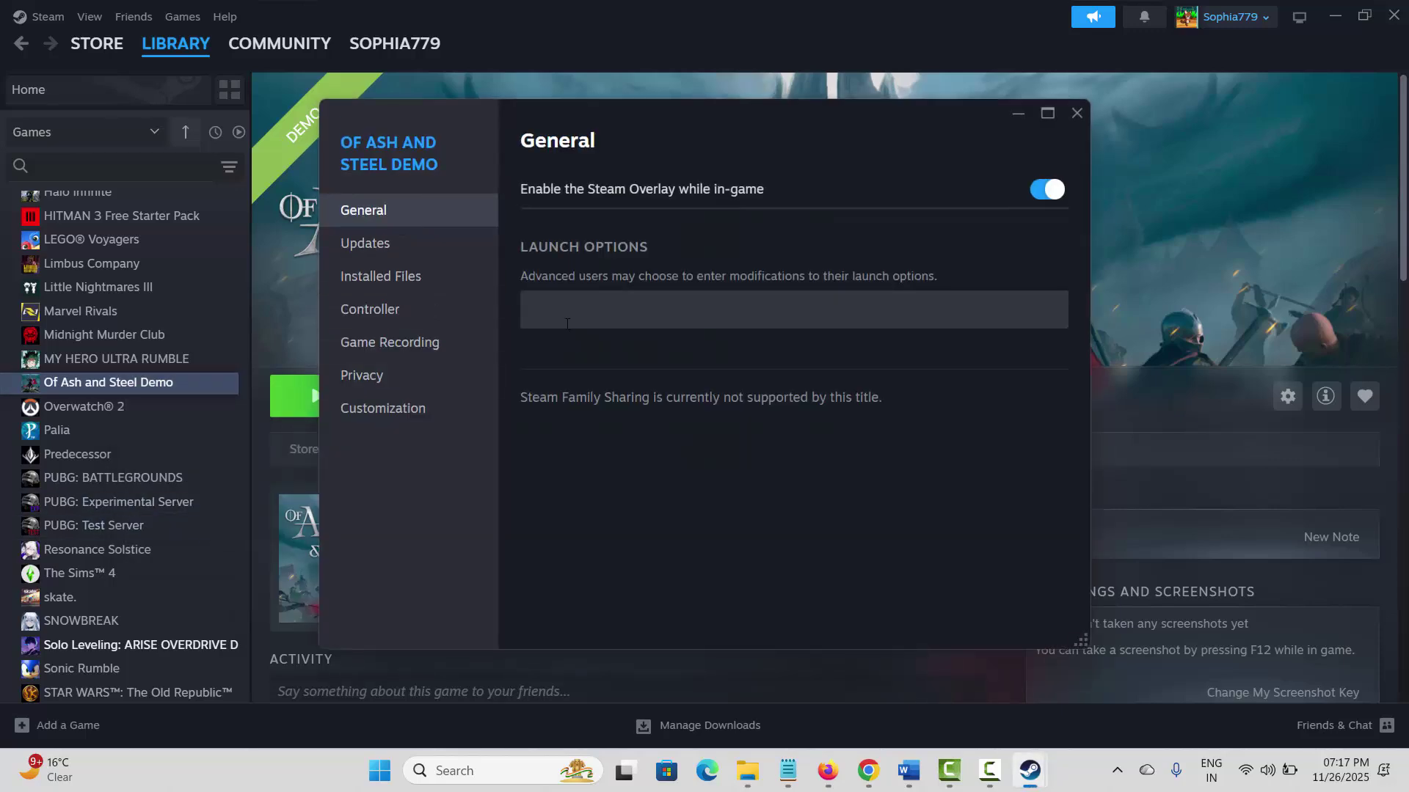
{"action": "left_click", "coordinate": [561, 322]}
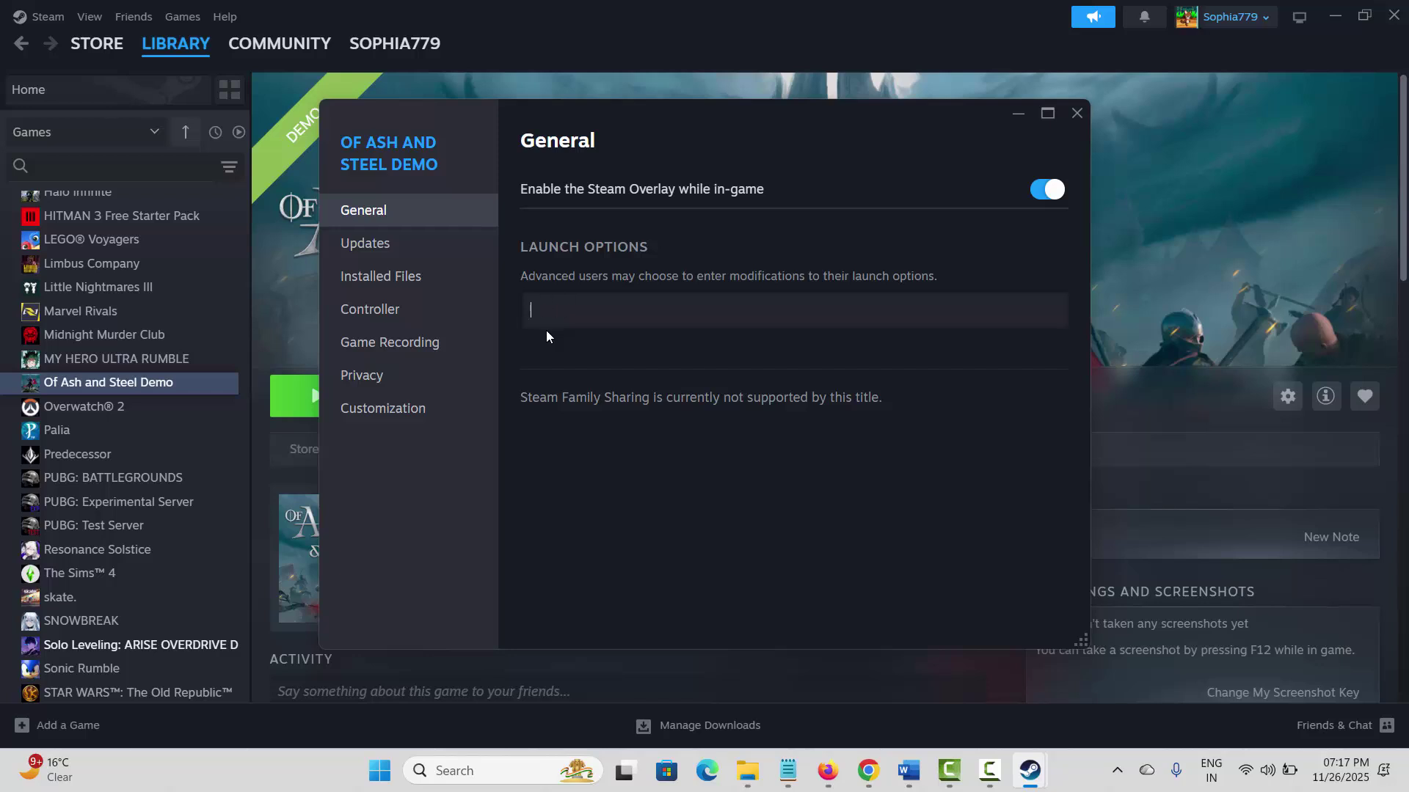
{"action": "left_click", "coordinate": [1076, 113]}
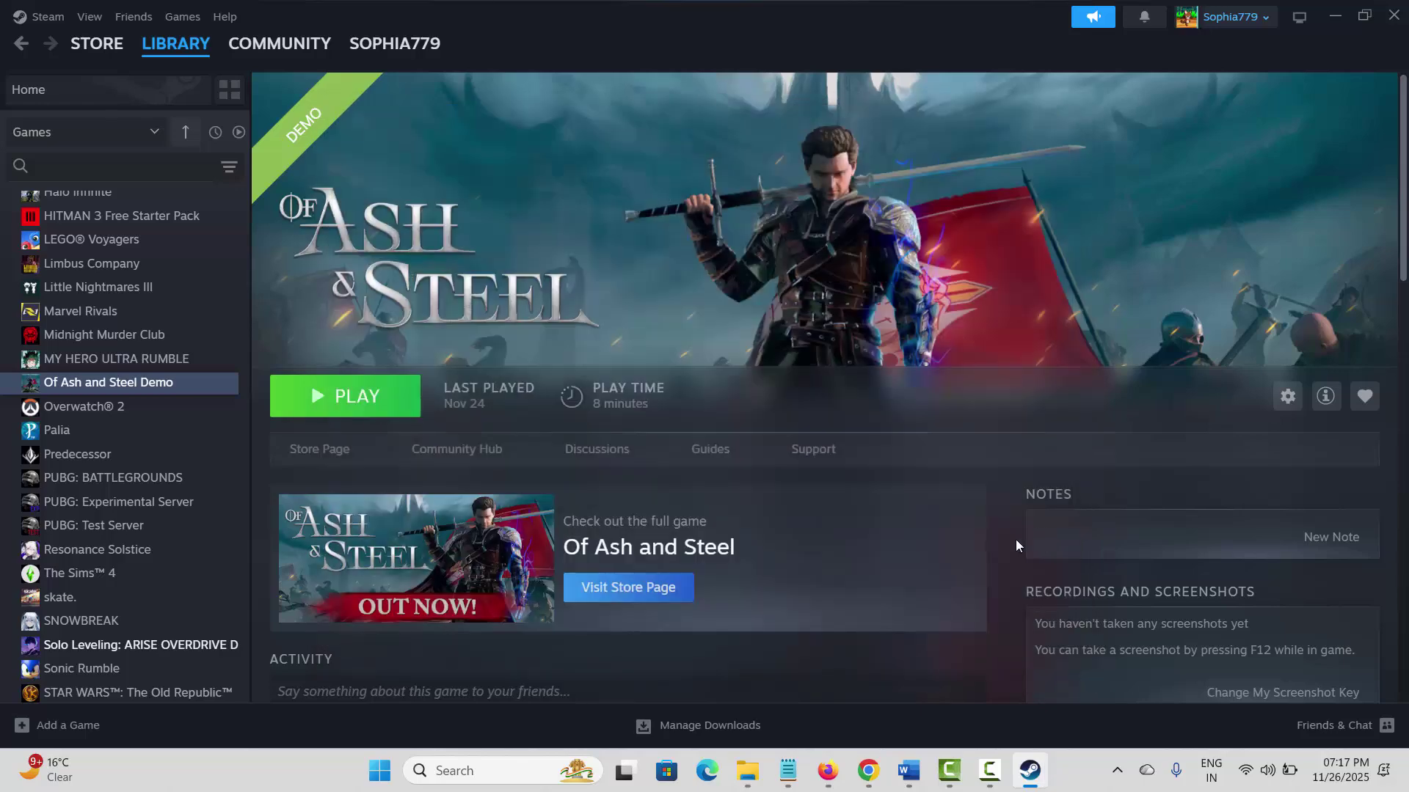
- Switch to the Word document and highlight the heading "Method 2: Update Graphics Card"
{"action": "mouse_move", "coordinate": [914, 775]}
{"action": "left_click", "coordinate": [1007, 668]}
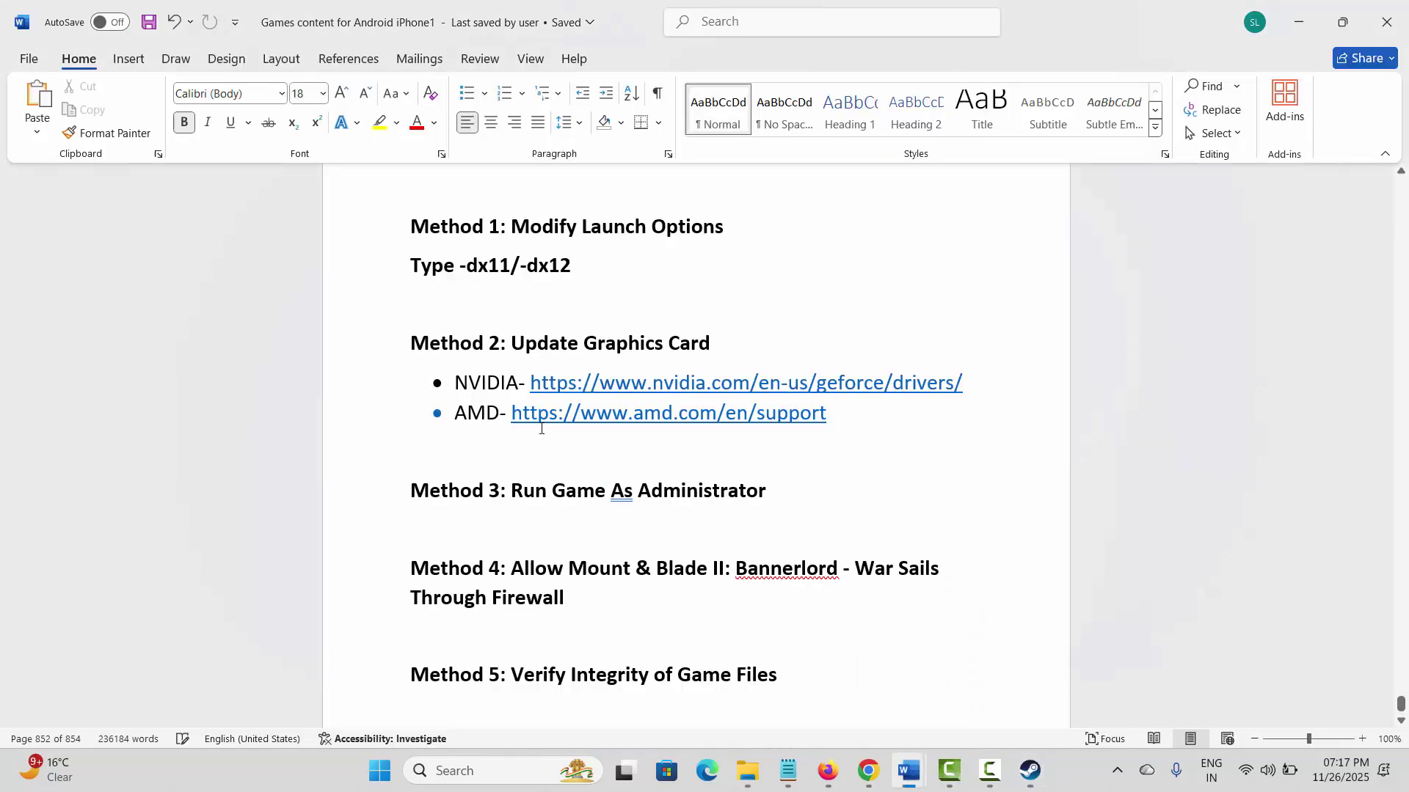
{"action": "left_click", "coordinate": [365, 352]}
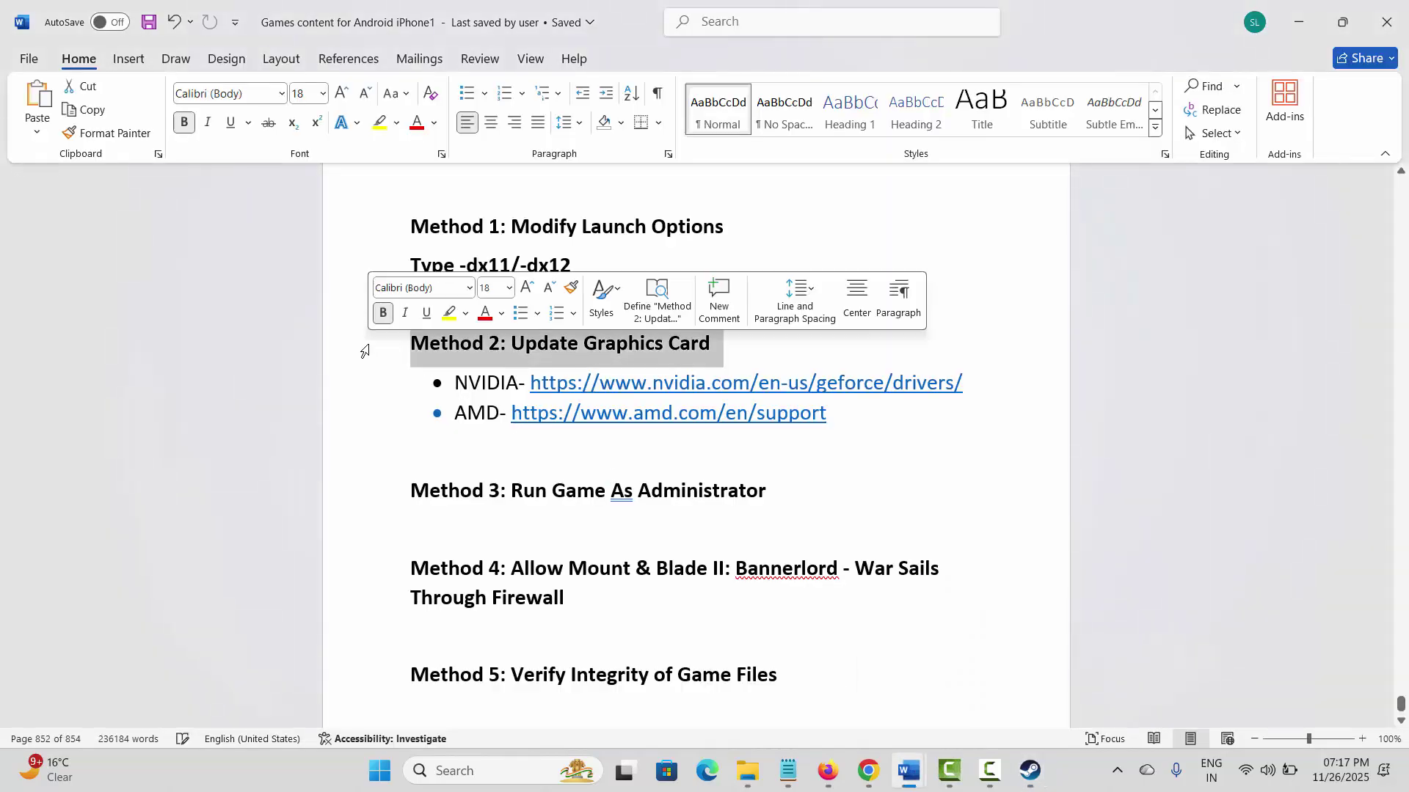
- In Device Manager, search automatically for updated drivers for the Intel(R) UHD Graphics display adapter, and close Device Manager
{"action": "left_click", "coordinate": [447, 771]}
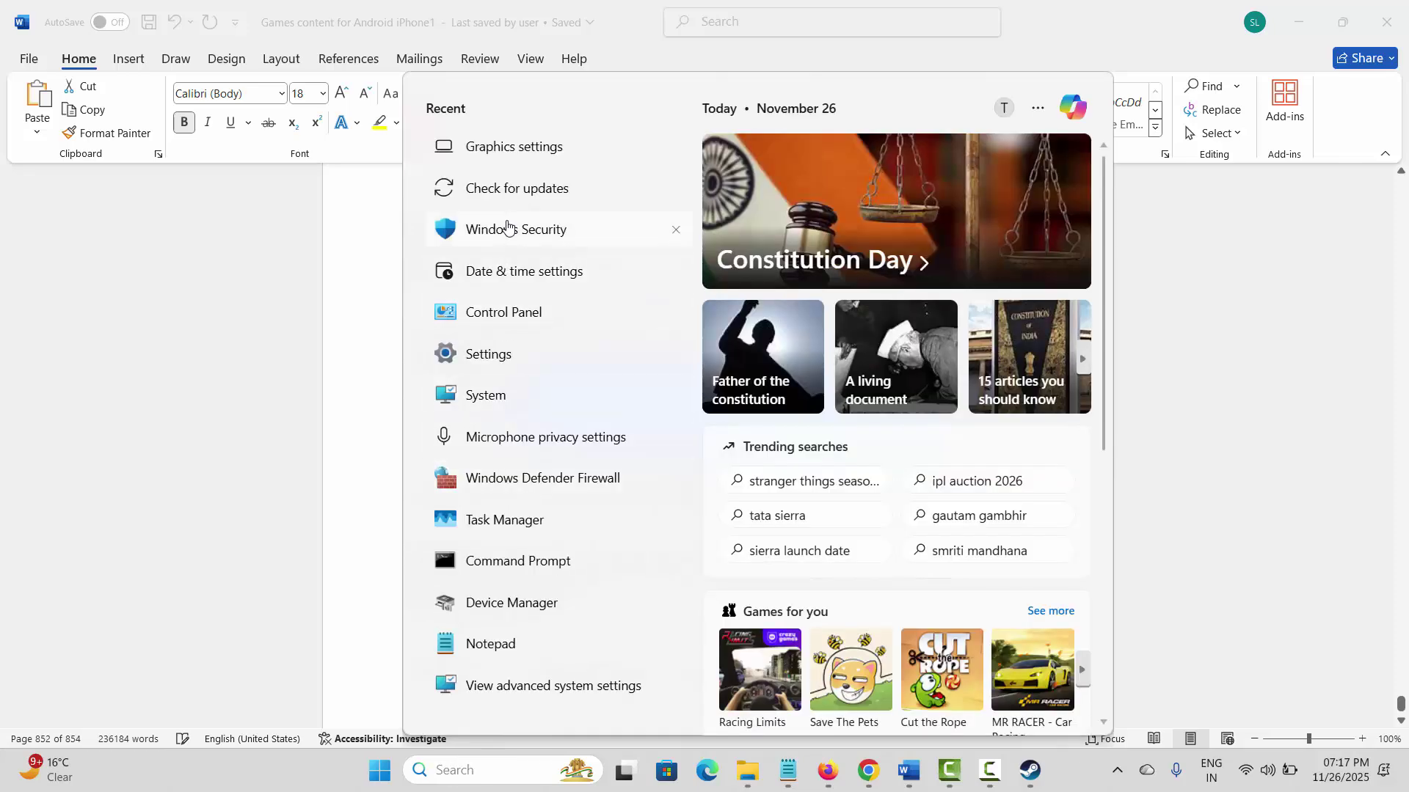
{"action": "left_click", "coordinate": [513, 604]}
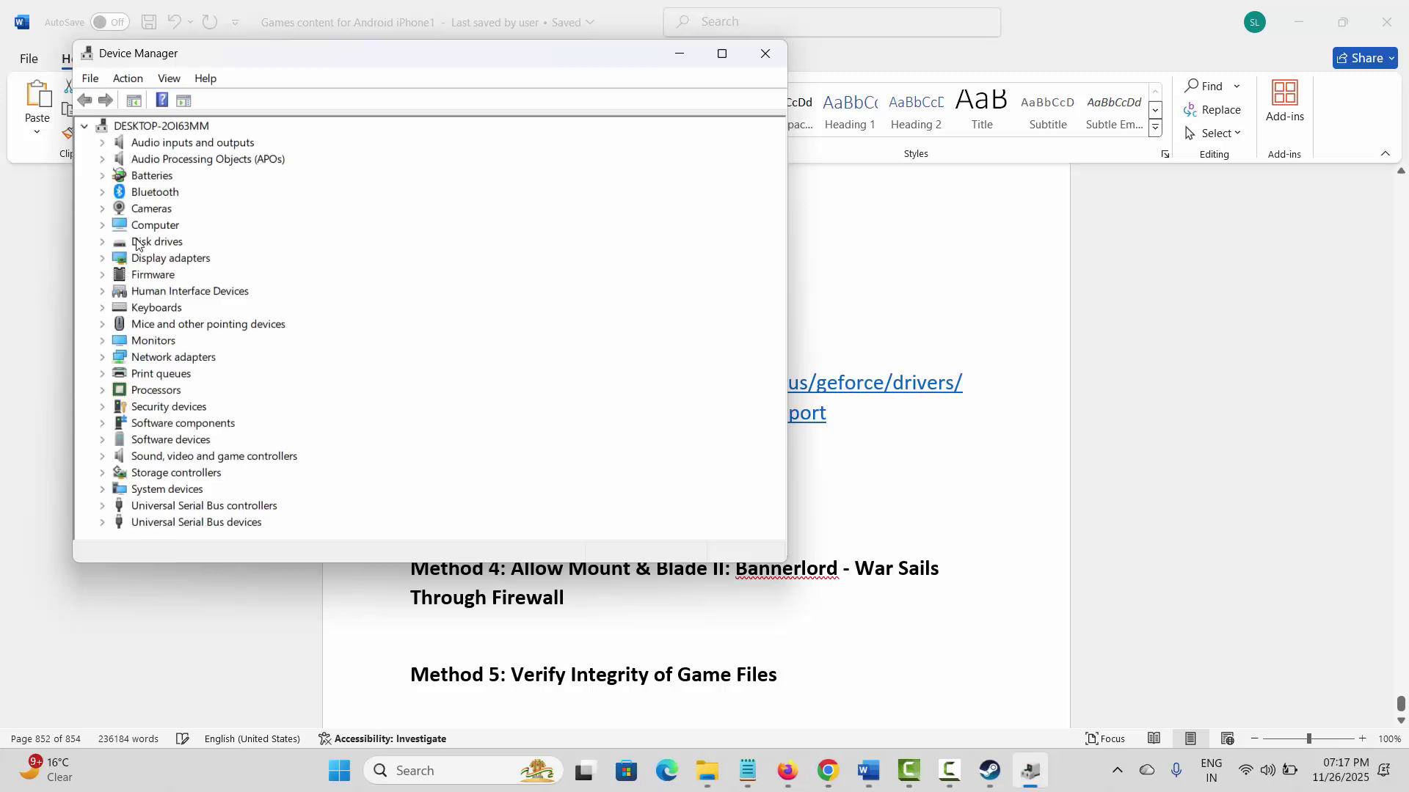
{"action": "left_click", "coordinate": [102, 259]}
{"action": "left_click", "coordinate": [190, 278]}
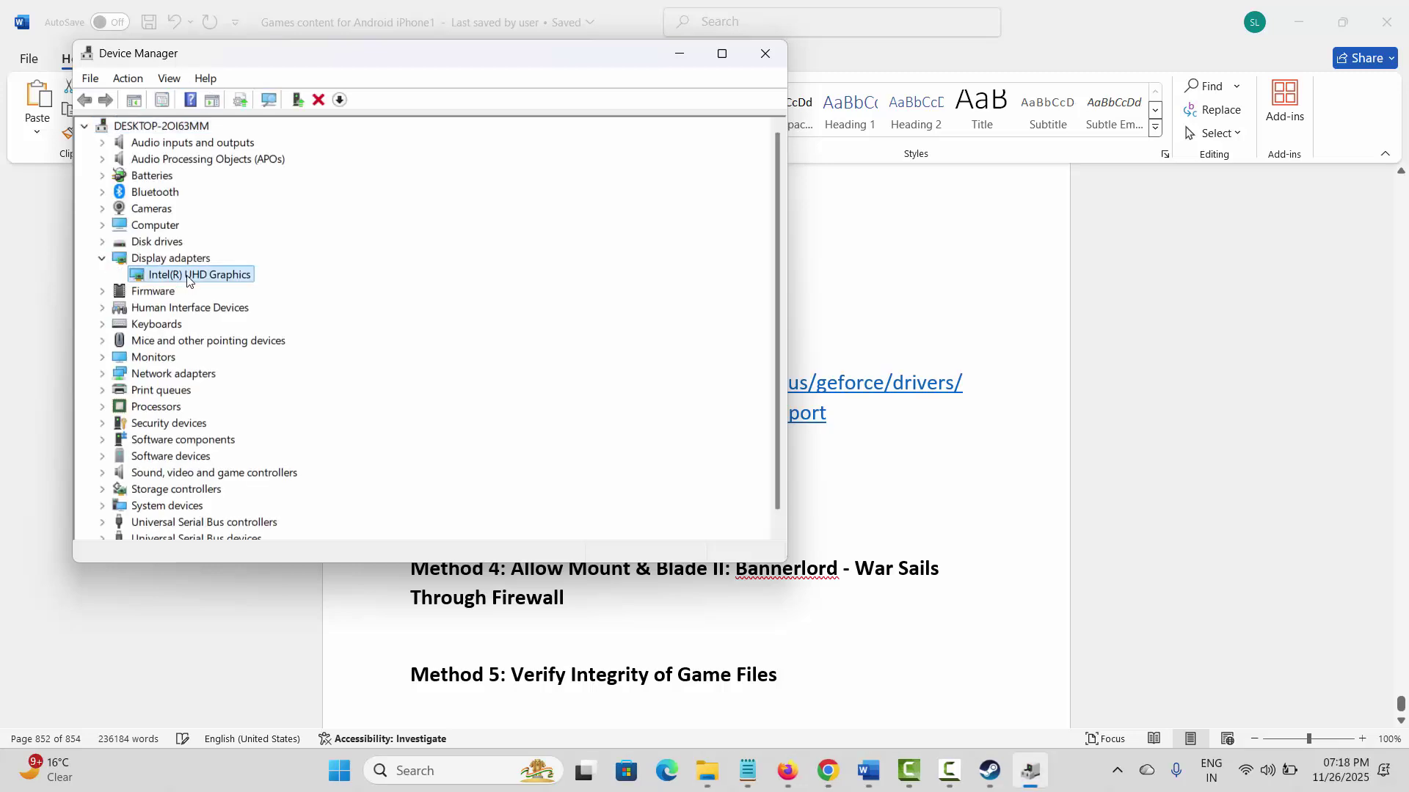
{"action": "right_click", "coordinate": [189, 277]}
{"action": "left_click", "coordinate": [235, 289]}
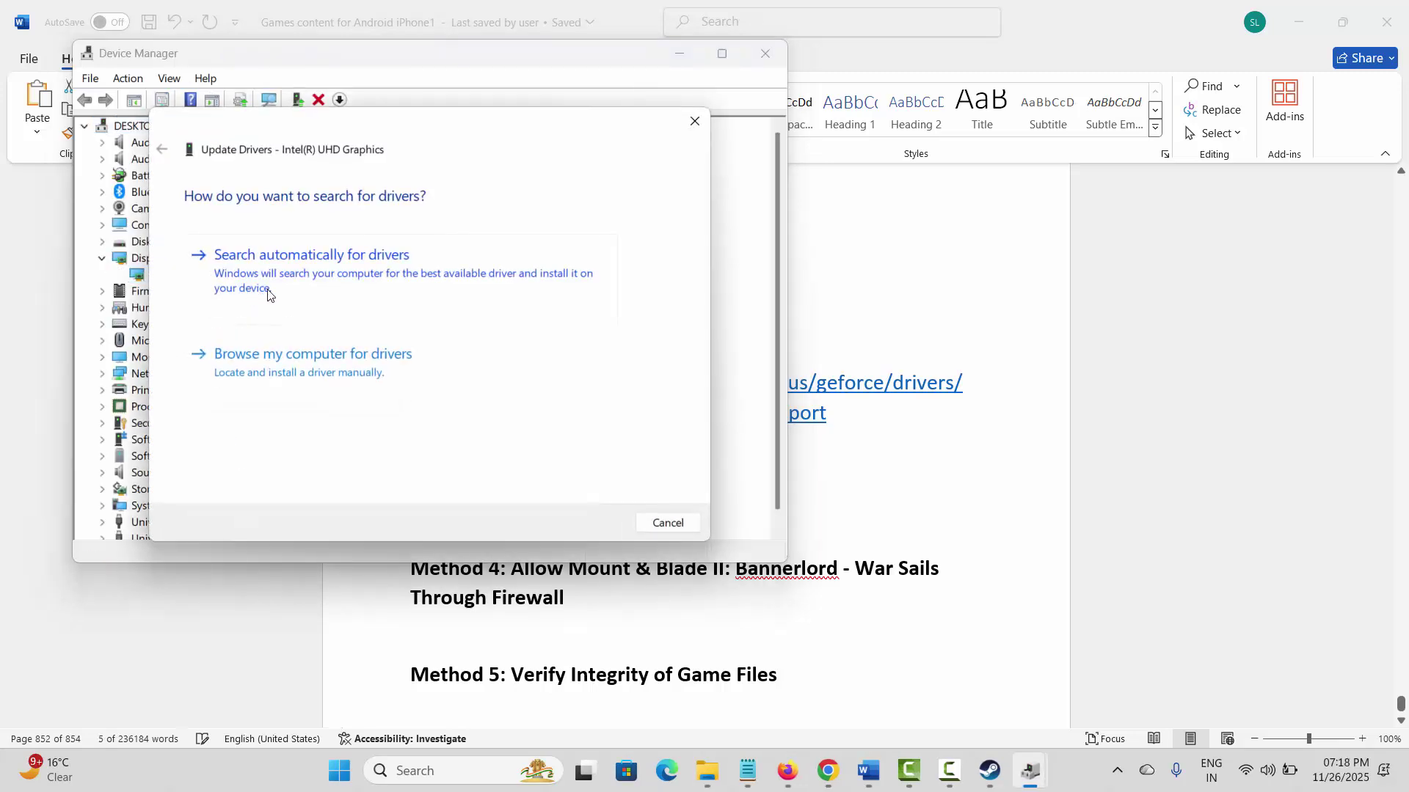
{"action": "left_click", "coordinate": [373, 276]}
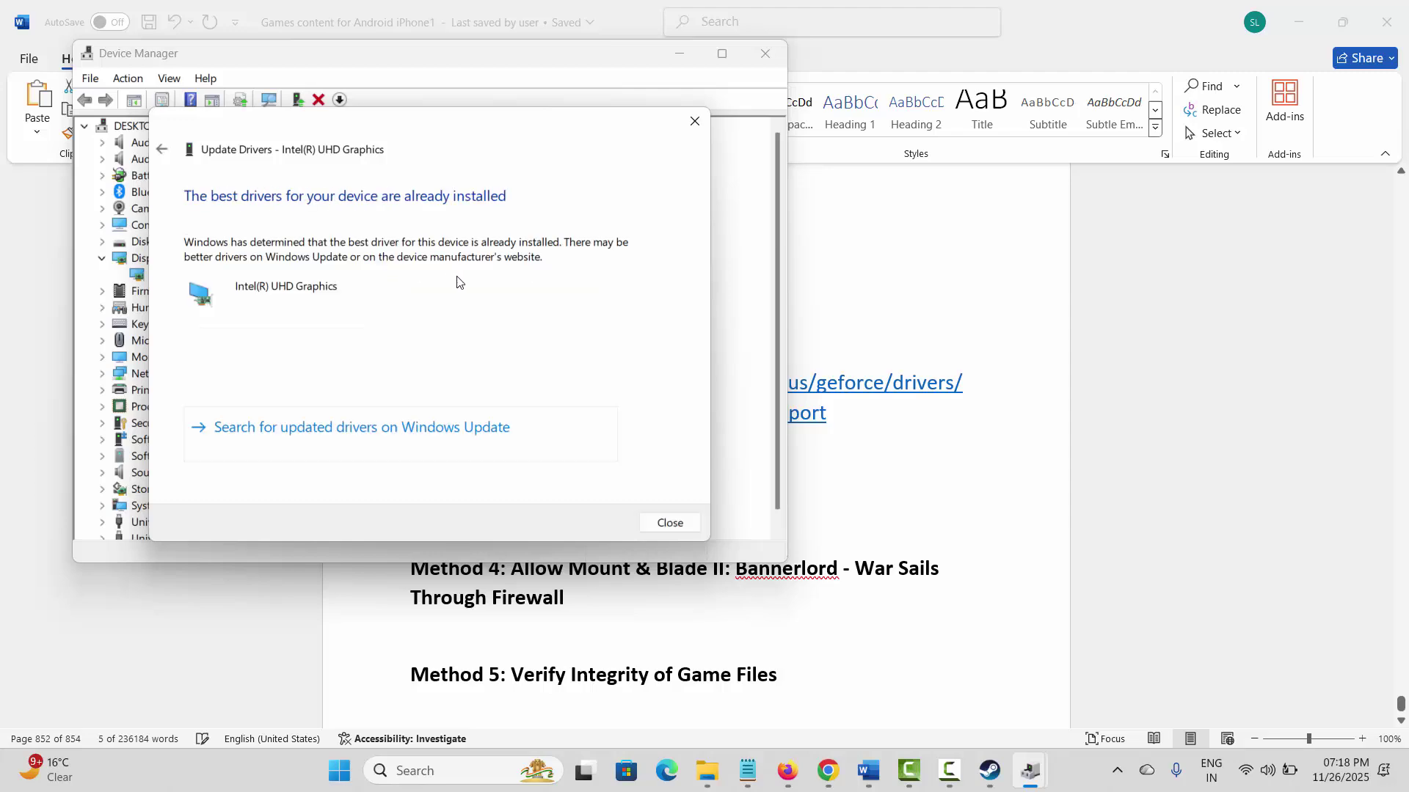
{"action": "left_click", "coordinate": [695, 121]}
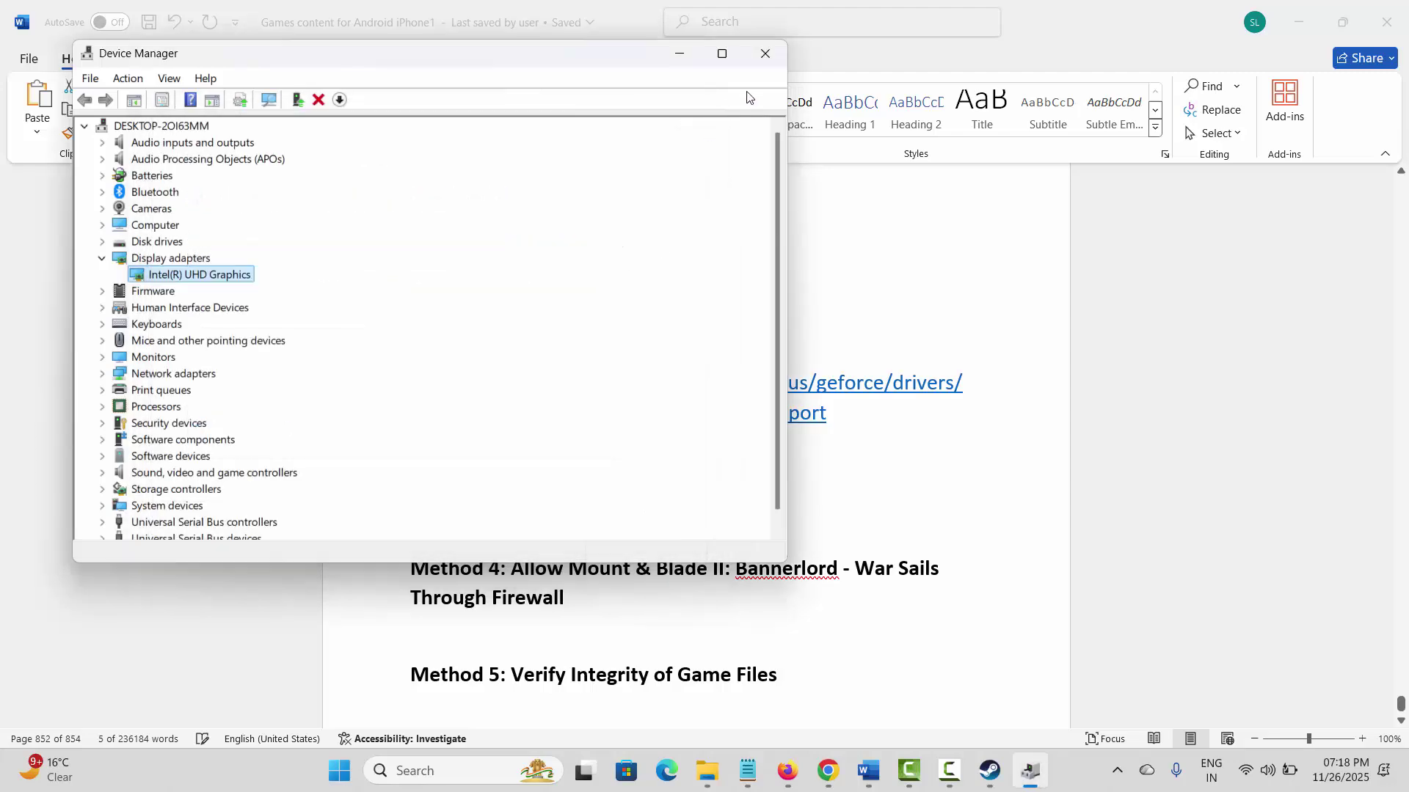
{"action": "left_click", "coordinate": [765, 57]}
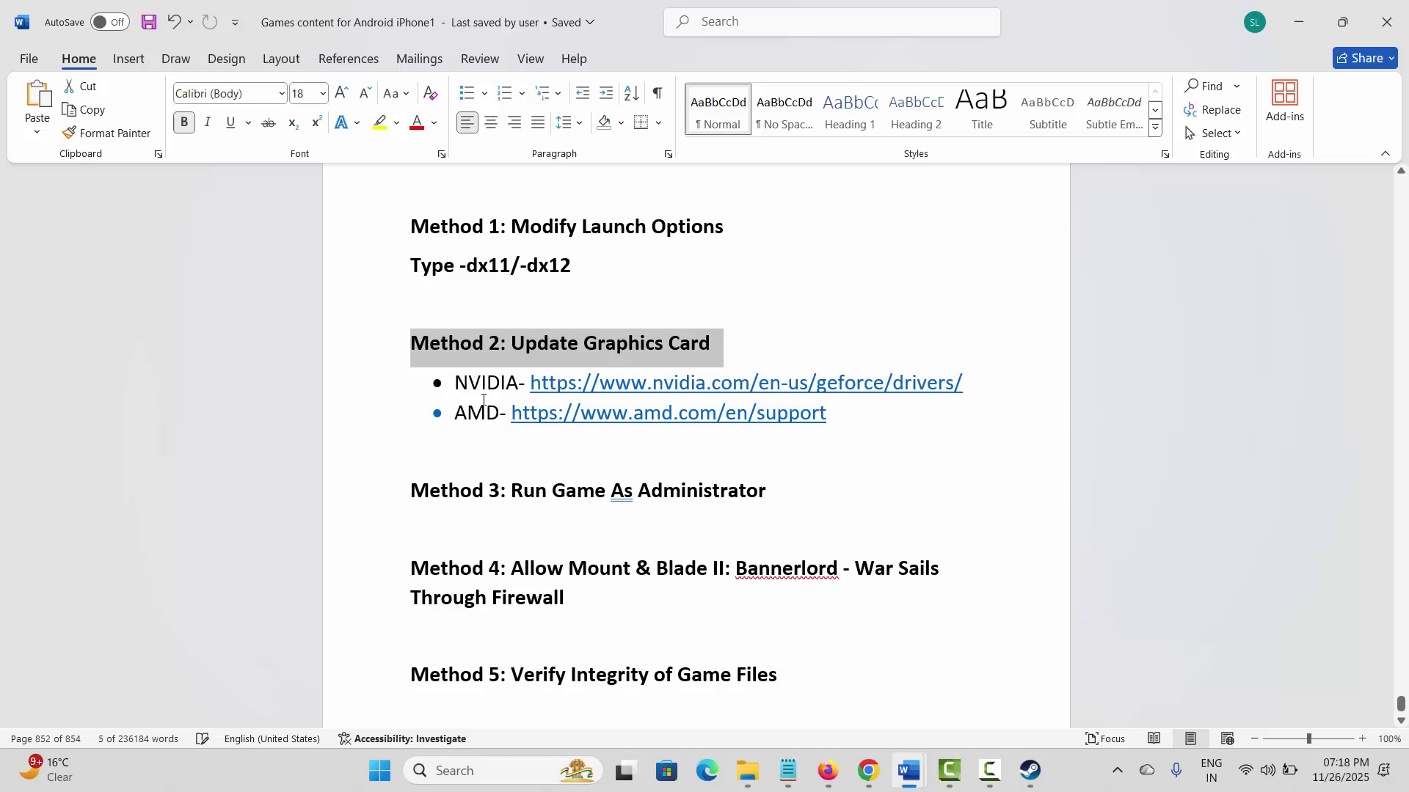
- Highlight the heading "Method 3: Run Game As Administrator" in the Word document, and clear the selection
{"action": "left_click_drag", "start_coordinate": [483, 400], "coordinate": [470, 380]}
{"action": "left_click", "coordinate": [467, 471]}
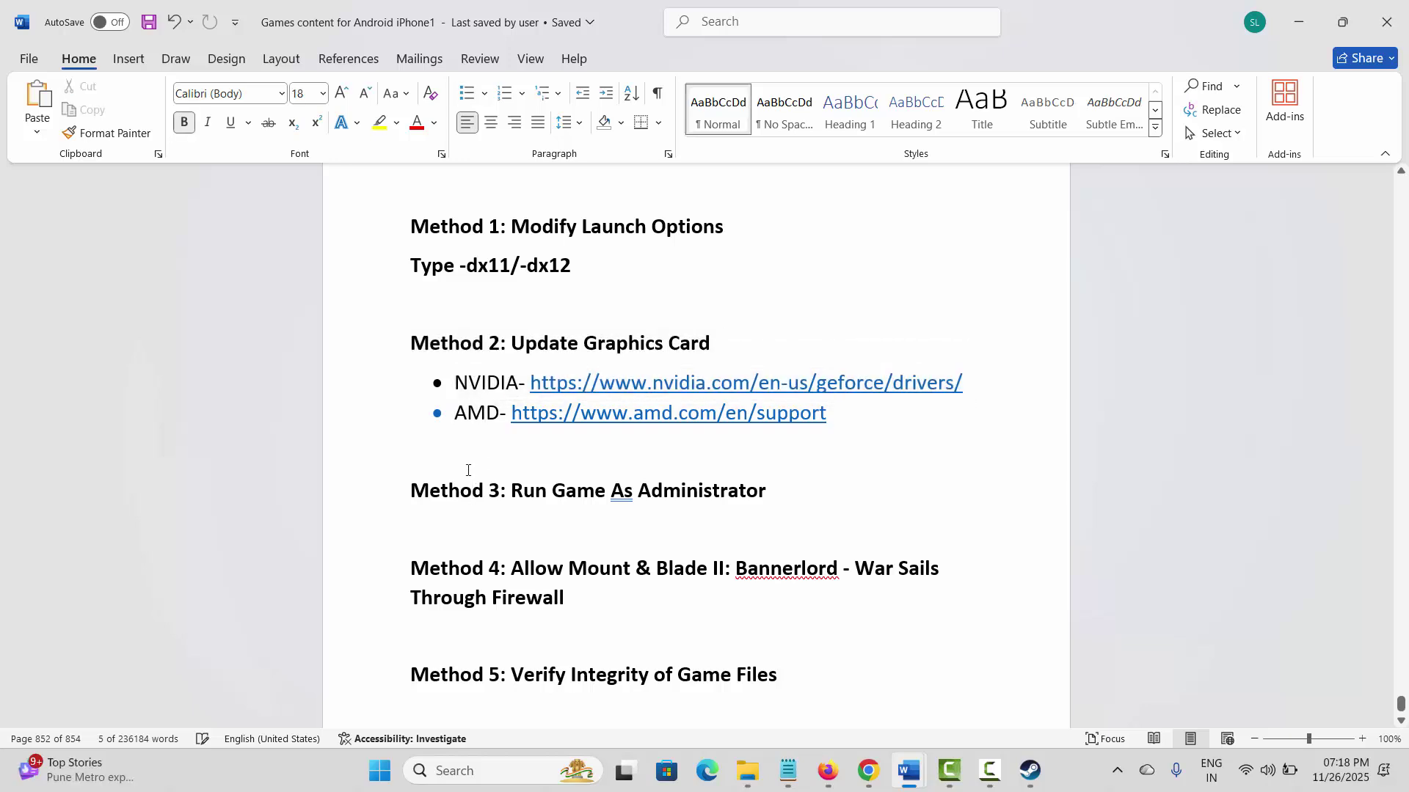
{"action": "left_click", "coordinate": [389, 501]}
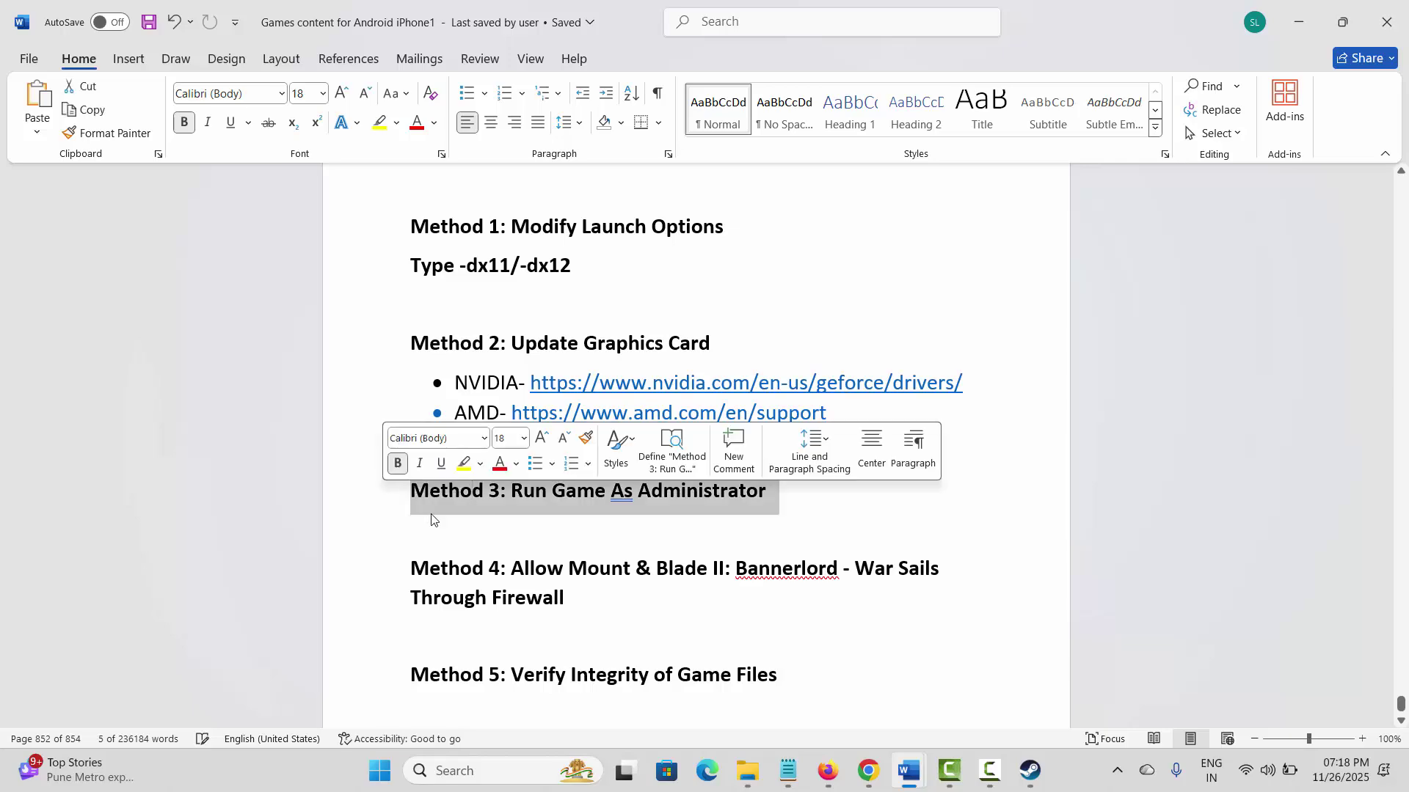
{"action": "left_click", "coordinate": [509, 543]}
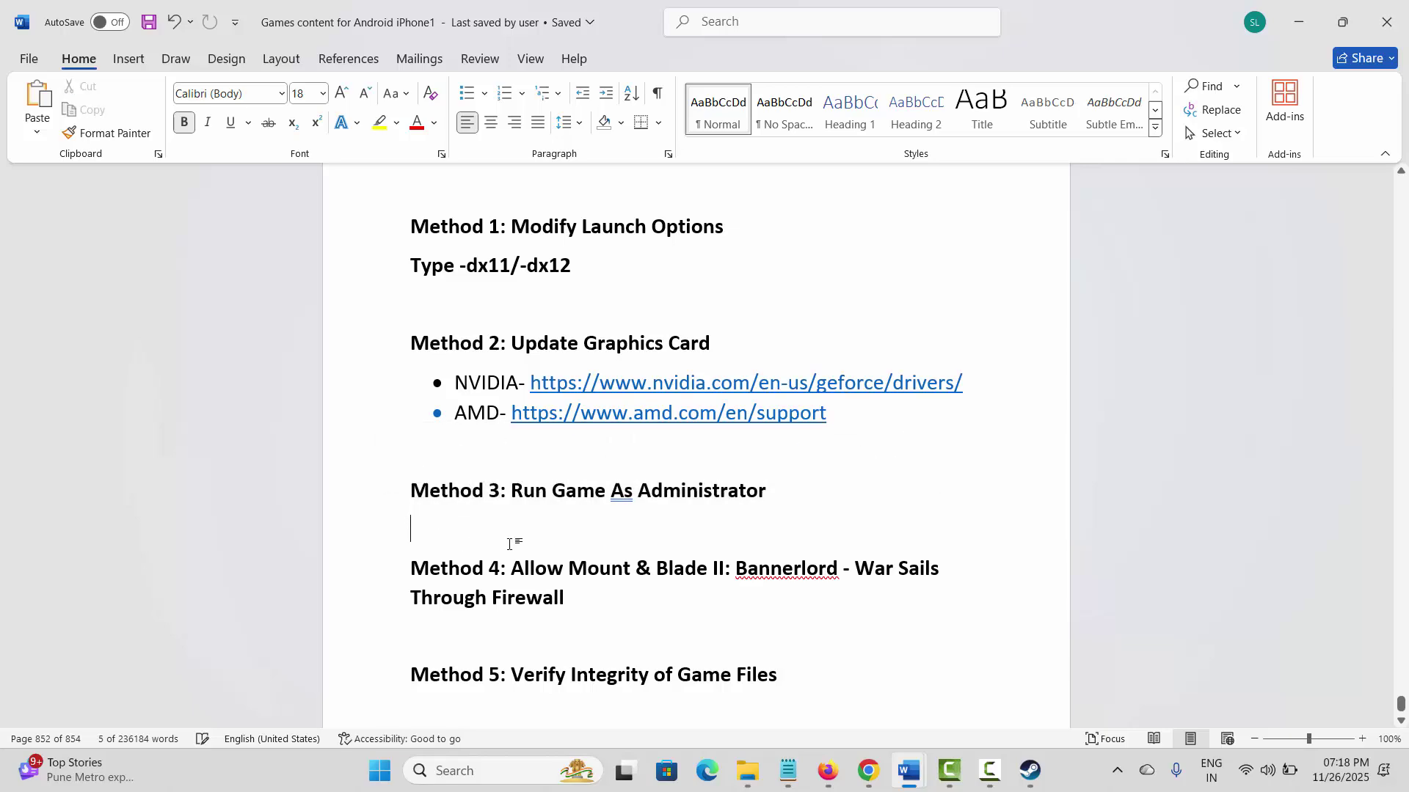
- Switch to Steam and browse the local files of Of Ash and Steel Demo
{"action": "left_click", "coordinate": [1030, 770]}
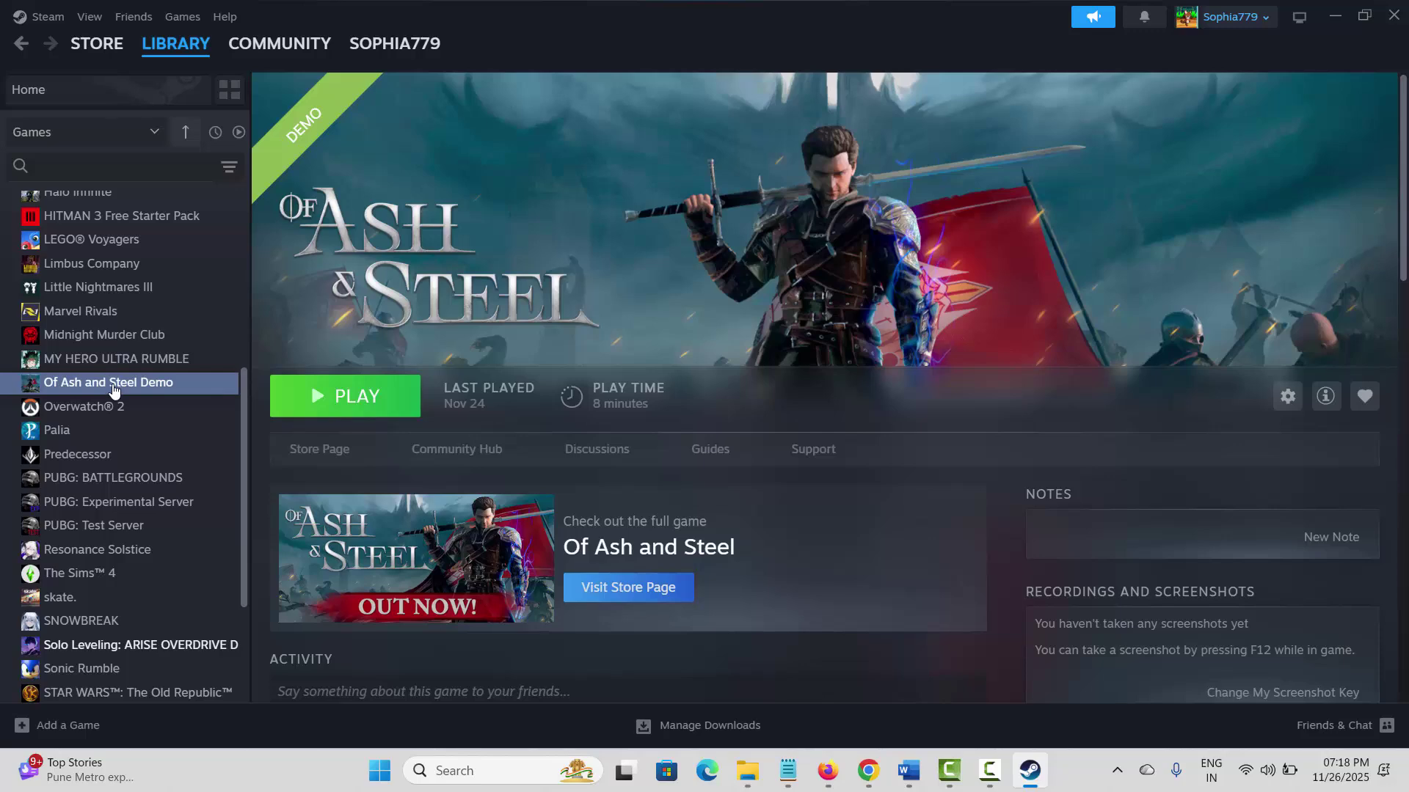
{"action": "right_click", "coordinate": [112, 388]}
{"action": "mouse_move", "coordinate": [163, 494]}
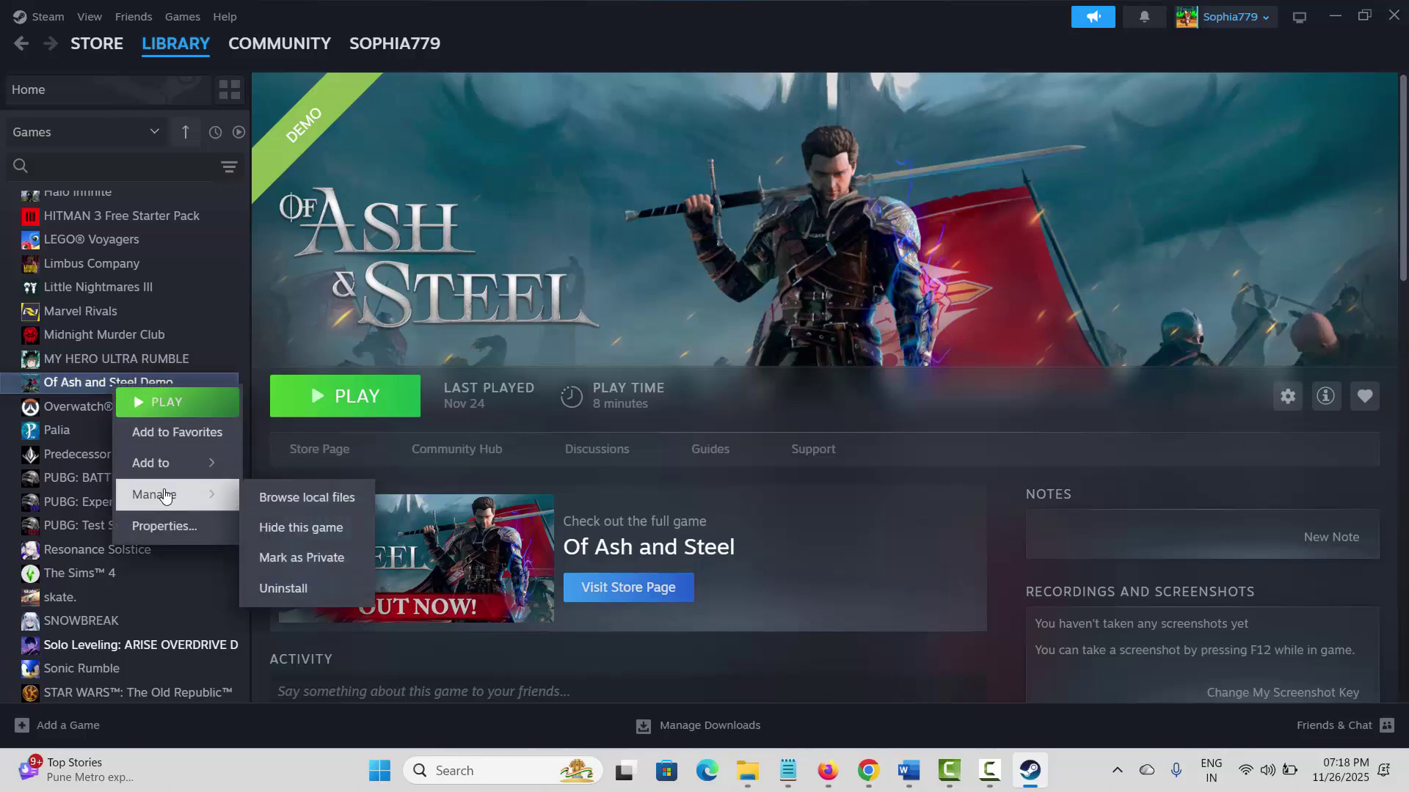
{"action": "left_click", "coordinate": [301, 497]}
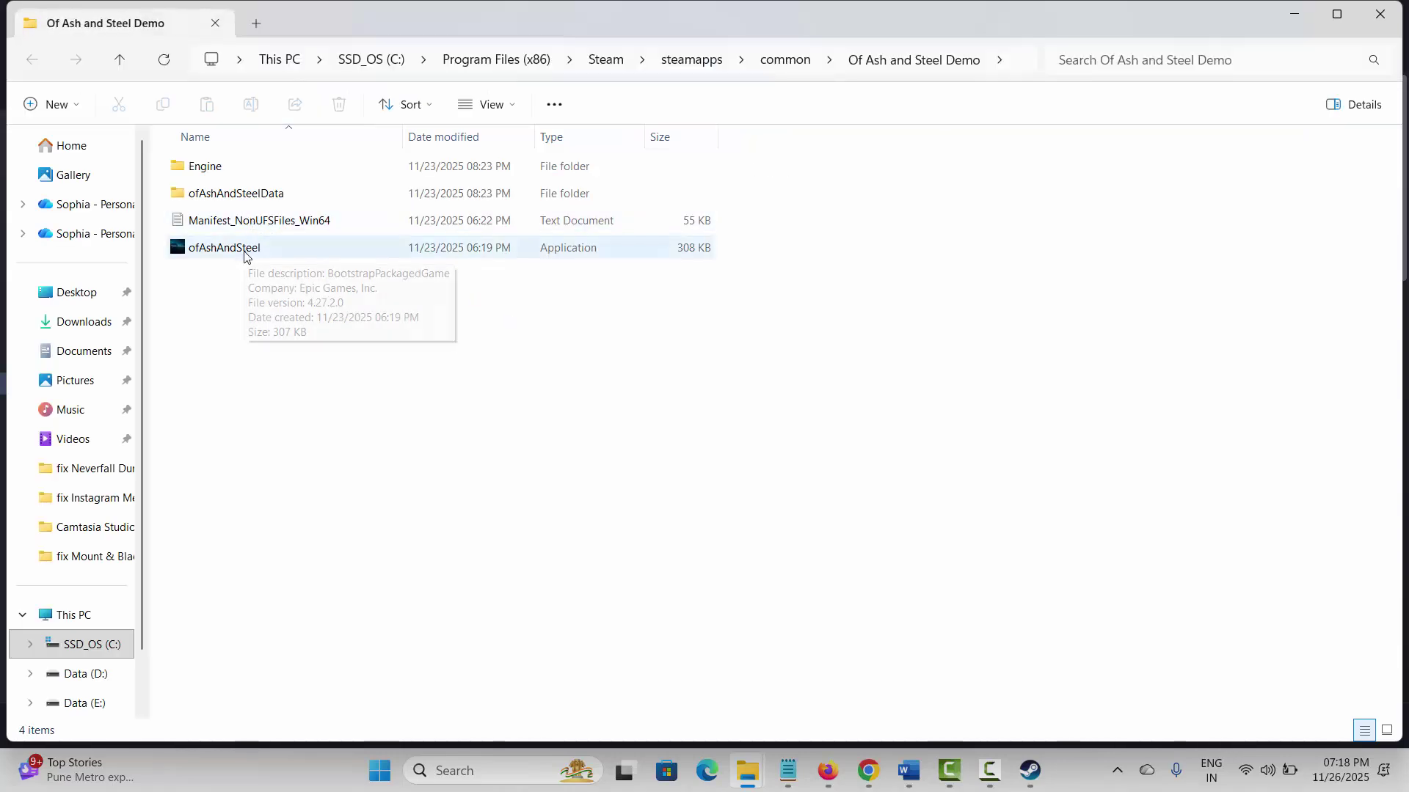
- Open the compatibility settings in the properties of the ofAshAndSteel application
{"action": "left_click", "coordinate": [245, 255]}
{"action": "right_click", "coordinate": [244, 257]}
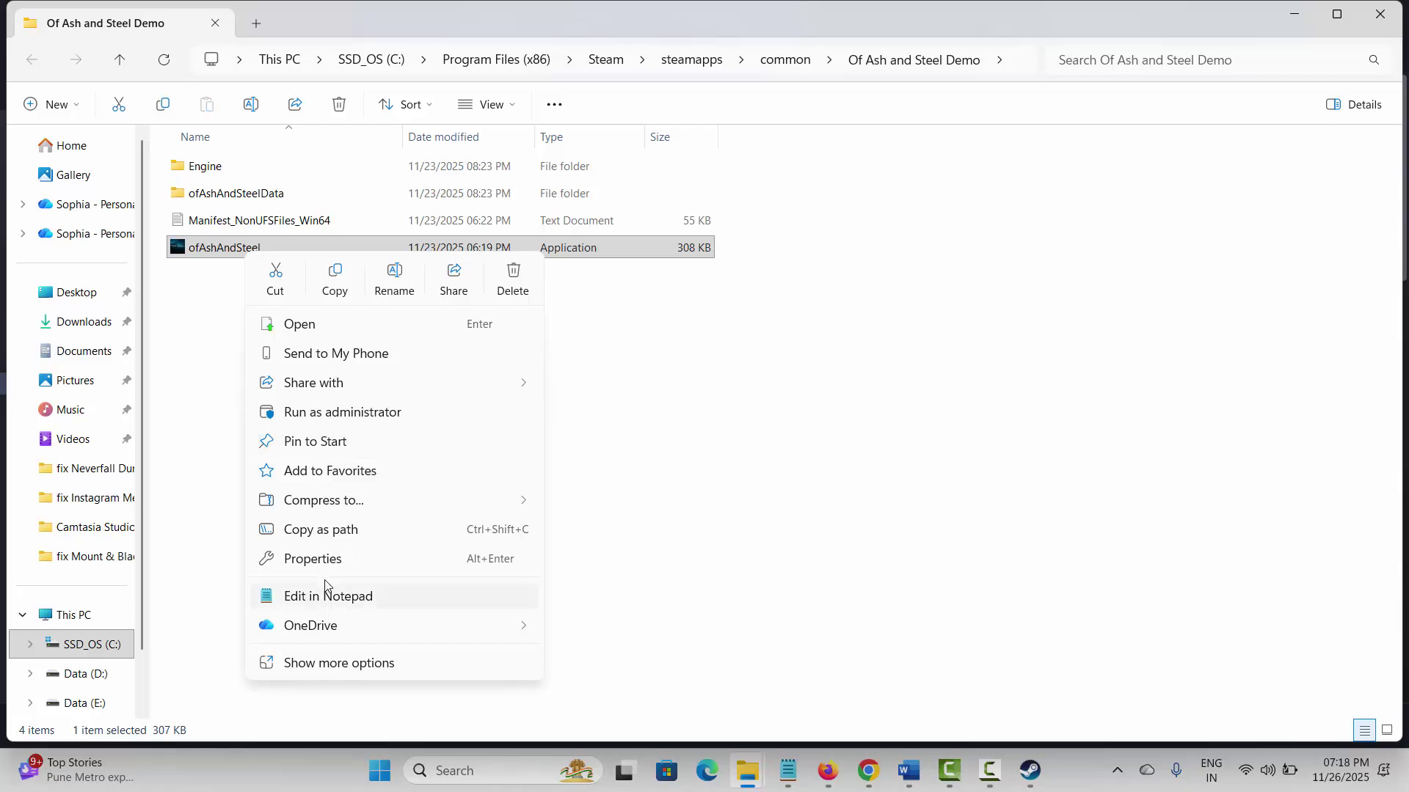
{"action": "left_click", "coordinate": [328, 559]}
{"action": "left_click", "coordinate": [388, 291]}
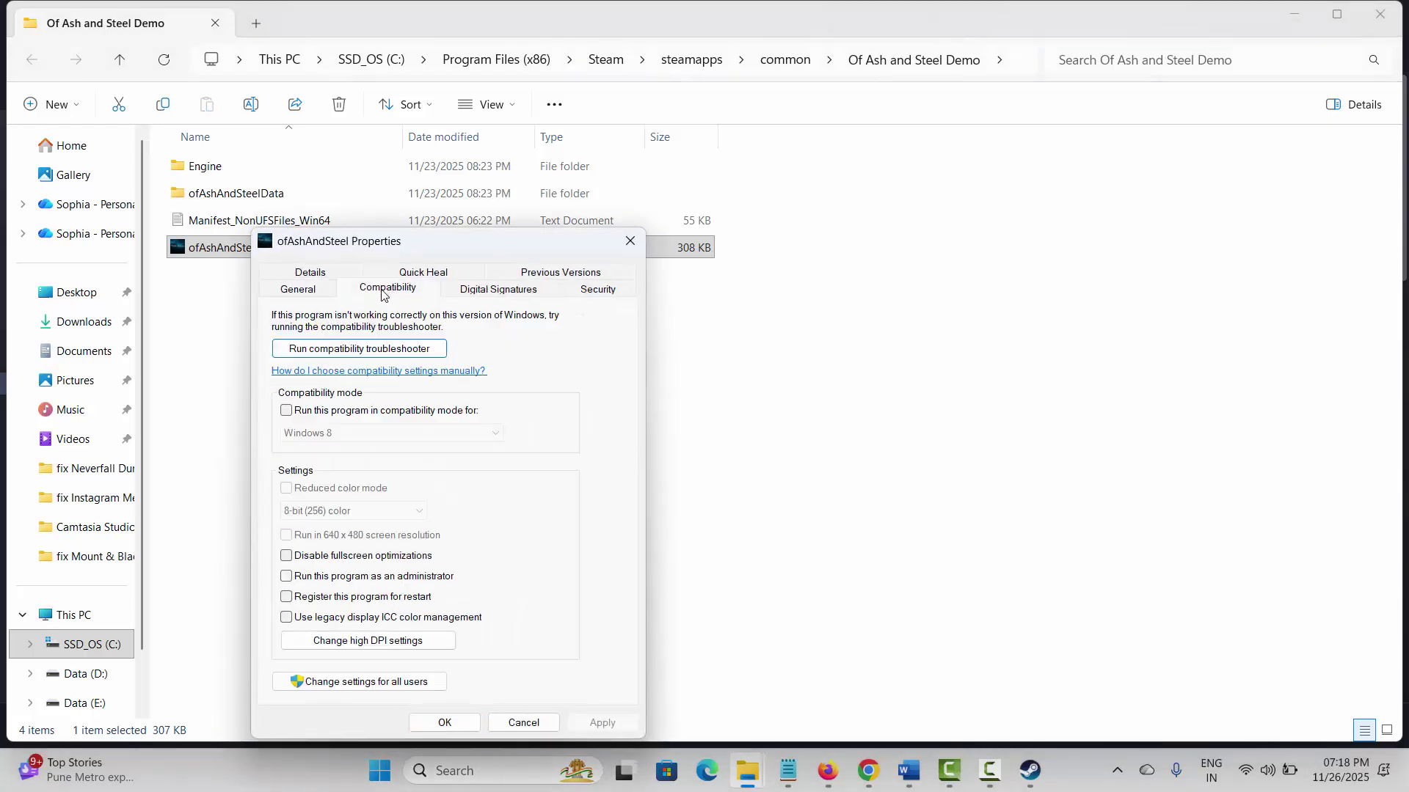
- Set ofAshAndSteel to run as an administrator in compatibility mode for Windows 7 with fullscreen optimizations disabled
{"action": "left_click", "coordinate": [297, 580]}
{"action": "left_click", "coordinate": [286, 411]}
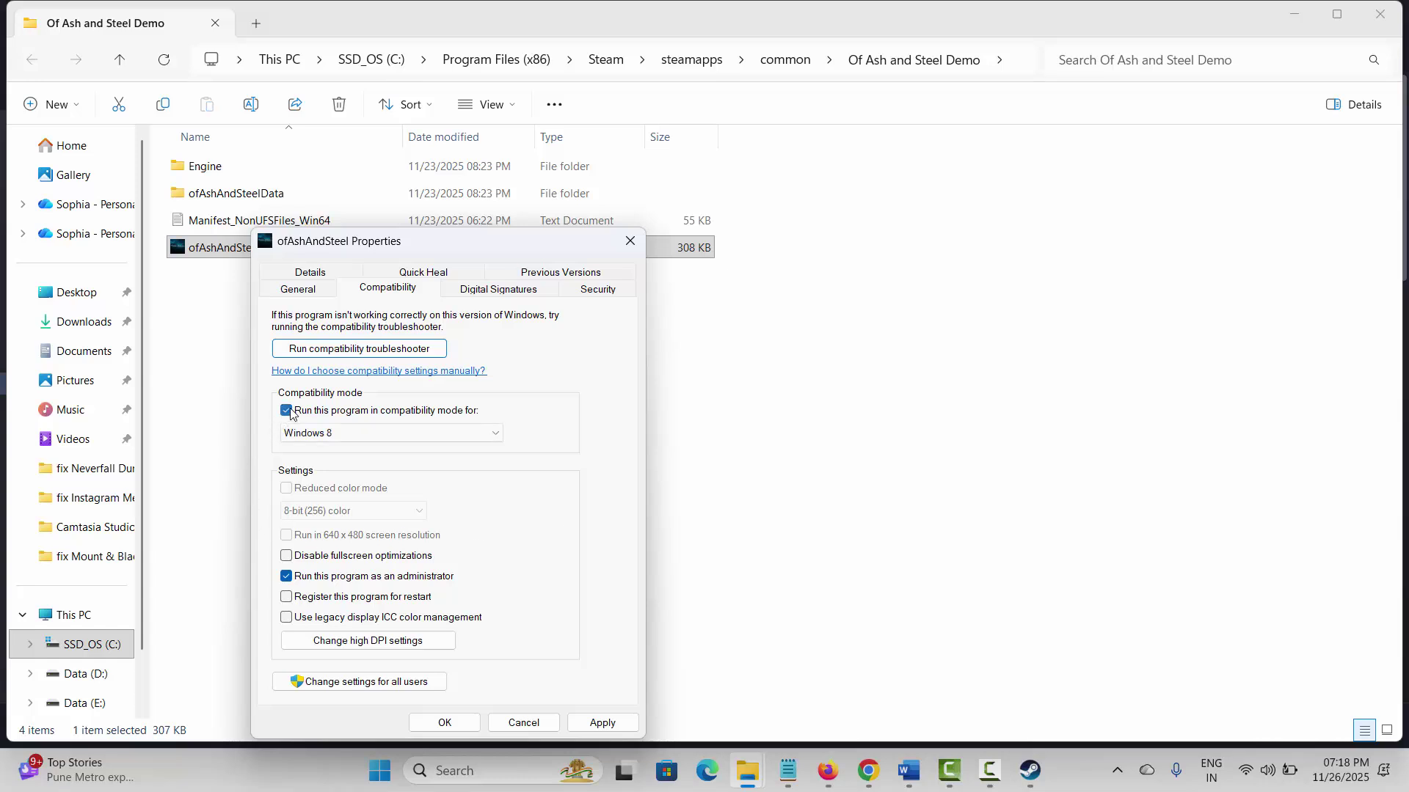
{"action": "left_click", "coordinate": [429, 439]}
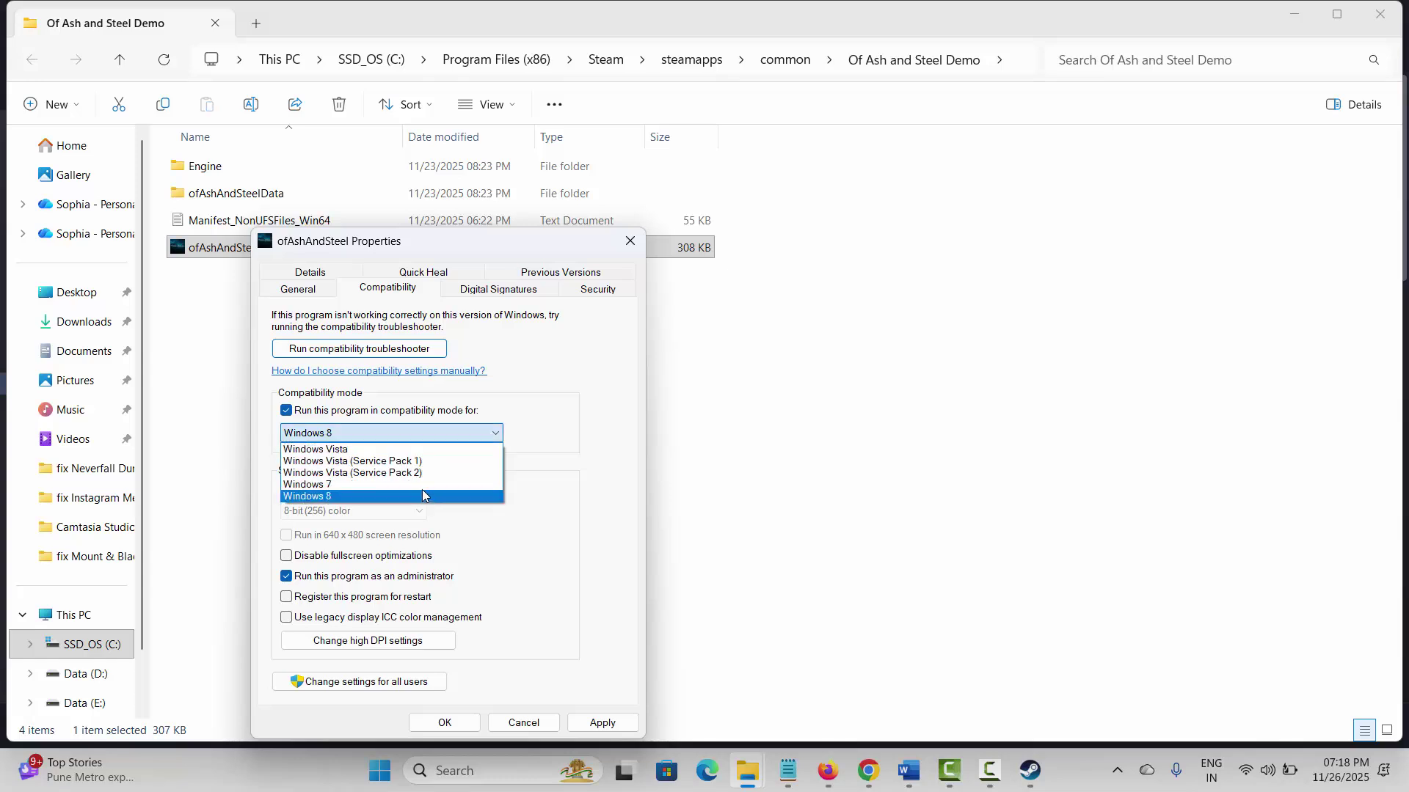
{"action": "left_click", "coordinate": [422, 484]}
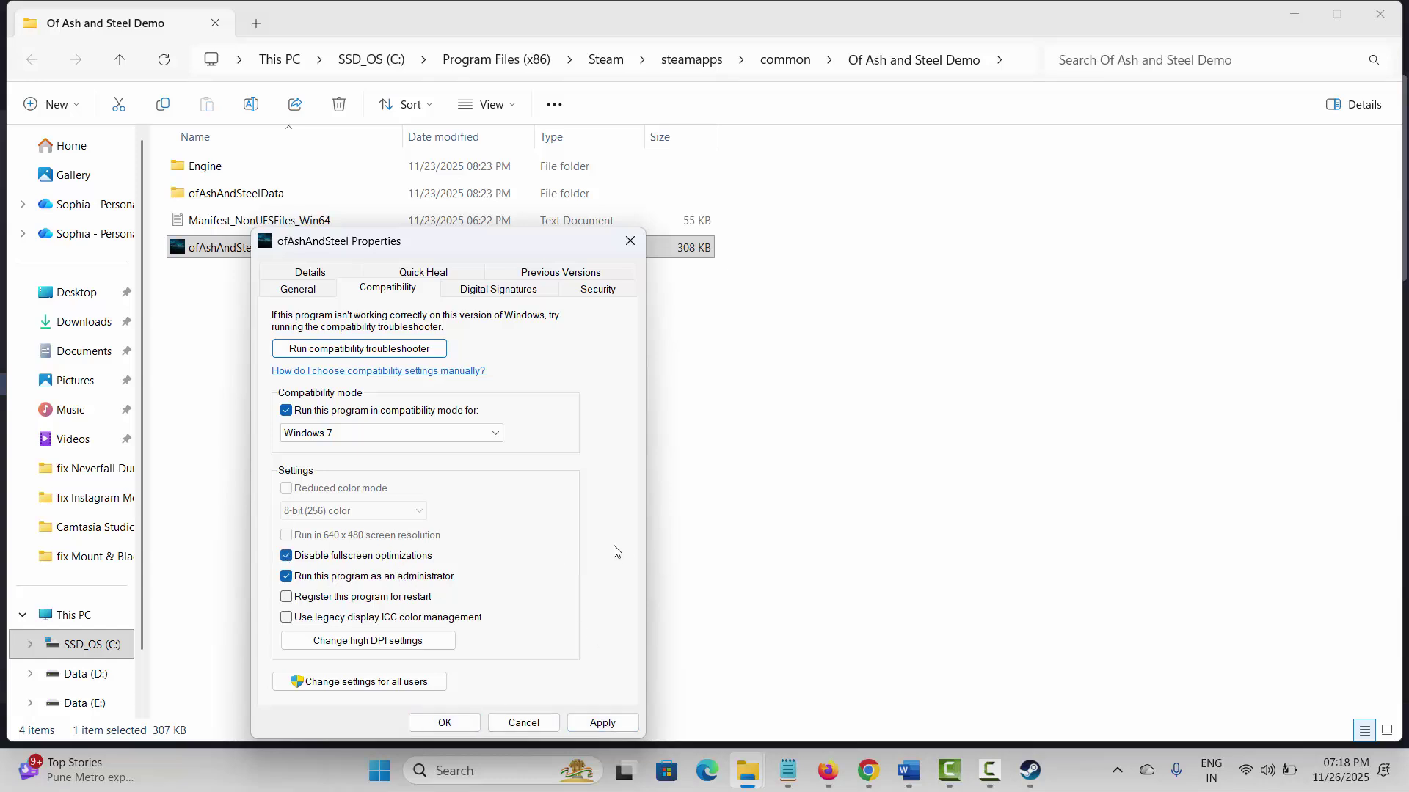
- Clear the compatibility mode, fullscreen optimizations and administrator options, and close the properties and the game folder without applying
{"action": "left_click", "coordinate": [286, 411]}
{"action": "left_click", "coordinate": [286, 557]}
{"action": "left_click", "coordinate": [286, 576]}
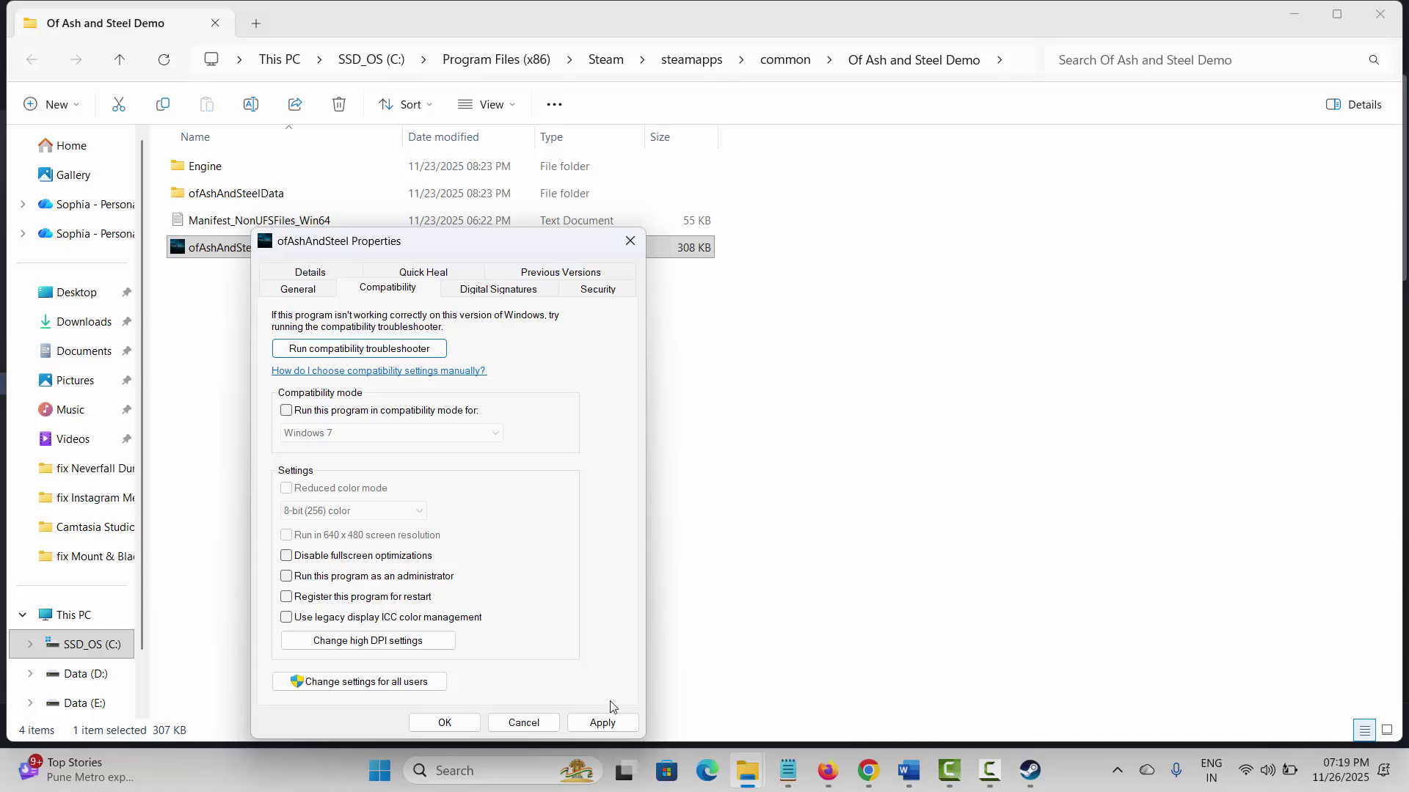
{"action": "left_click", "coordinate": [630, 241]}
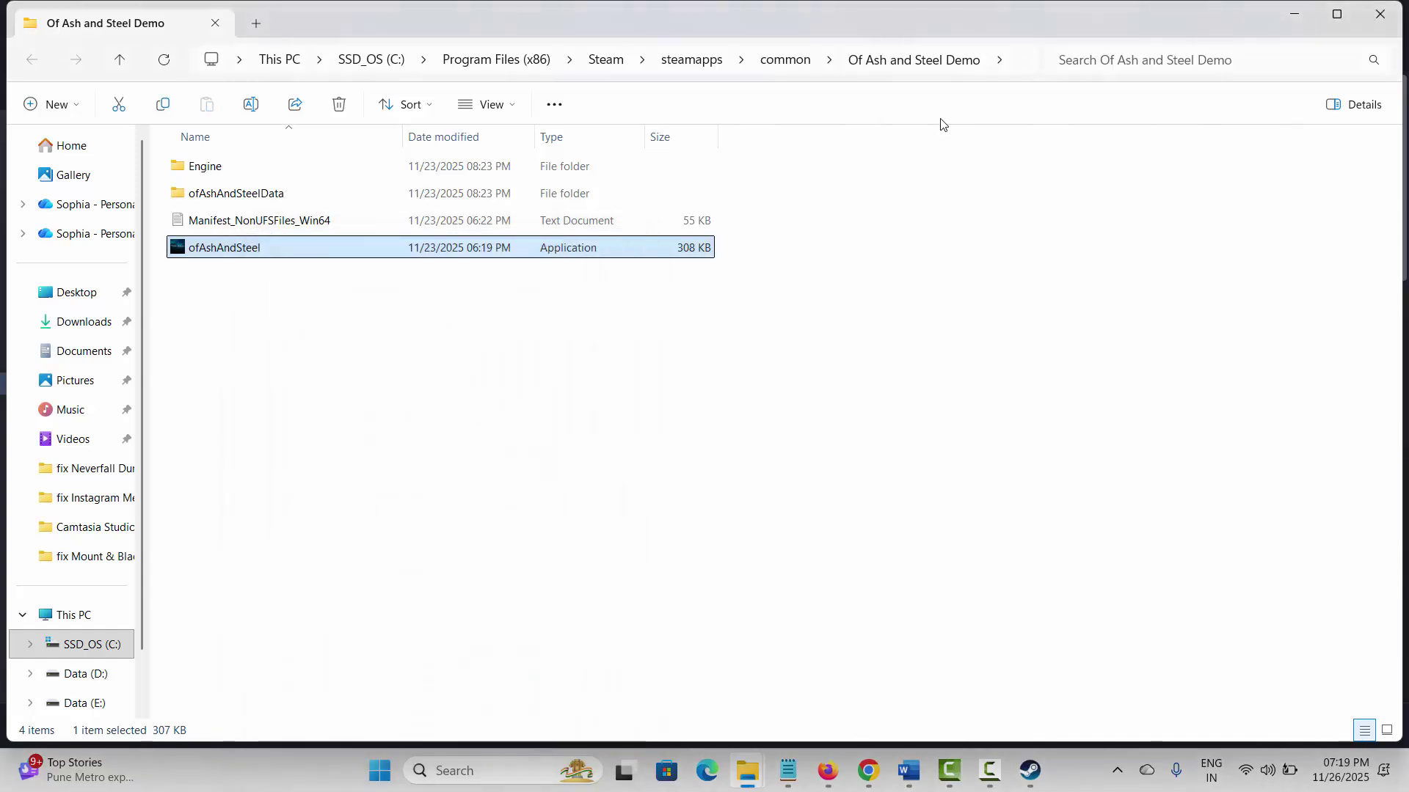
{"action": "left_click", "coordinate": [1380, 14]}
- Switch to the Word document and highlight the heading "Method 4: Allow Mount & Blade II: Bannerlord - War Sails Through Firewall", then deselect it
{"action": "left_click", "coordinate": [1015, 770]}
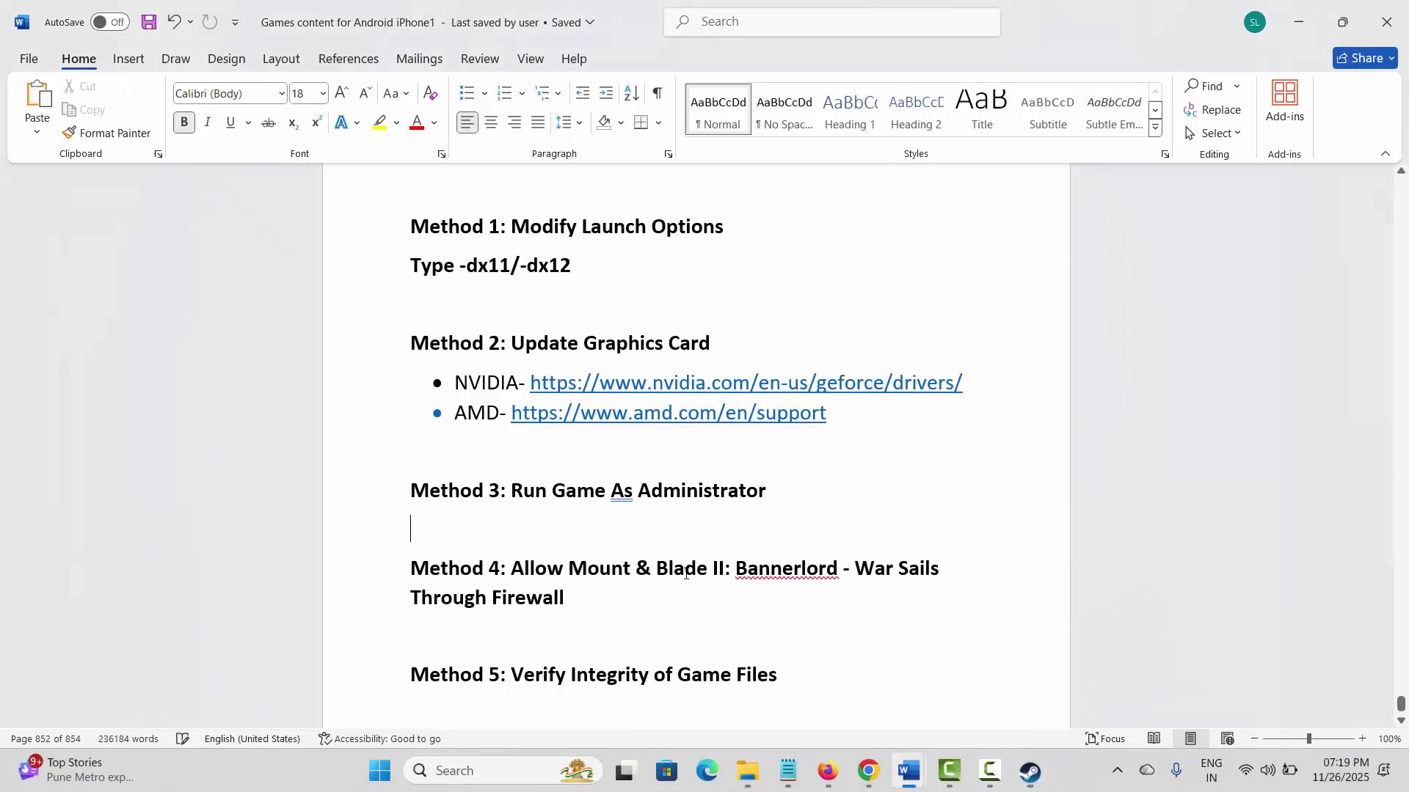
{"action": "left_click_drag", "start_coordinate": [417, 574], "coordinate": [576, 601]}
{"action": "left_click", "coordinate": [565, 603]}
- Open the list of apps allowed through the firewall from the firewall and network protection section of Windows Security
{"action": "left_click", "coordinate": [487, 769]}
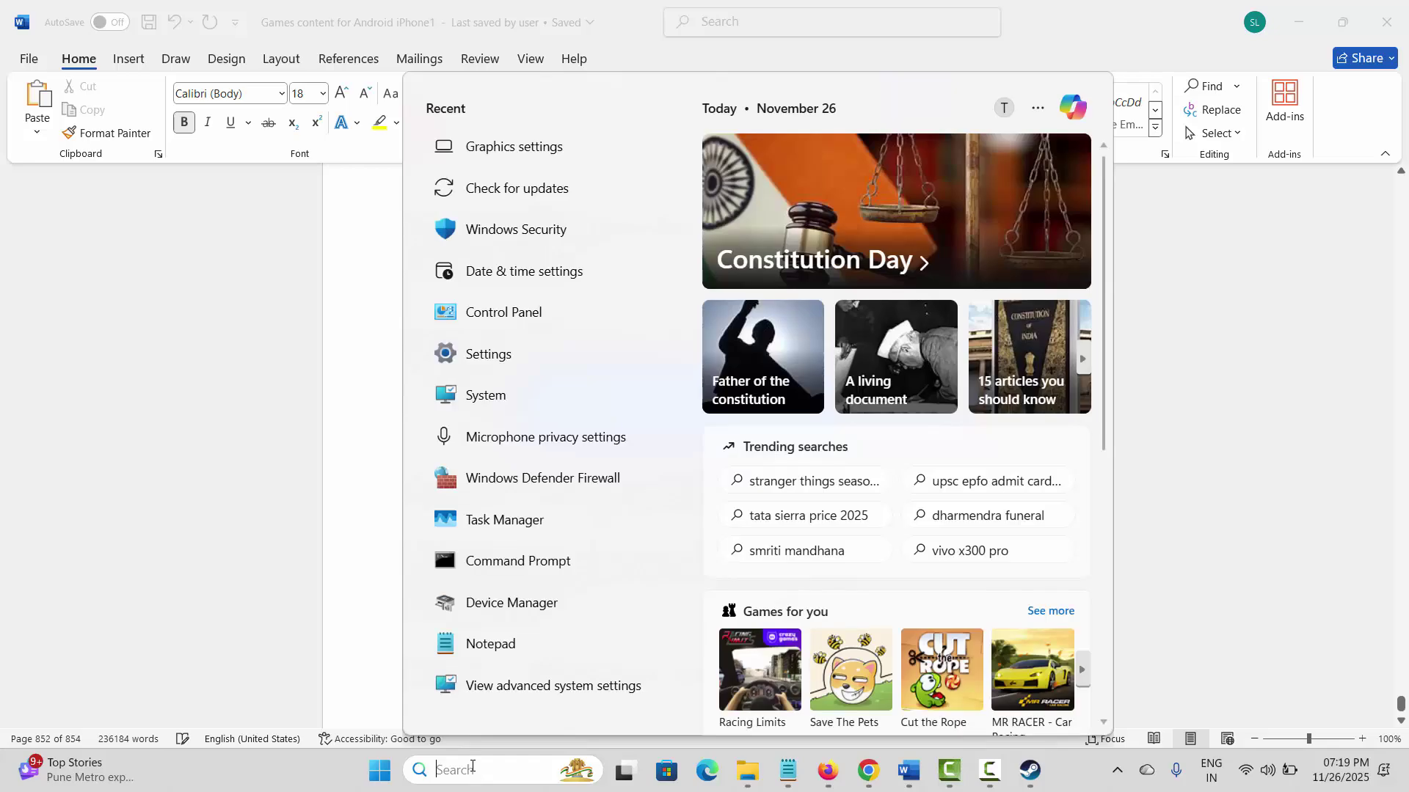
{"action": "left_click", "coordinate": [534, 234]}
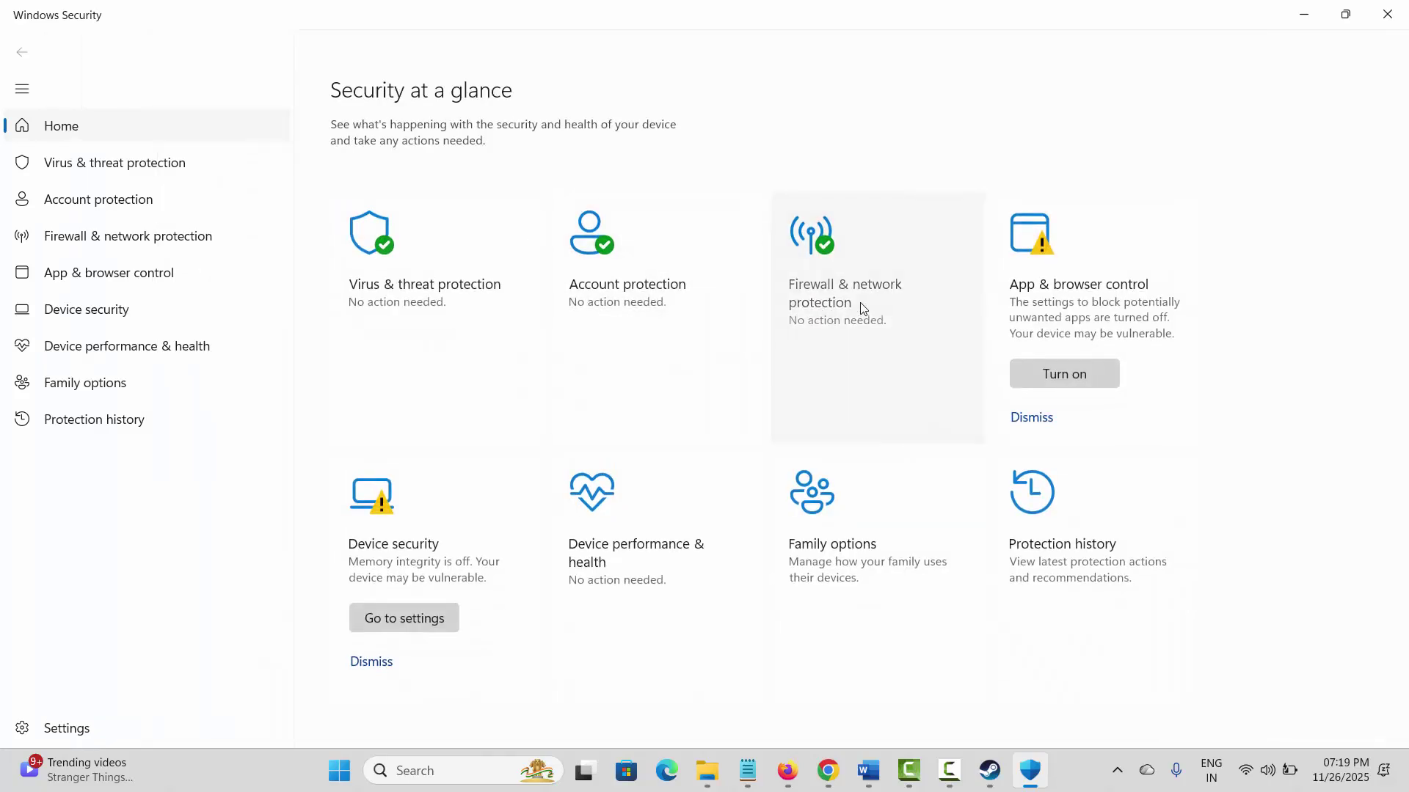
{"action": "left_click", "coordinate": [780, 308]}
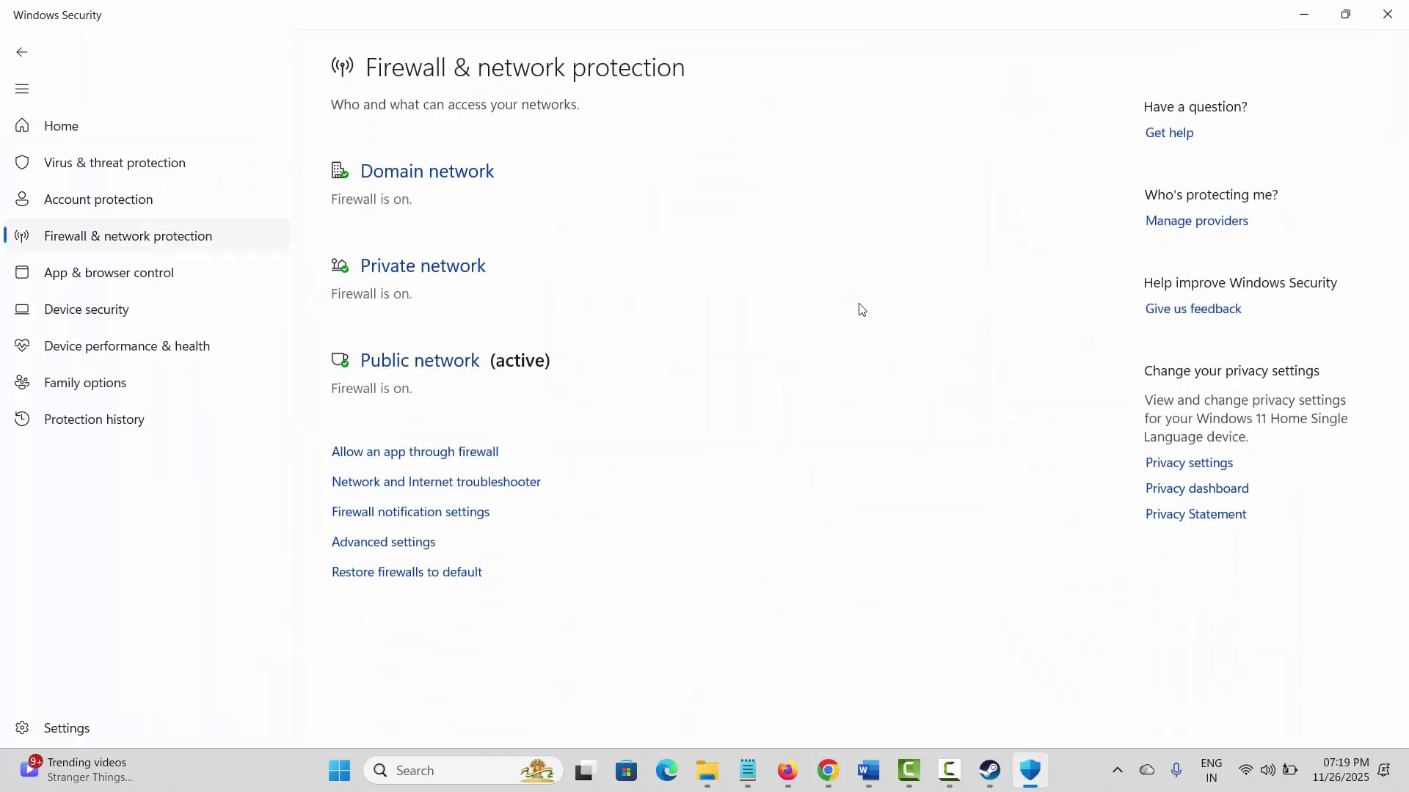
{"action": "left_click", "coordinate": [418, 461]}
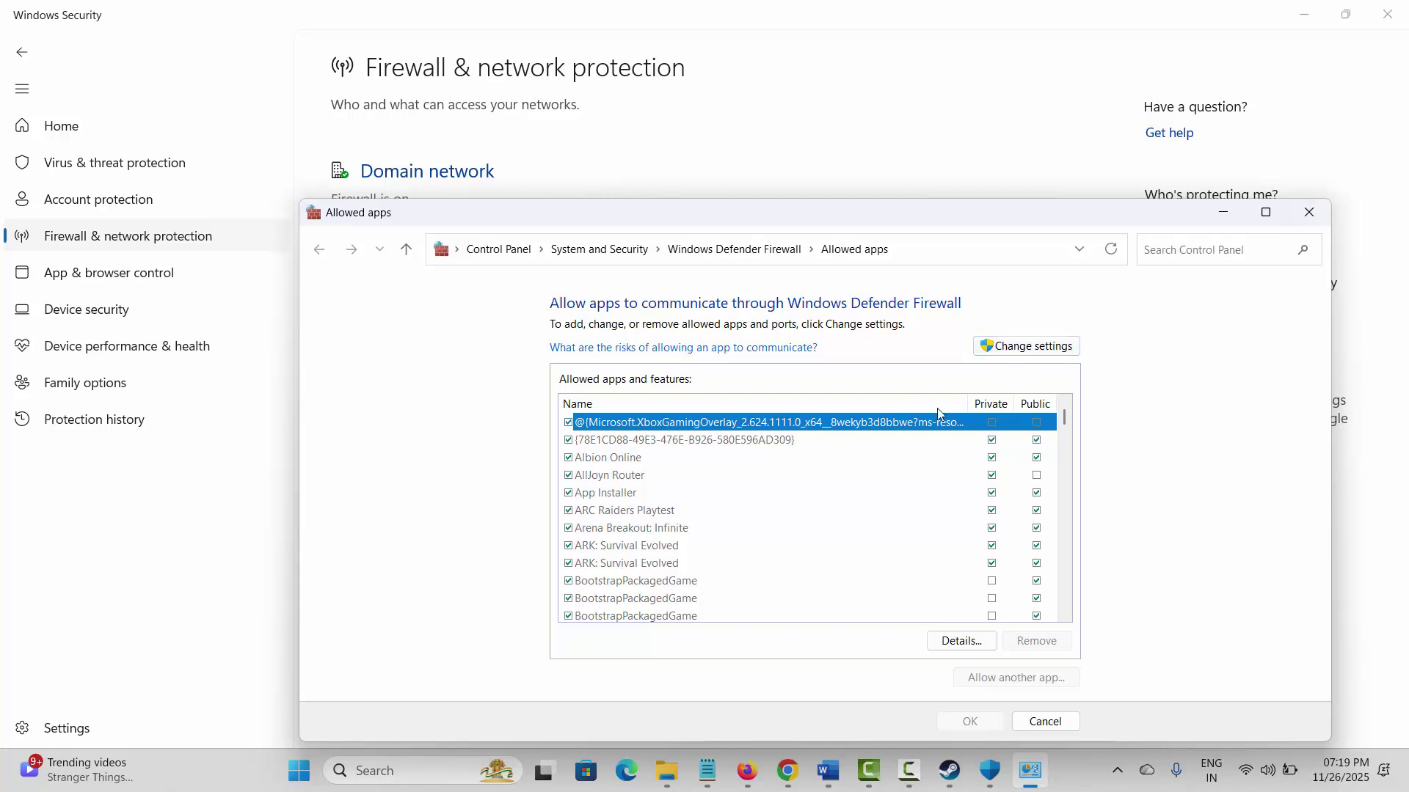
- Unlock the allowed apps list for changes, browse the Of Ash and Steel Demo folder for another app to allow, and cancel the addition
{"action": "scroll", "coordinate": [686, 528], "scroll_direction": "down", "scroll_amount": 2}
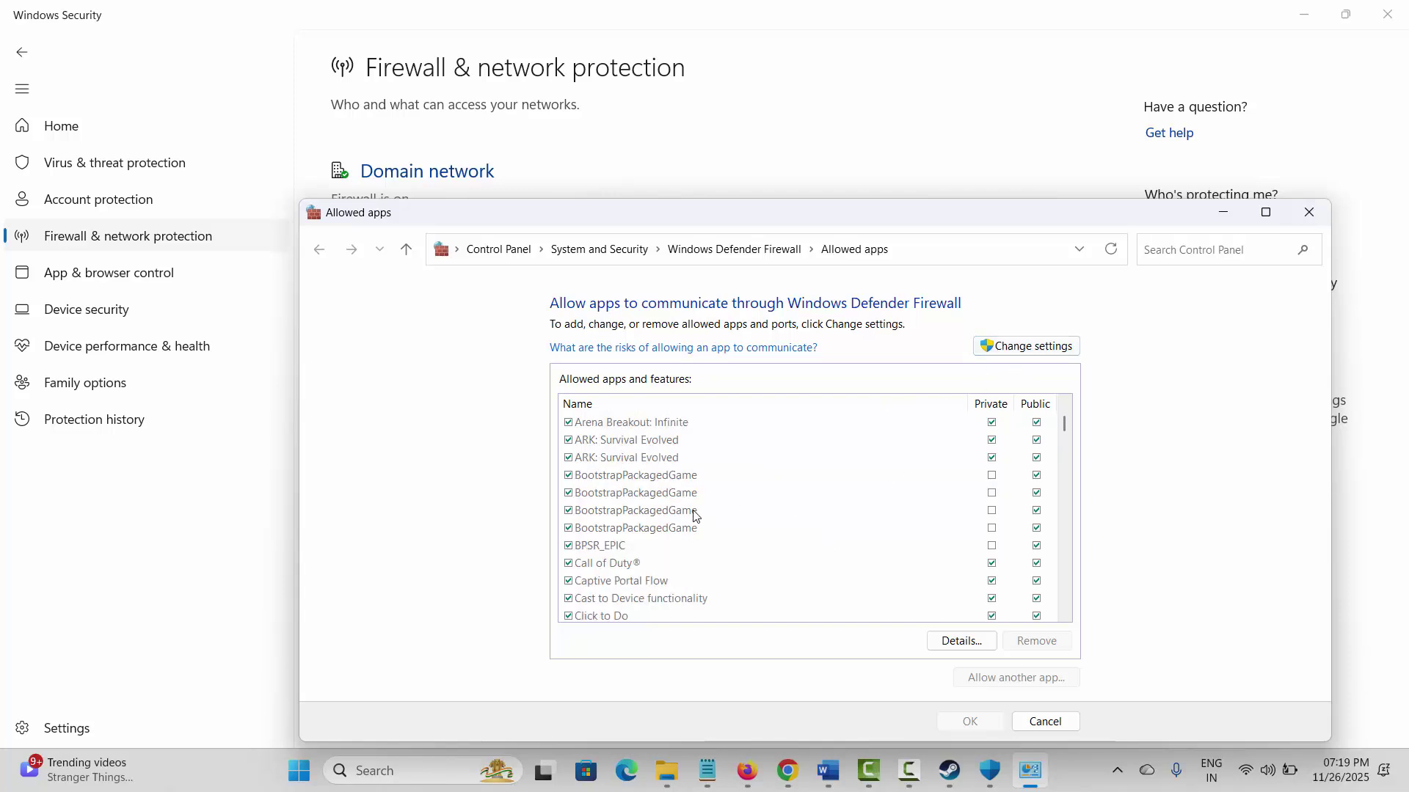
{"action": "left_click", "coordinate": [1025, 347]}
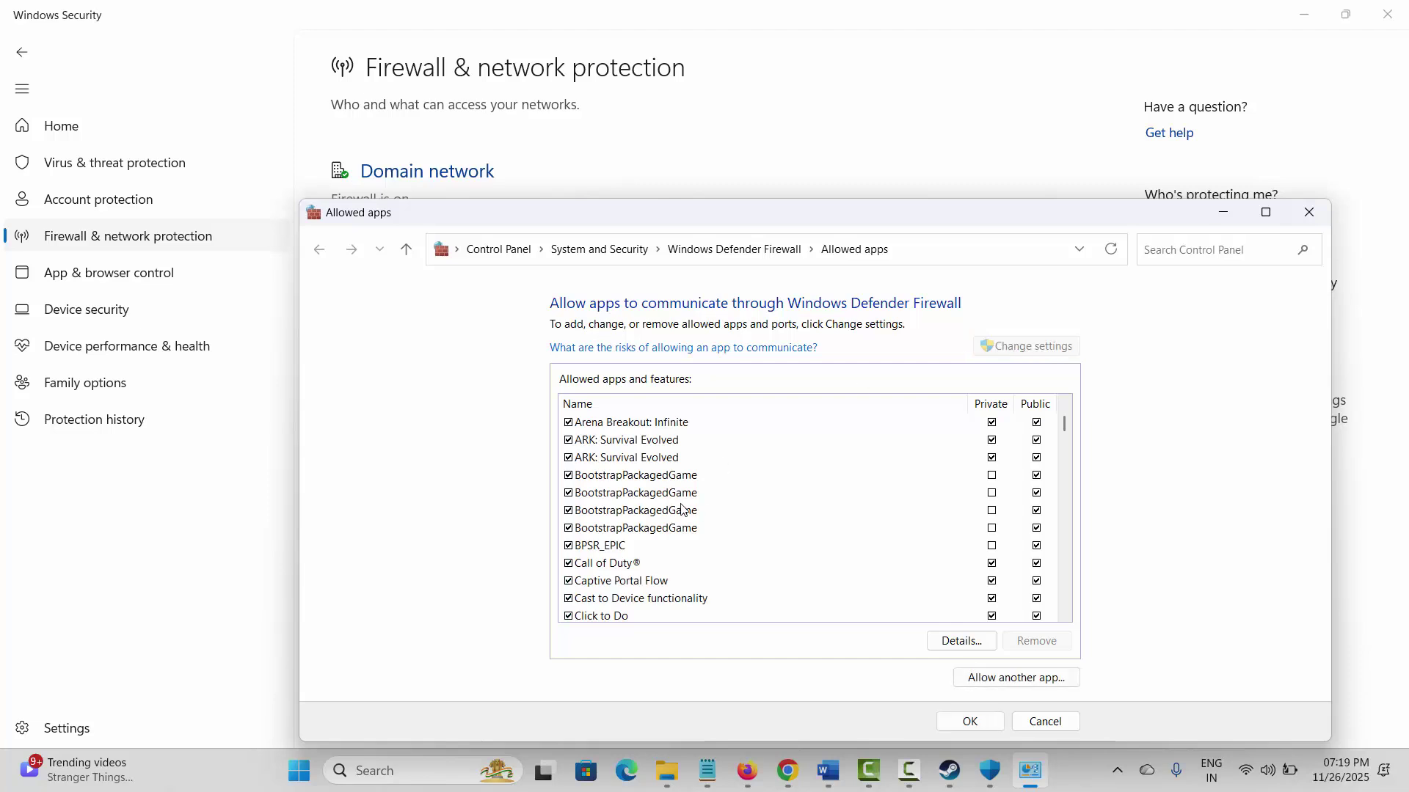
{"action": "left_click", "coordinate": [1027, 677]}
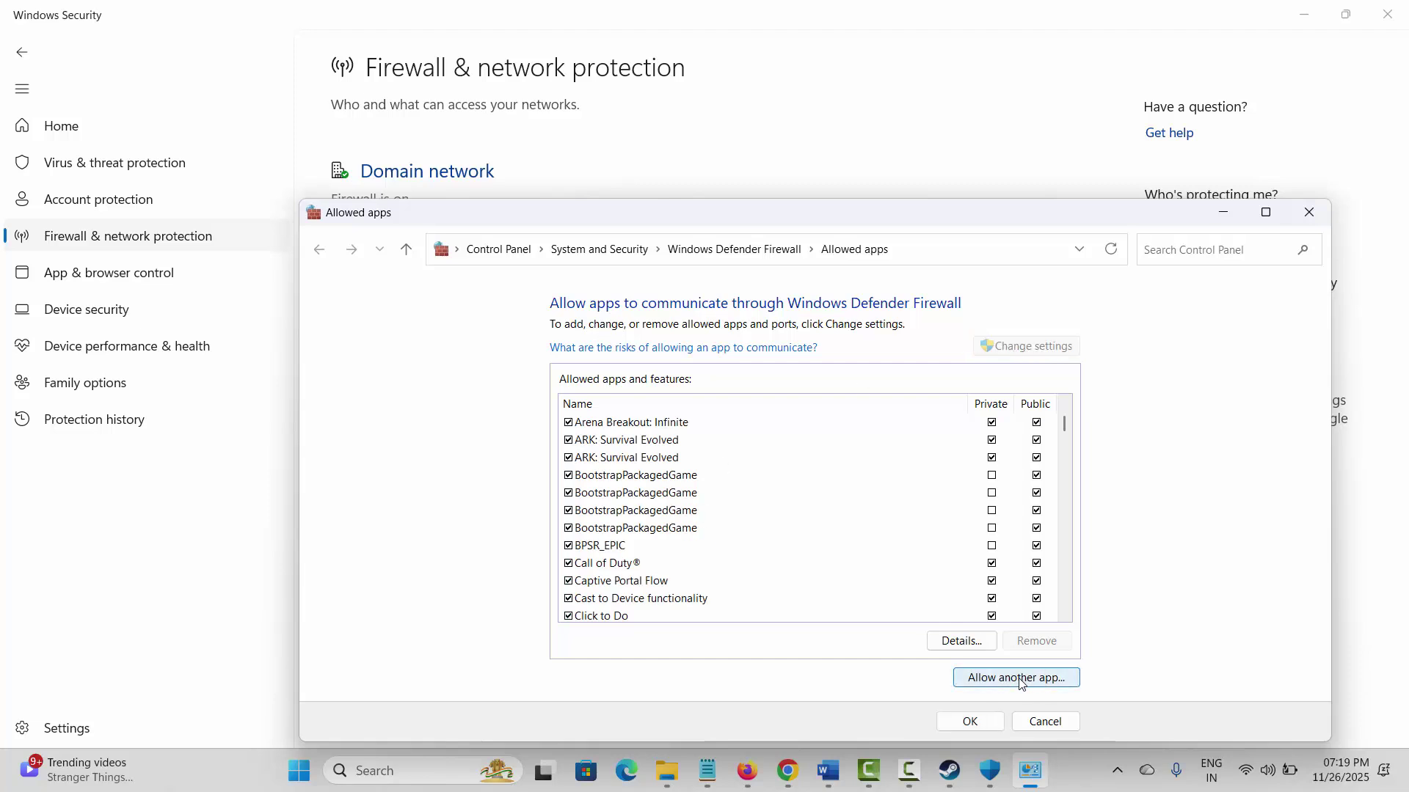
{"action": "left_click", "coordinate": [937, 570]}
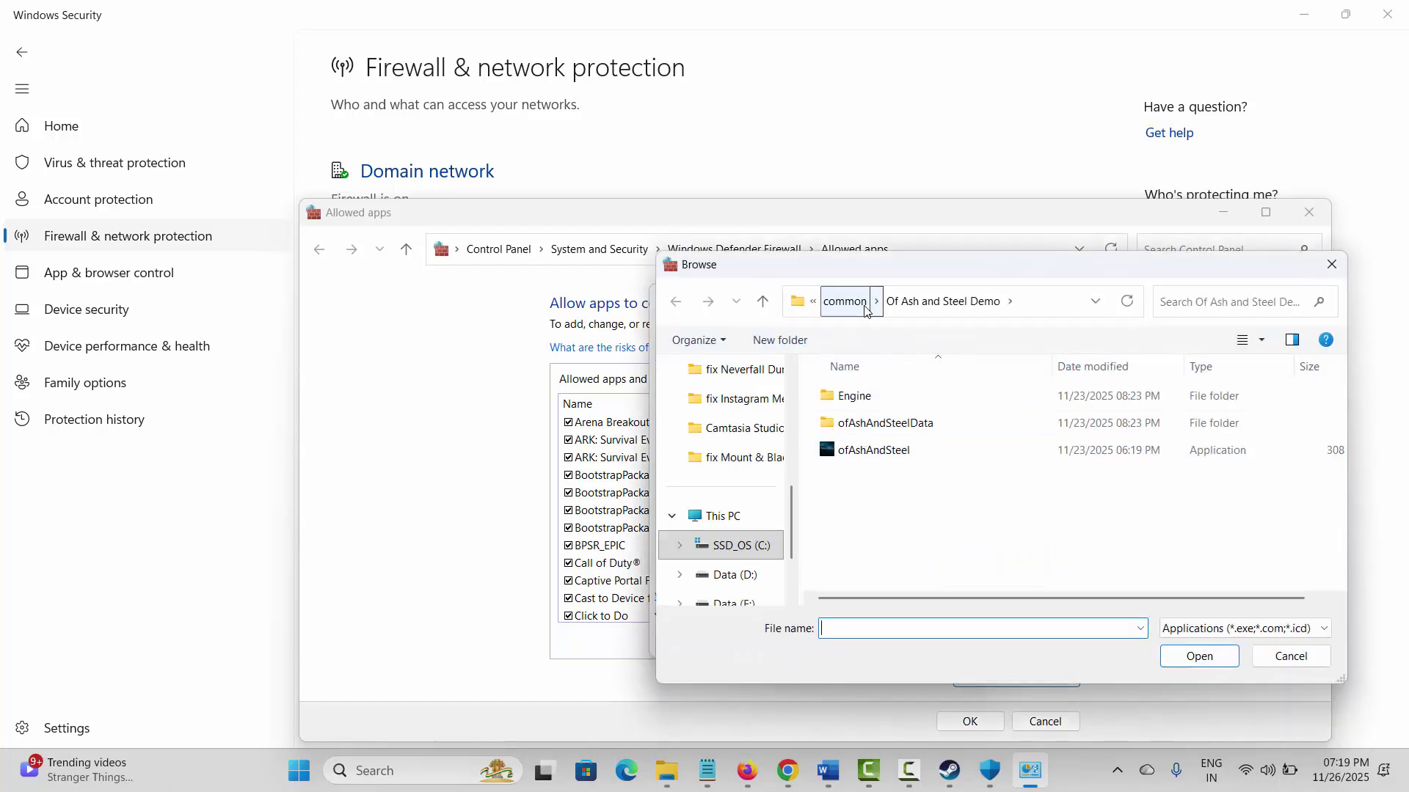
{"action": "left_click", "coordinate": [1291, 656]}
{"action": "left_click", "coordinate": [939, 642]}
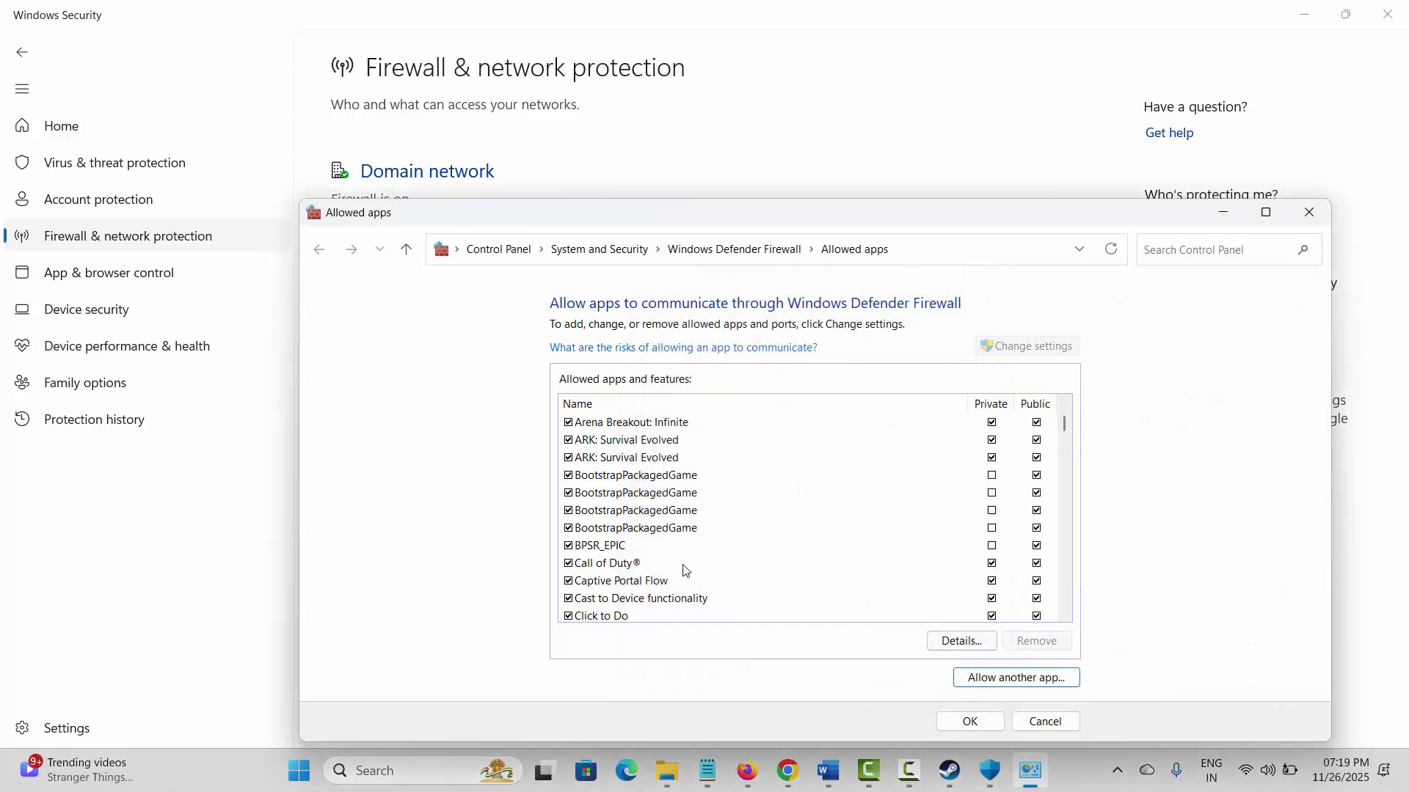
- Select Of Ash and Steel Demo in the allowed apps list, and close the list and Windows Security
{"action": "scroll", "coordinate": [622, 510], "scroll_direction": "down", "scroll_amount": 4}
{"action": "scroll", "coordinate": [622, 516], "scroll_direction": "down", "scroll_amount": 2}
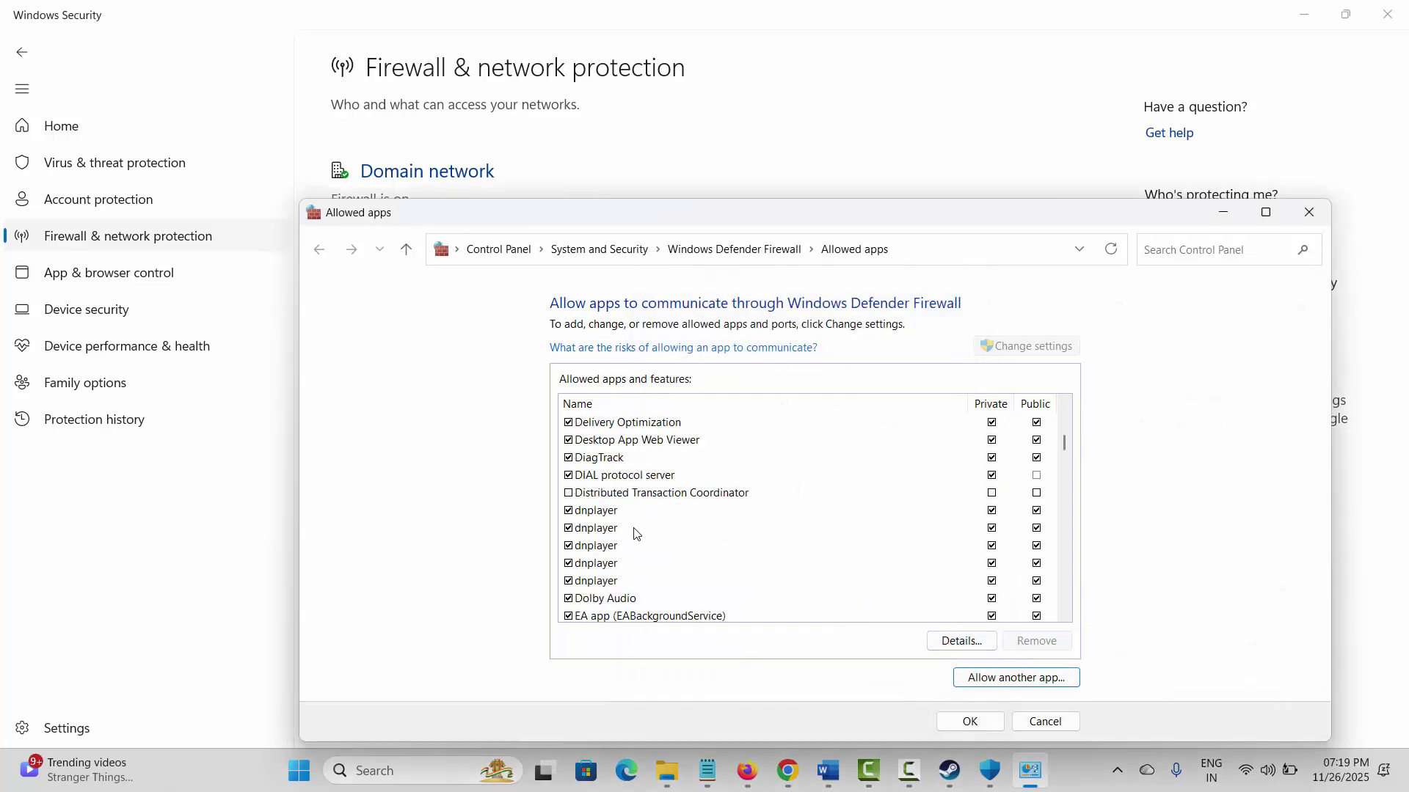
{"action": "scroll", "coordinate": [628, 526], "scroll_direction": "down", "scroll_amount": 2}
{"action": "scroll", "coordinate": [628, 543], "scroll_direction": "down", "scroll_amount": 3}
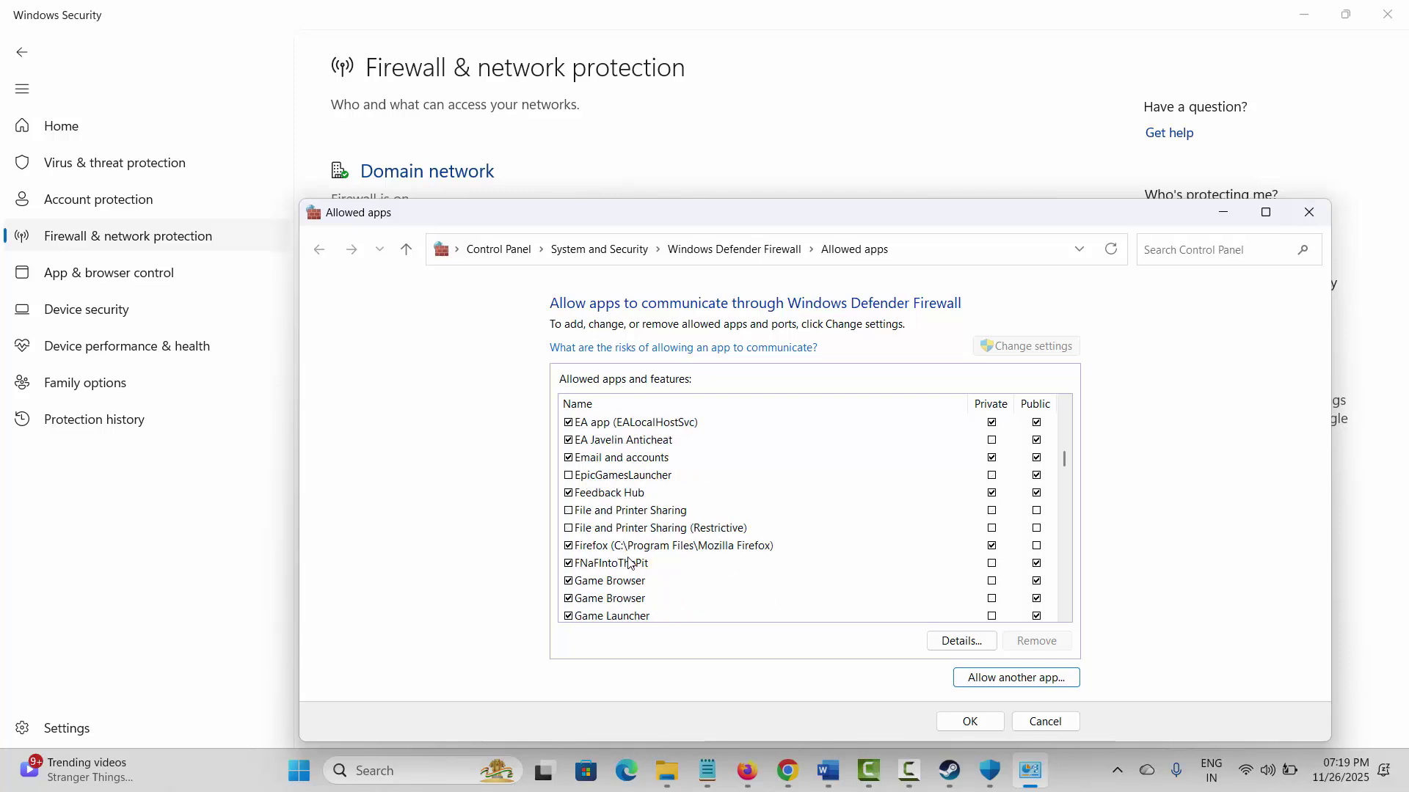
{"action": "scroll", "coordinate": [658, 575], "scroll_direction": "down", "scroll_amount": 2}
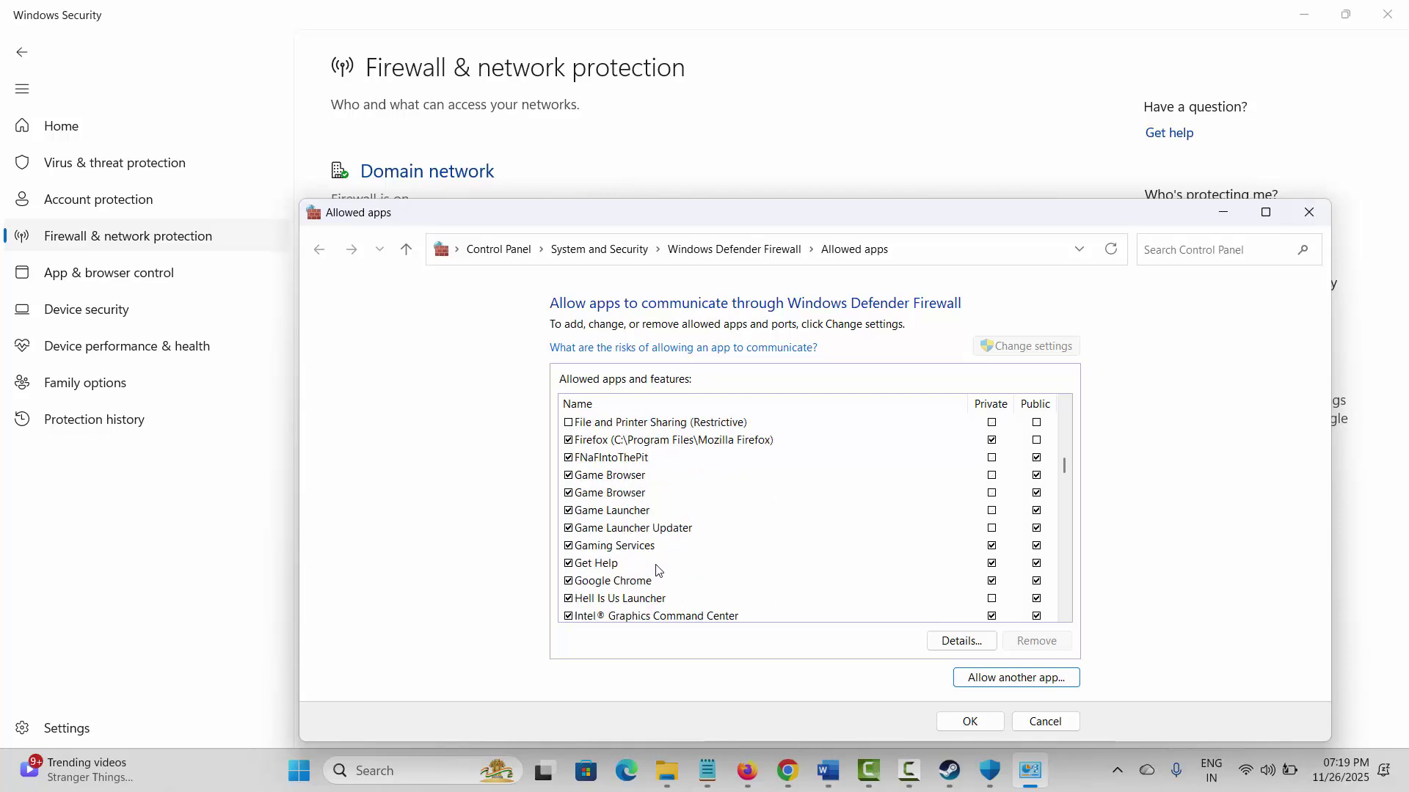
{"action": "scroll", "coordinate": [658, 575], "scroll_direction": "down", "scroll_amount": 2}
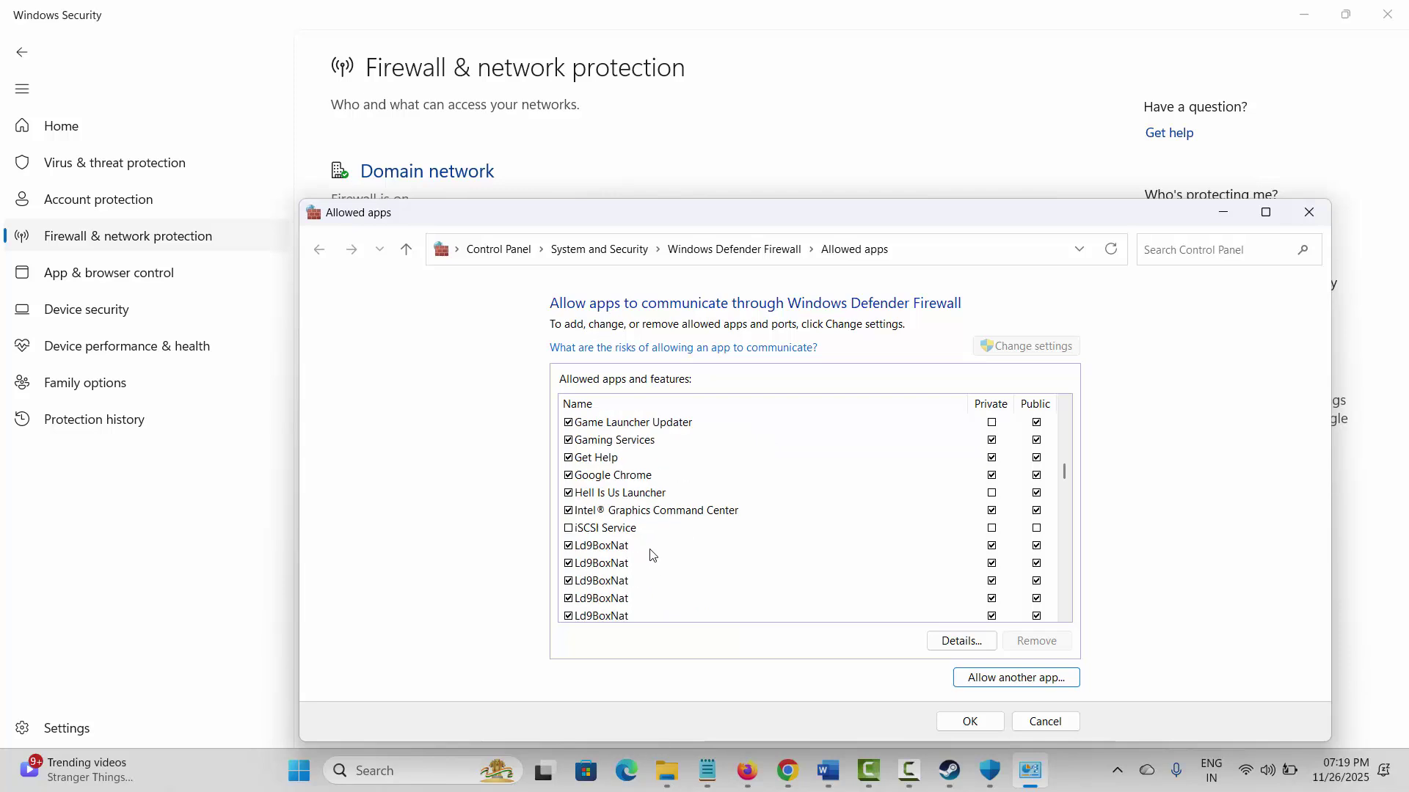
{"action": "scroll", "coordinate": [667, 561], "scroll_direction": "down", "scroll_amount": 7}
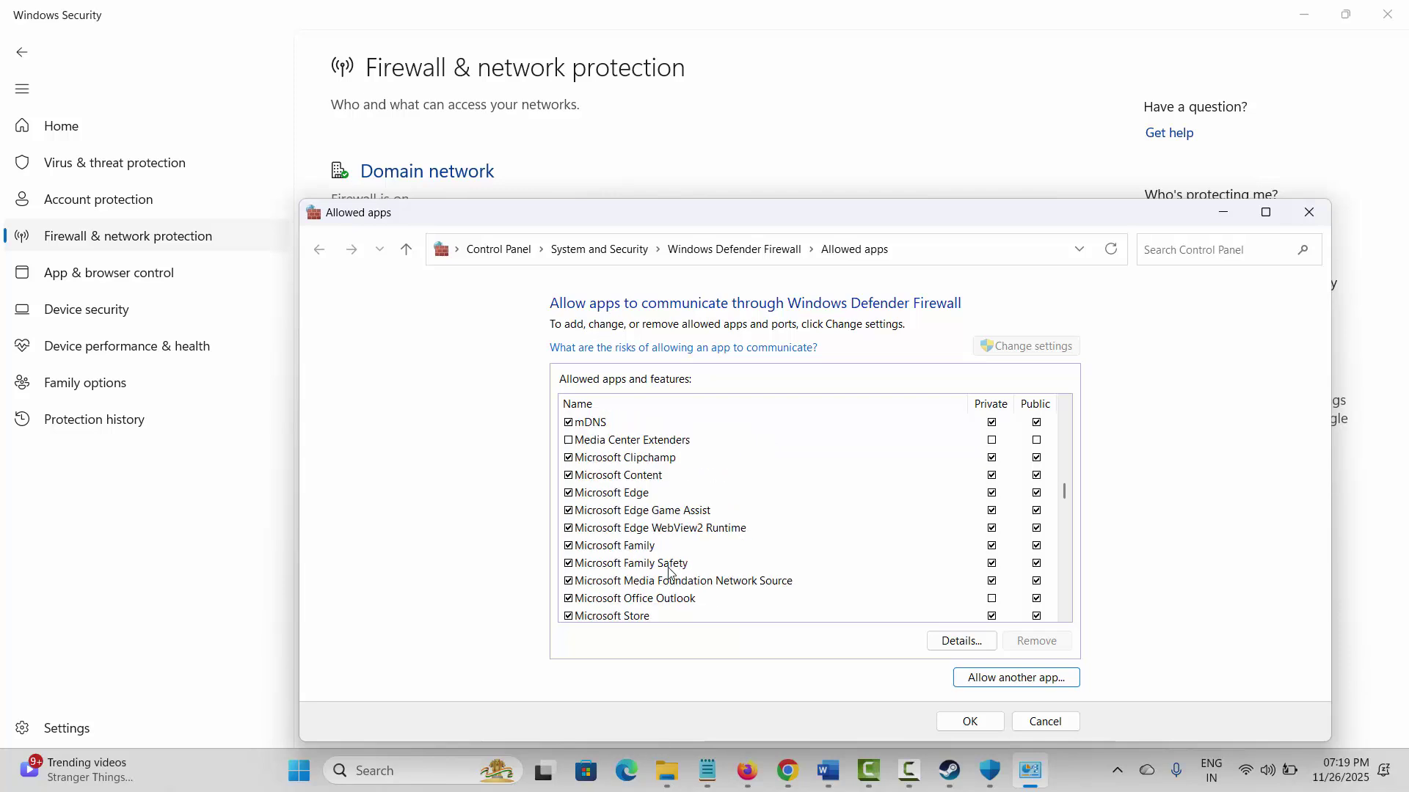
{"action": "scroll", "coordinate": [670, 576], "scroll_direction": "down", "scroll_amount": 3}
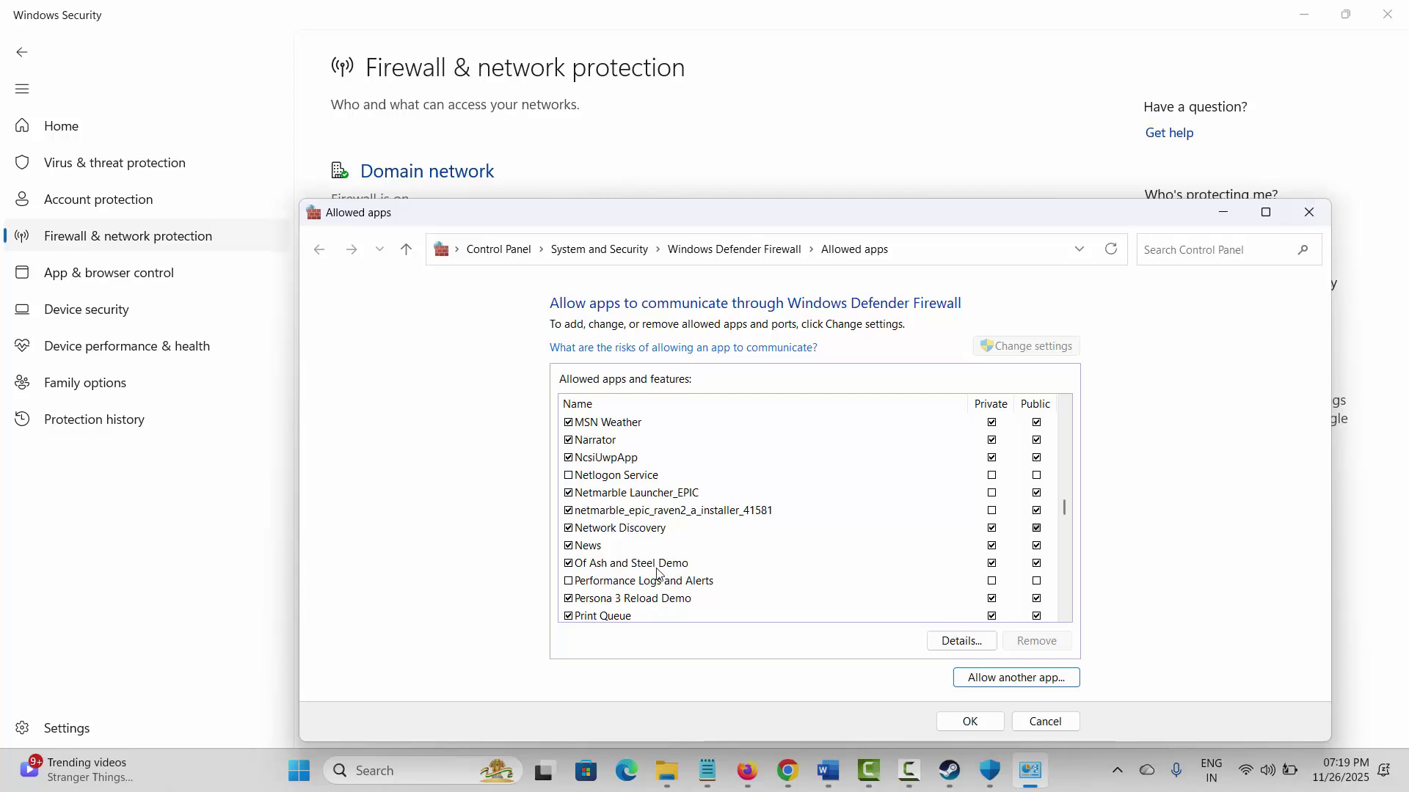
{"action": "left_click", "coordinate": [657, 566]}
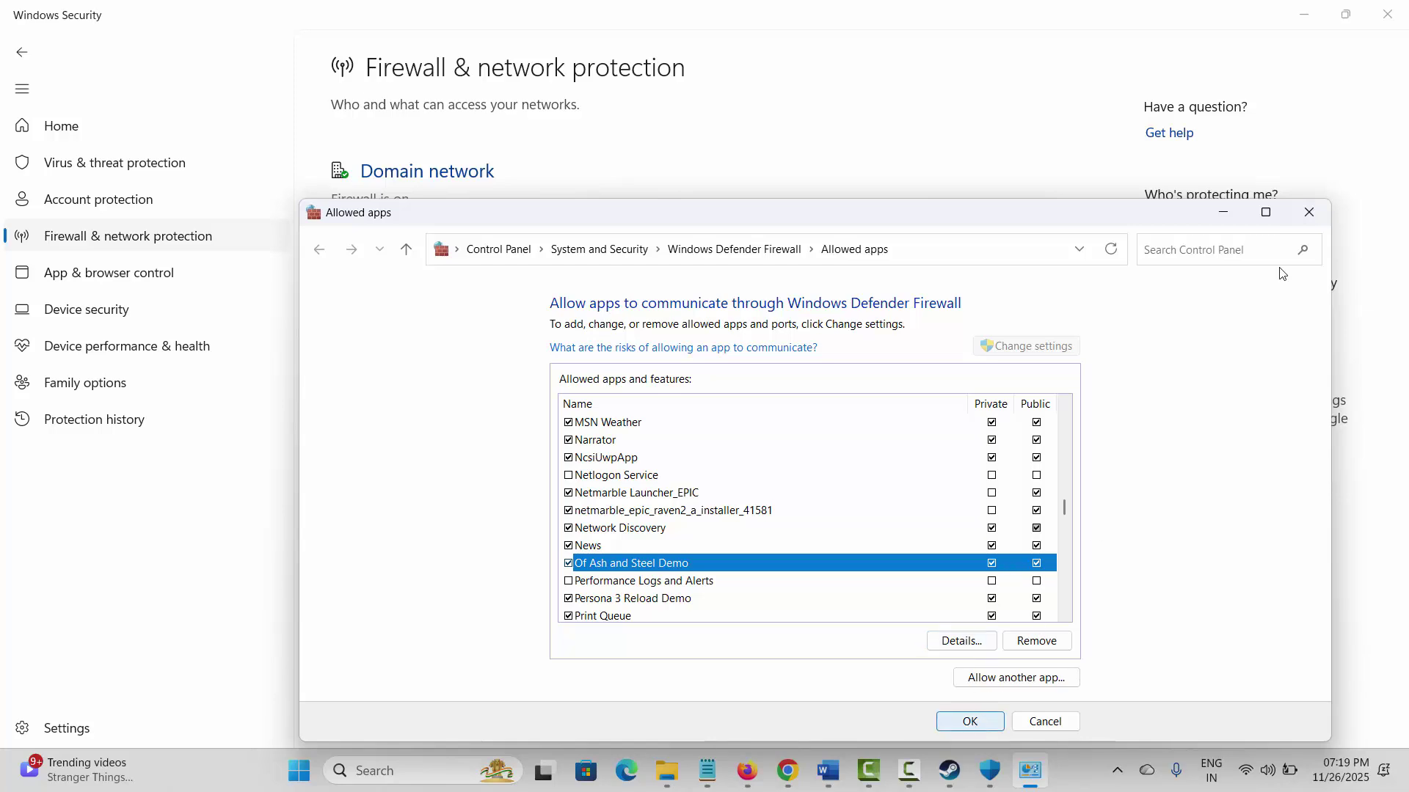
{"action": "left_click", "coordinate": [1309, 212]}
{"action": "left_click", "coordinate": [1396, 7]}
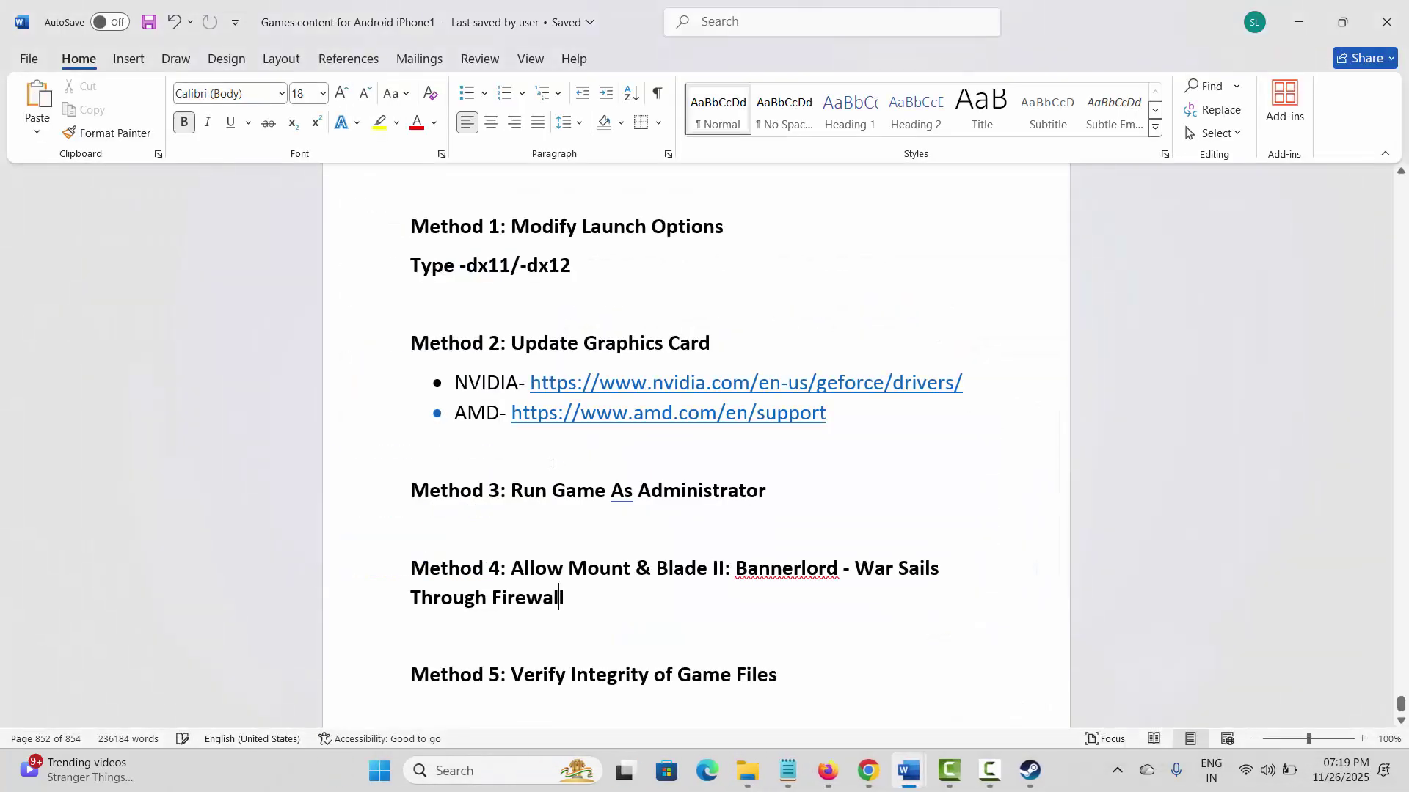
- Highlight the heading "Method 5: Verify Integrity of Game Files" in the Word document and deselect it
{"action": "scroll", "coordinate": [551, 463], "scroll_direction": "down", "scroll_amount": 2}
{"action": "left_click", "coordinate": [367, 547]}
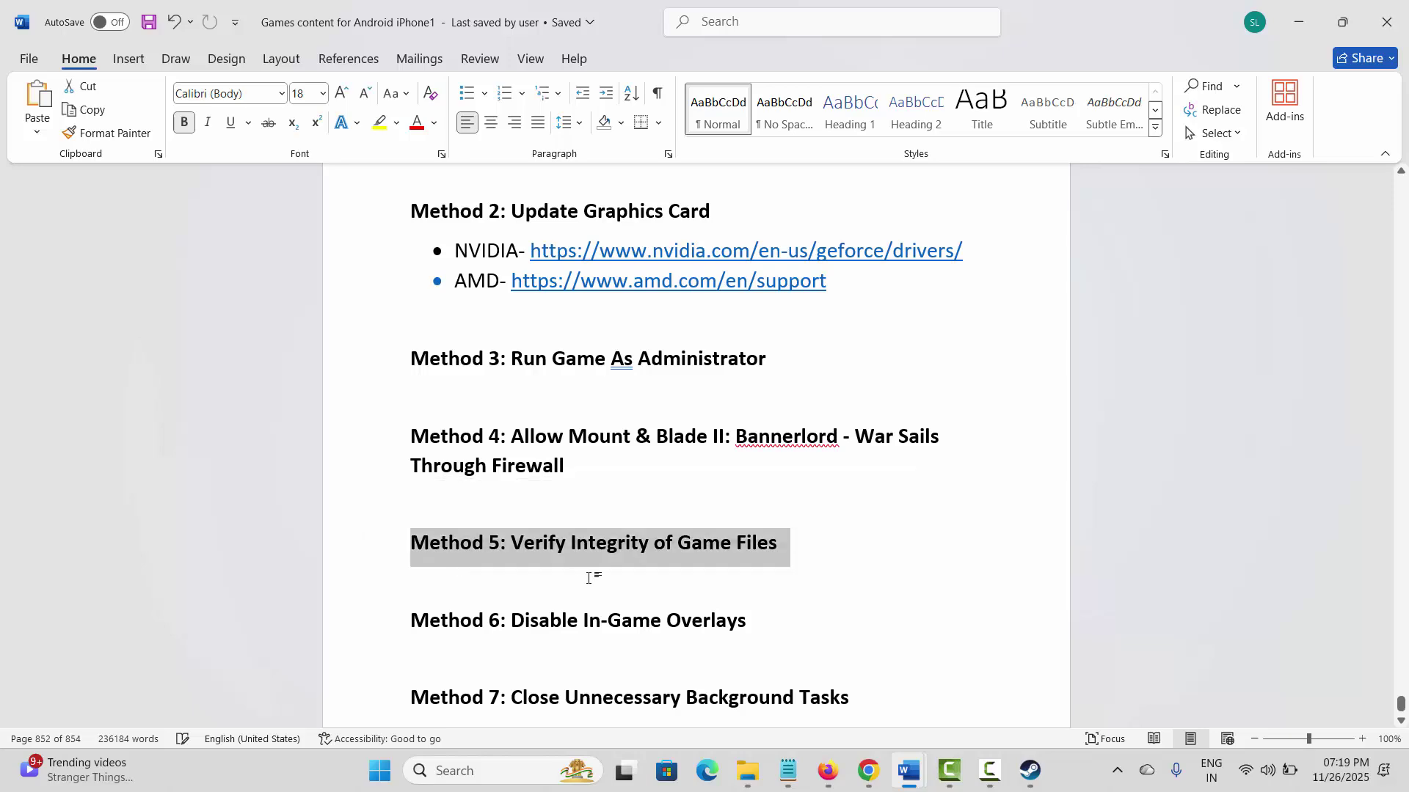
{"action": "left_click", "coordinate": [594, 575]}
- Switch to Steam, view the installed files properties of Of Ash and Steel Demo with the integrity verification option, and close the properties
{"action": "left_click", "coordinate": [1031, 767]}
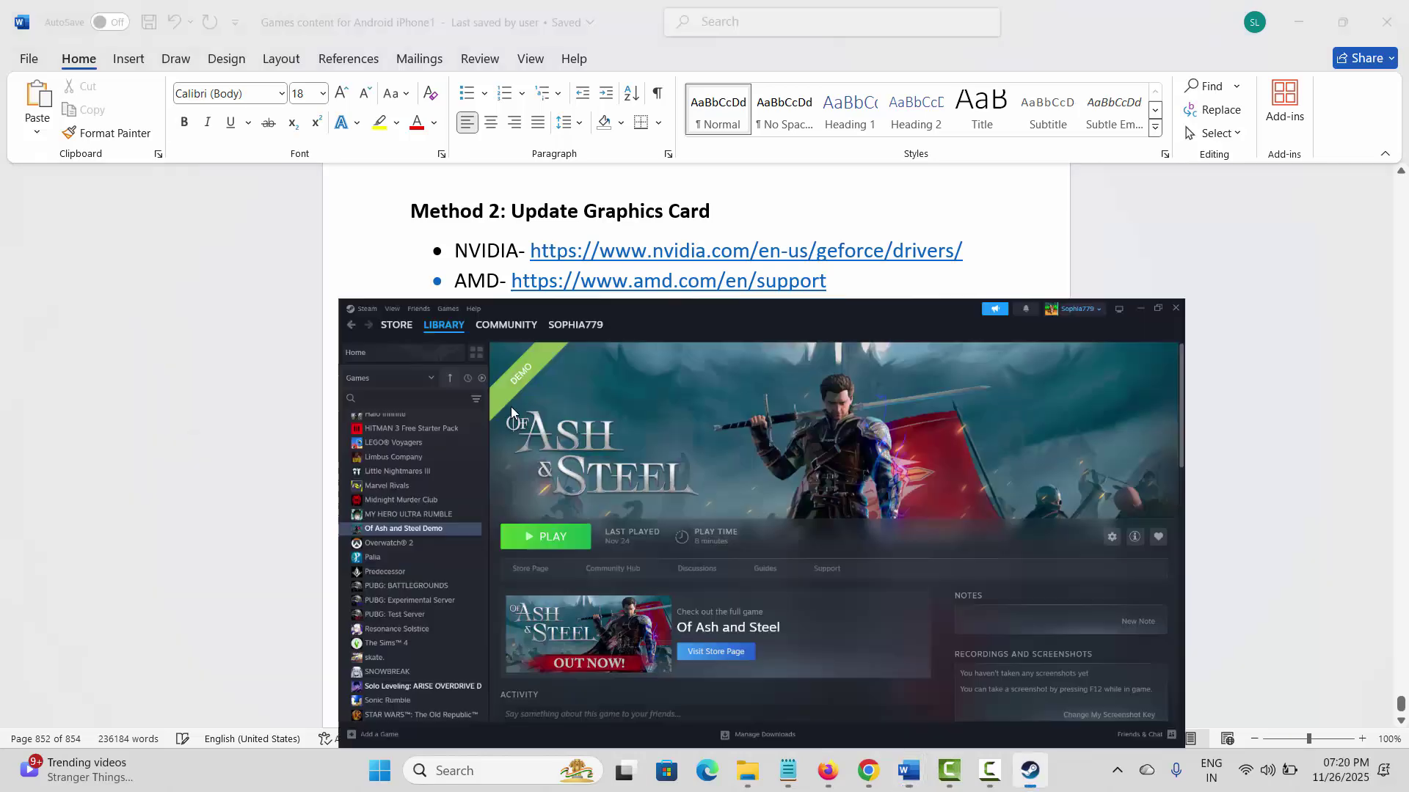
{"action": "right_click", "coordinate": [108, 383]}
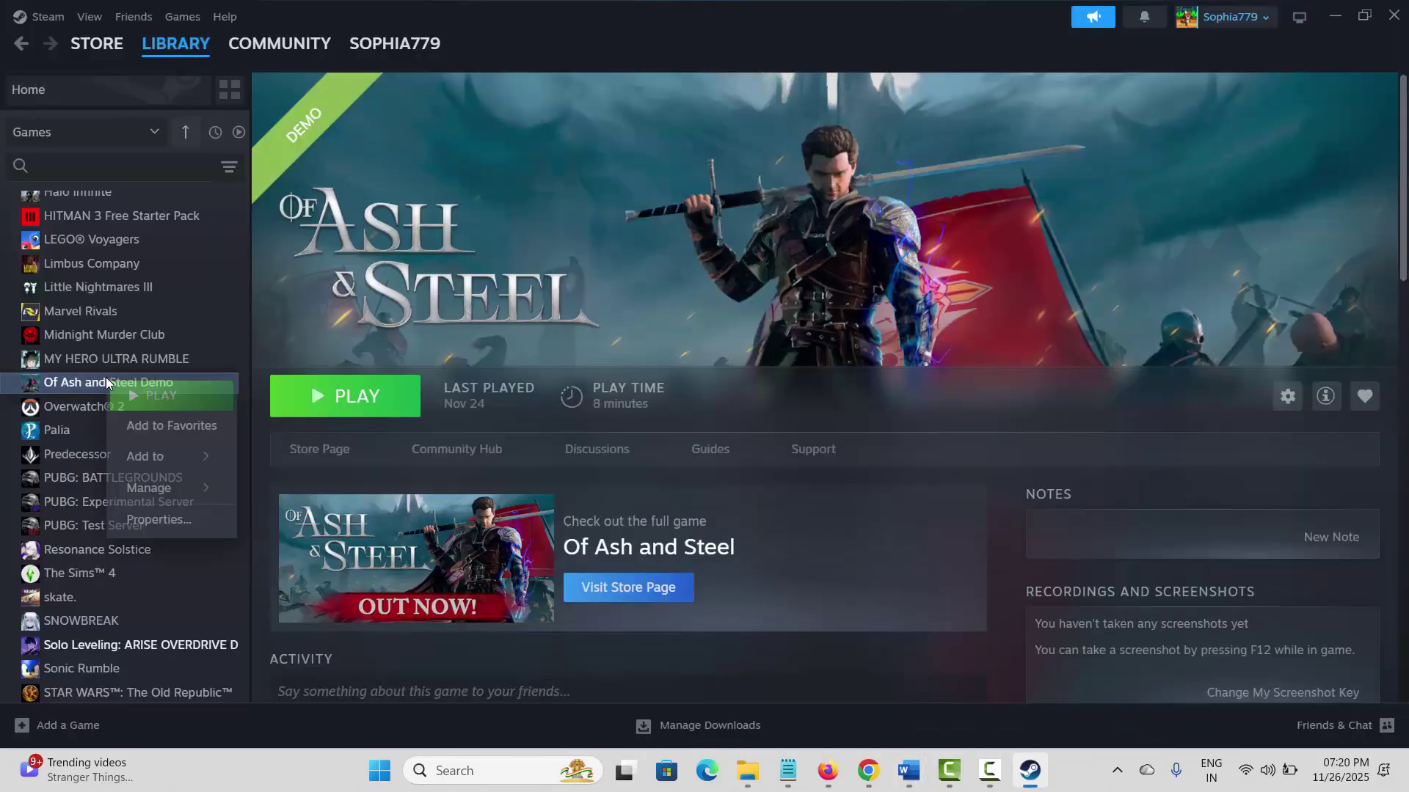
{"action": "left_click", "coordinate": [162, 519]}
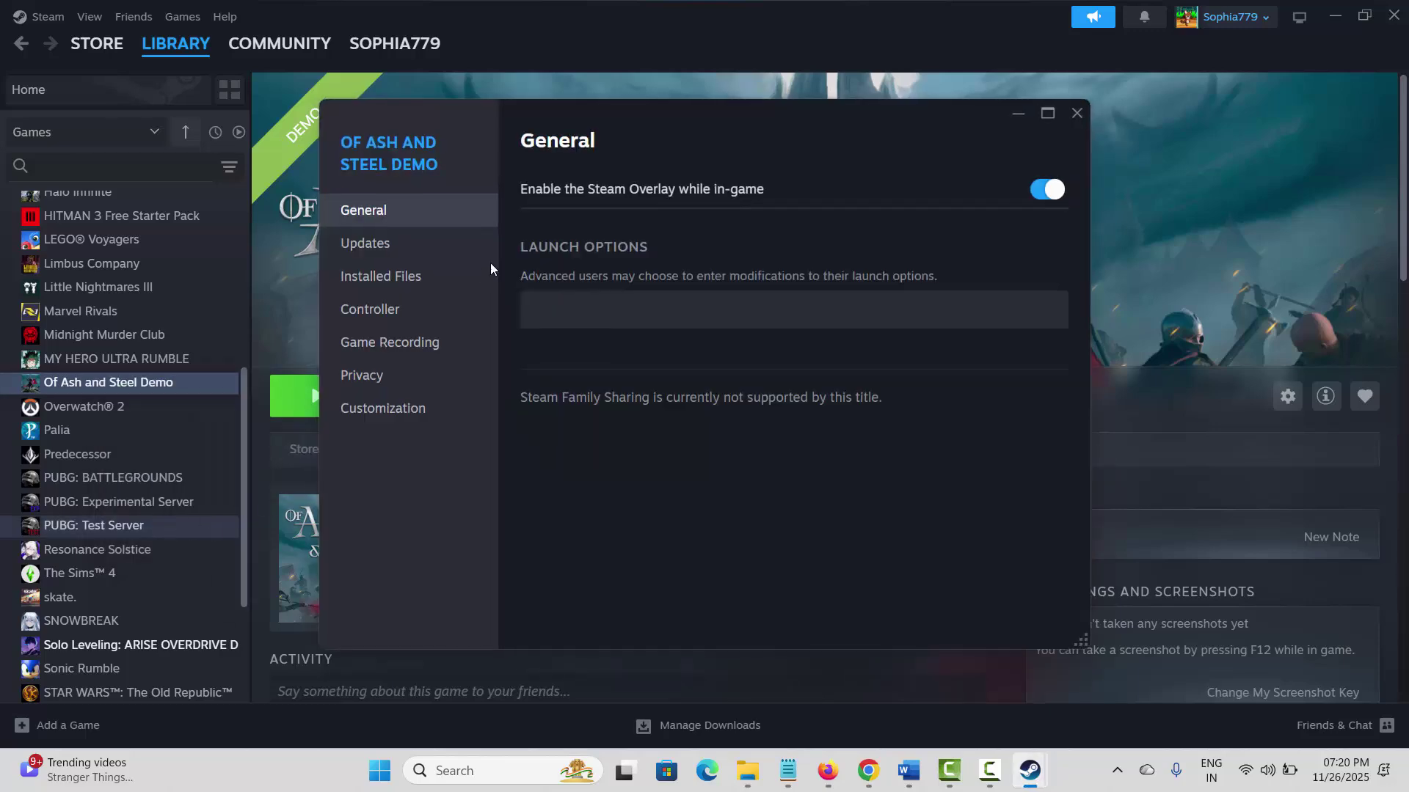
{"action": "left_click", "coordinate": [415, 277]}
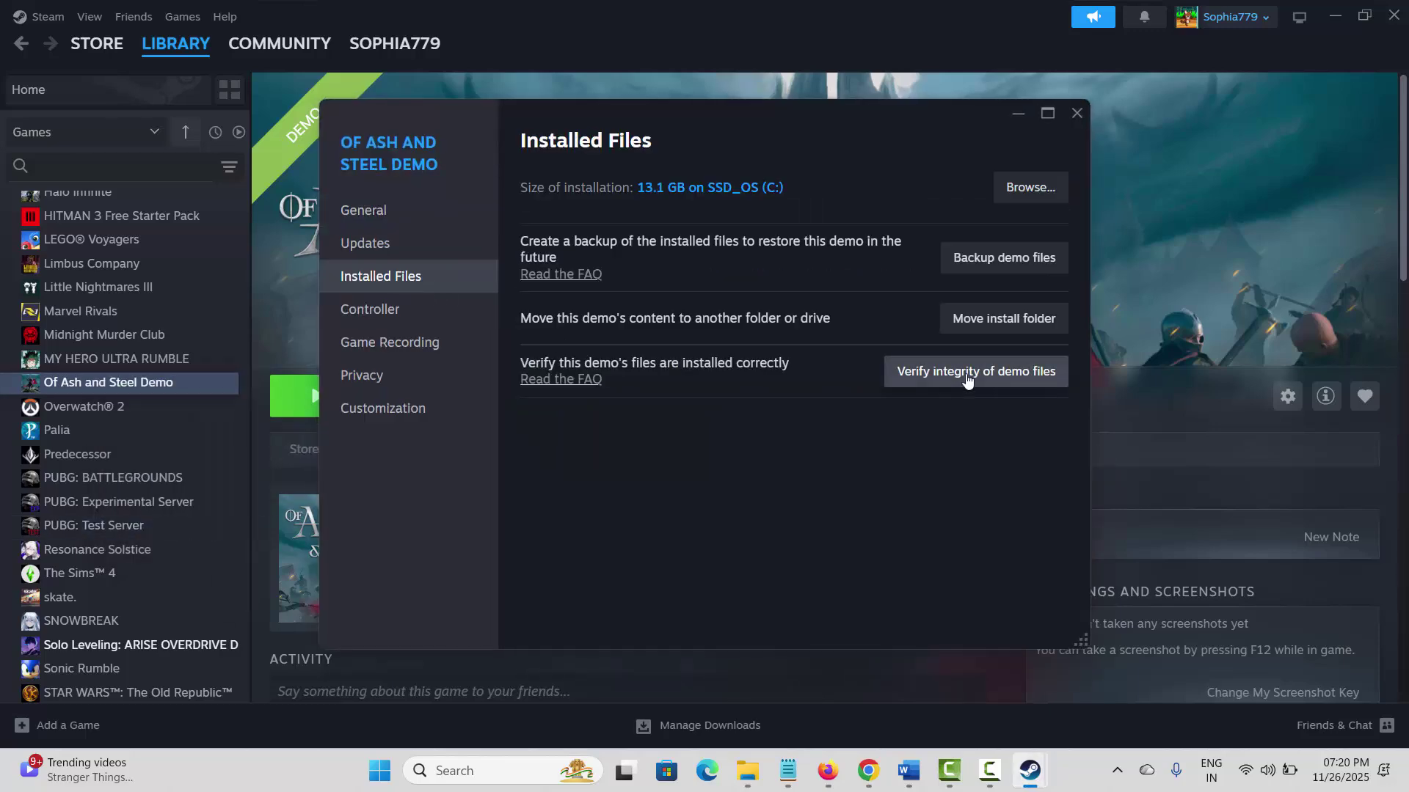
{"action": "left_click", "coordinate": [1076, 114]}
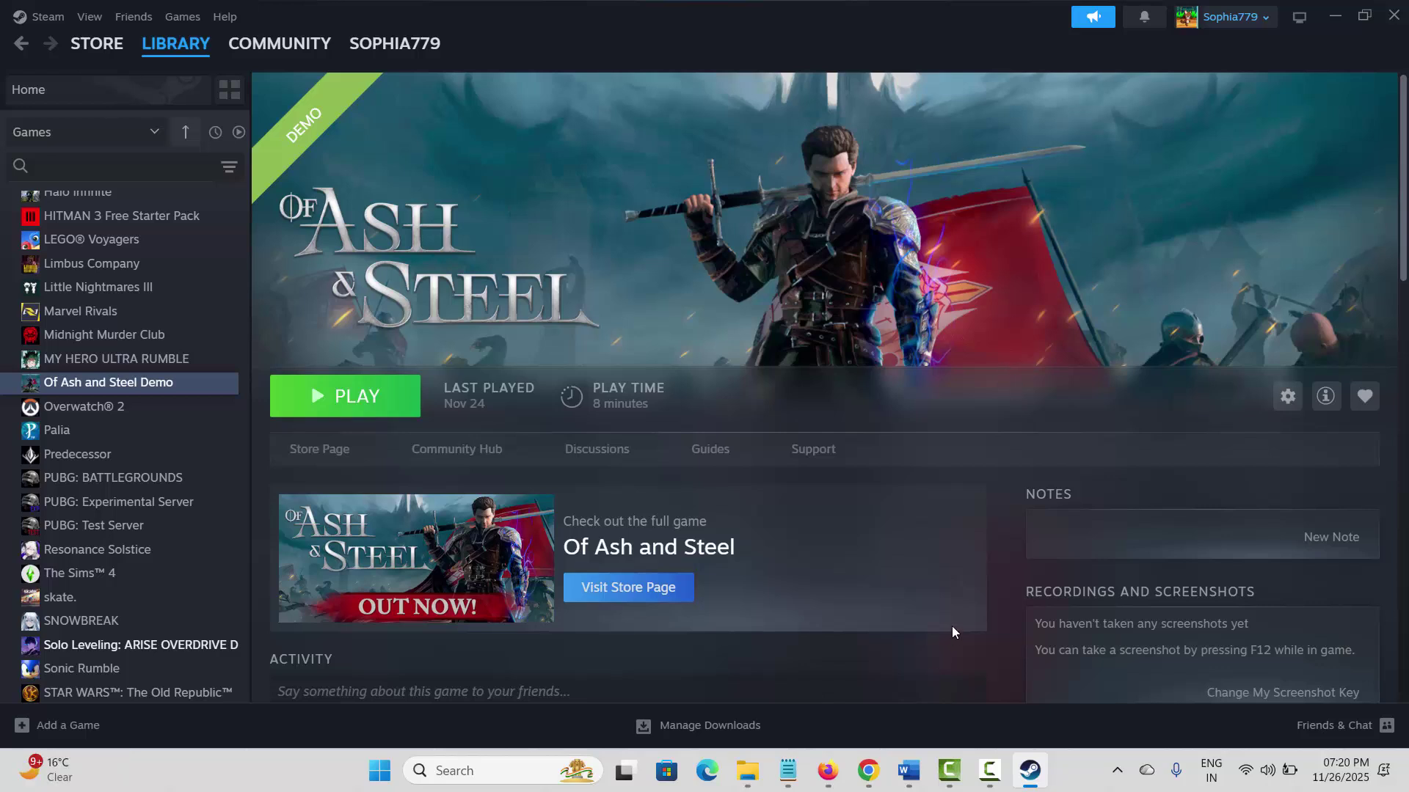
- Switch to the Word document, highlight the heading "Method 6: Disable In-Game Overlays" and deselect it
{"action": "left_click", "coordinate": [1041, 769]}
{"action": "scroll", "coordinate": [491, 529], "scroll_direction": "down", "scroll_amount": 2}
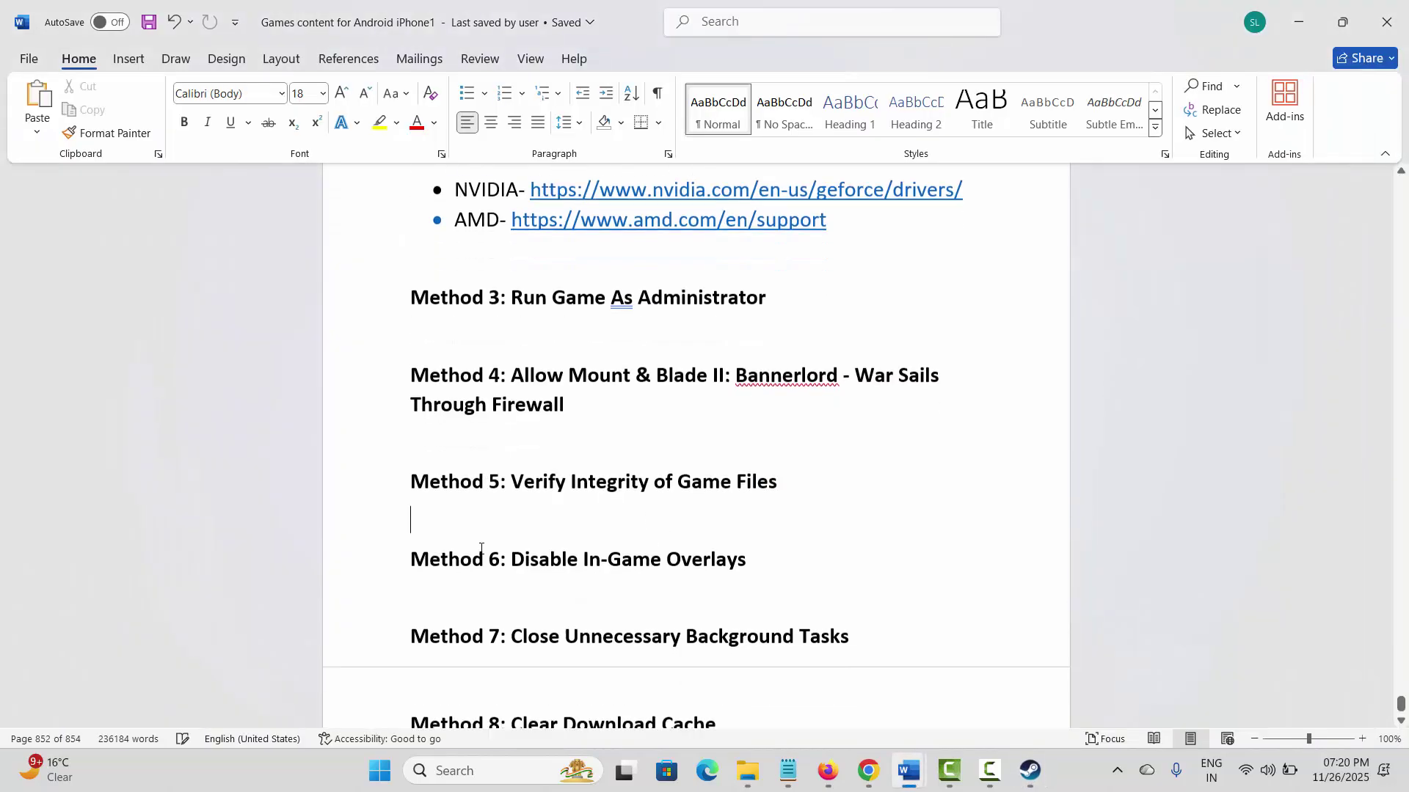
{"action": "left_click", "coordinate": [371, 550]}
{"action": "left_click", "coordinate": [629, 581]}
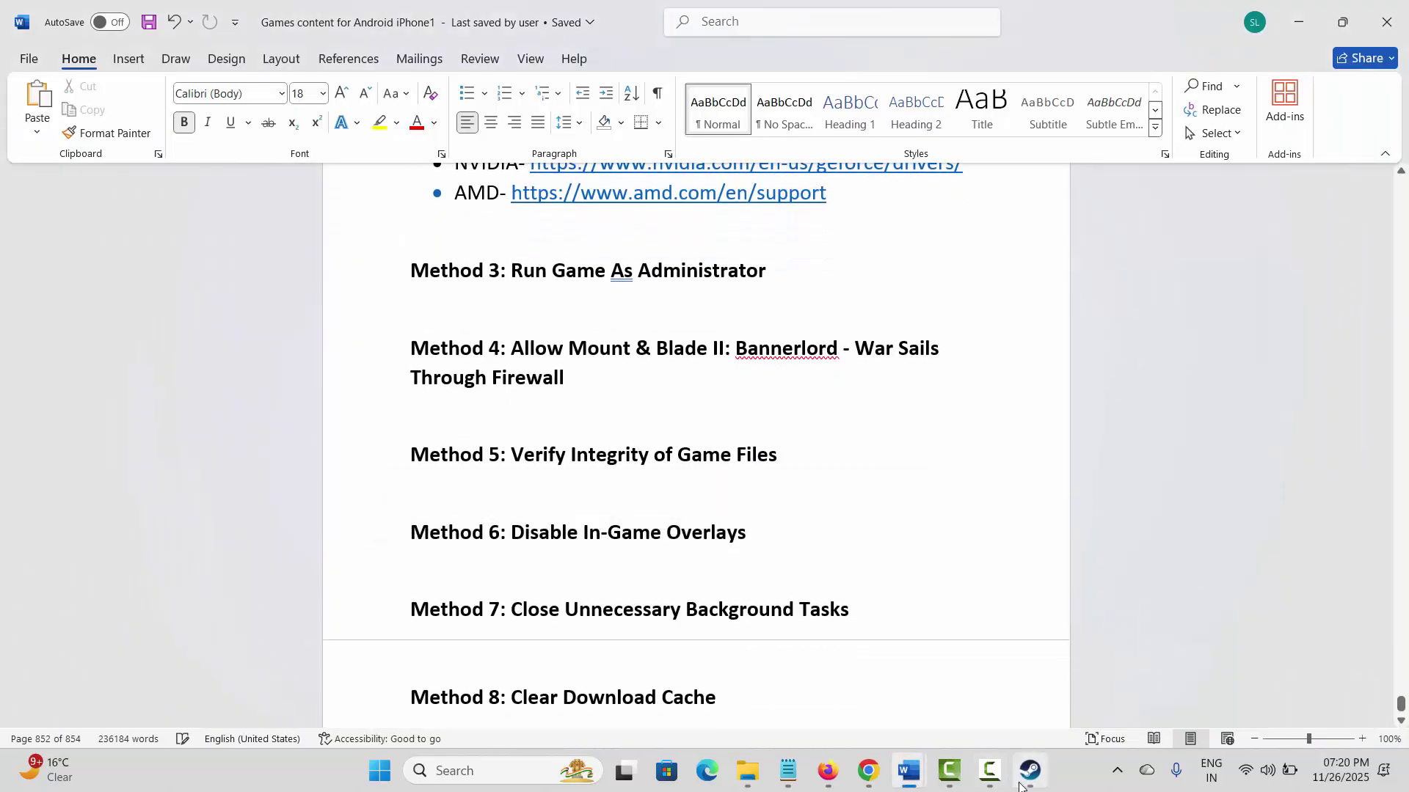
- Switch to Steam, try to disable the Steam Overlay while in-game in the In Game settings, and close the settings
{"action": "key", "text": "alt+Tab"}
{"action": "left_click", "coordinate": [47, 17]}
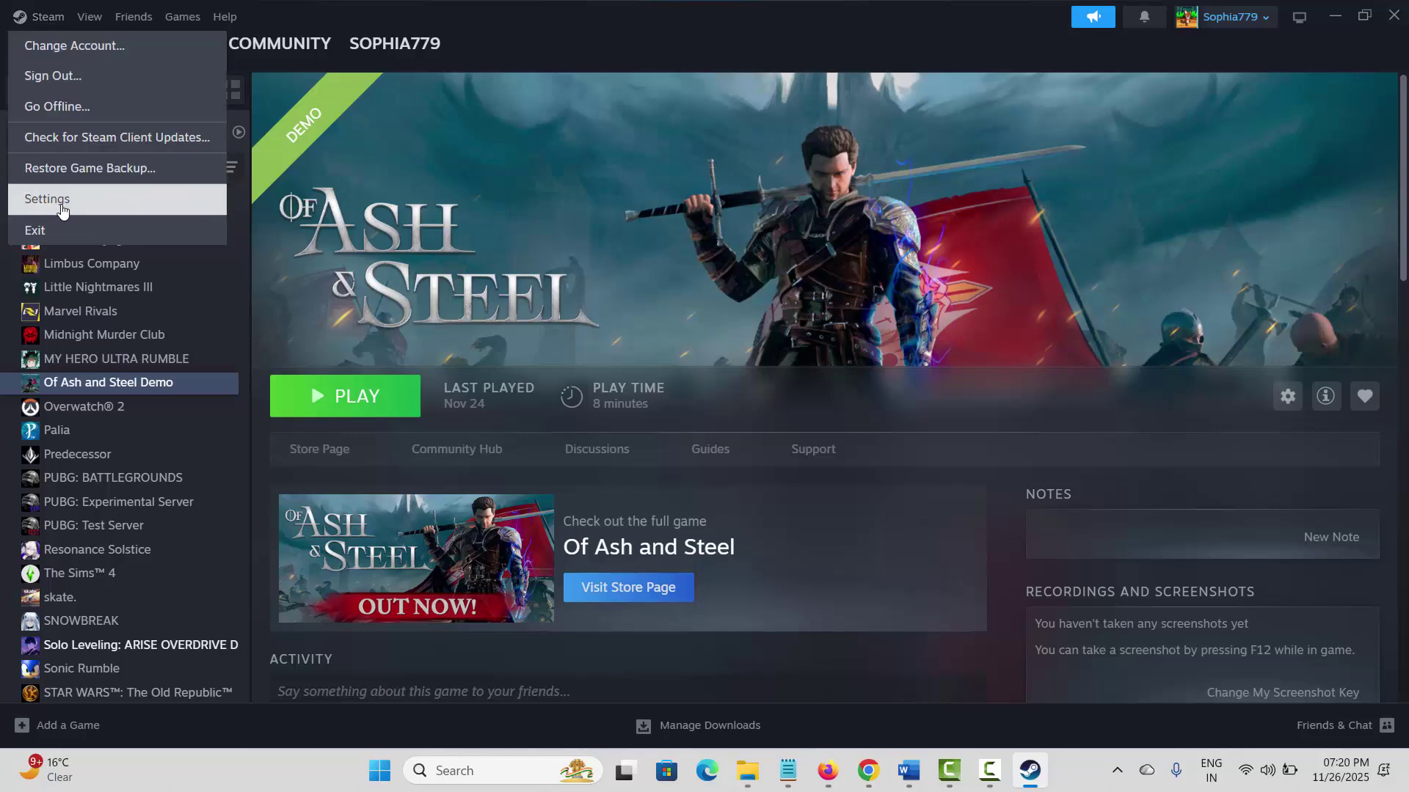
{"action": "left_click", "coordinate": [59, 204]}
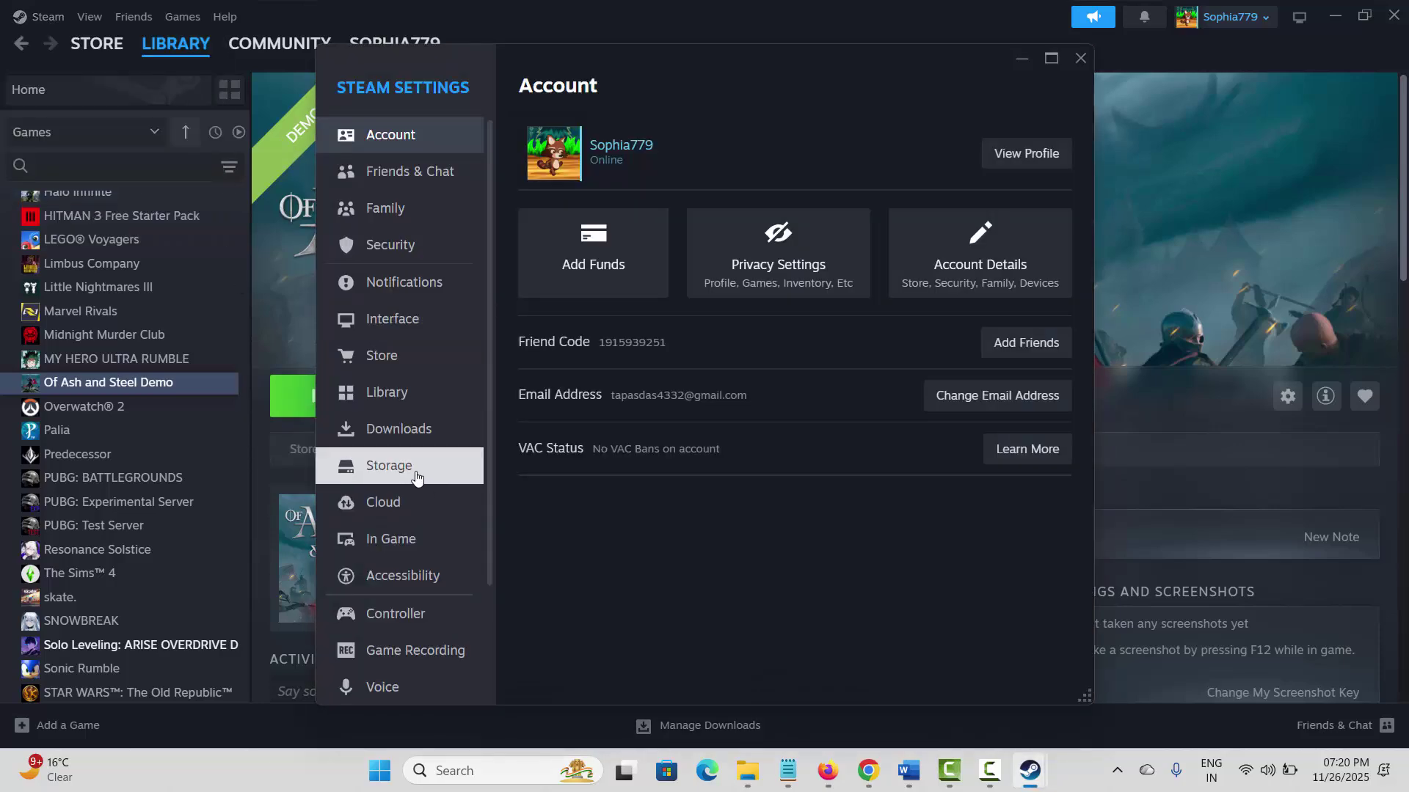
{"action": "left_click", "coordinate": [411, 549]}
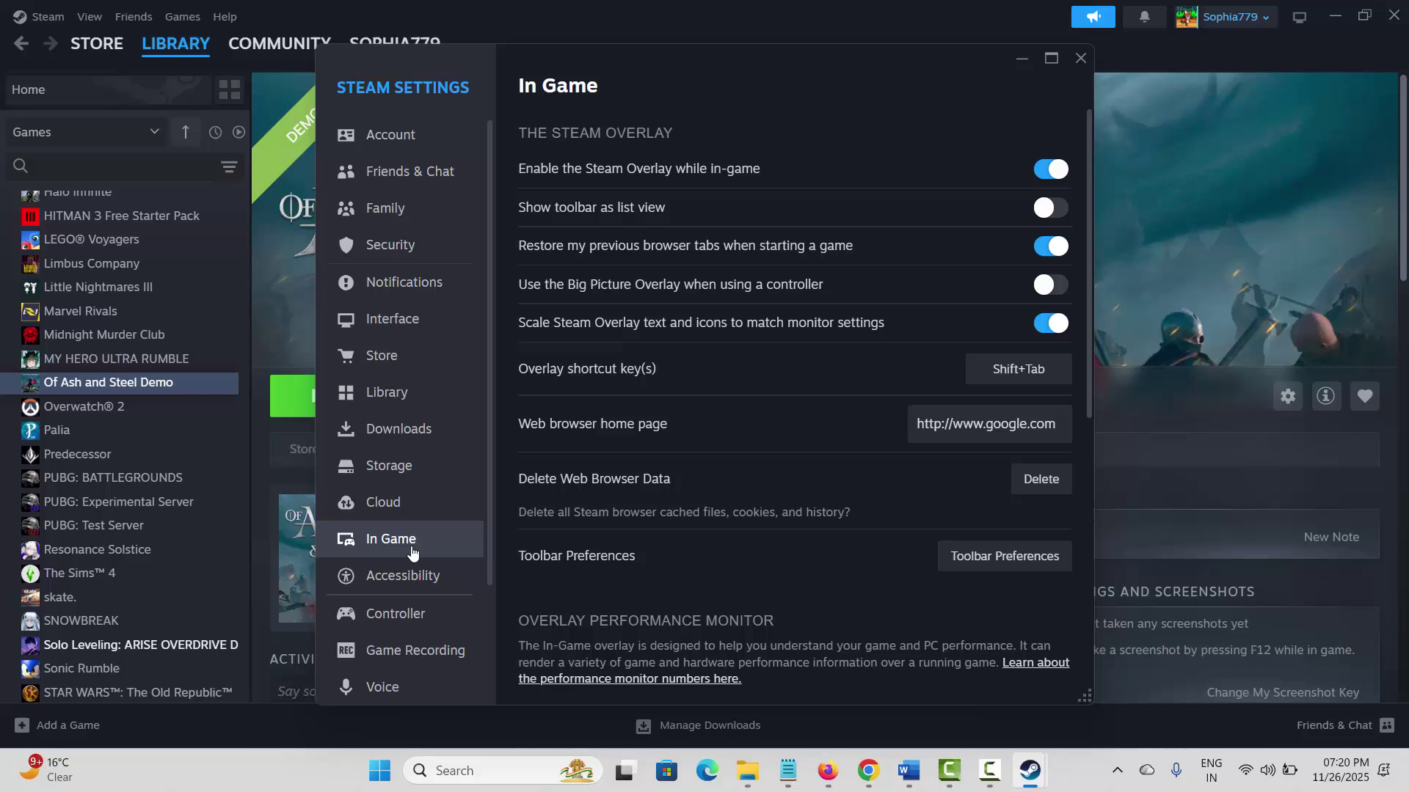
{"action": "left_click", "coordinate": [1046, 175]}
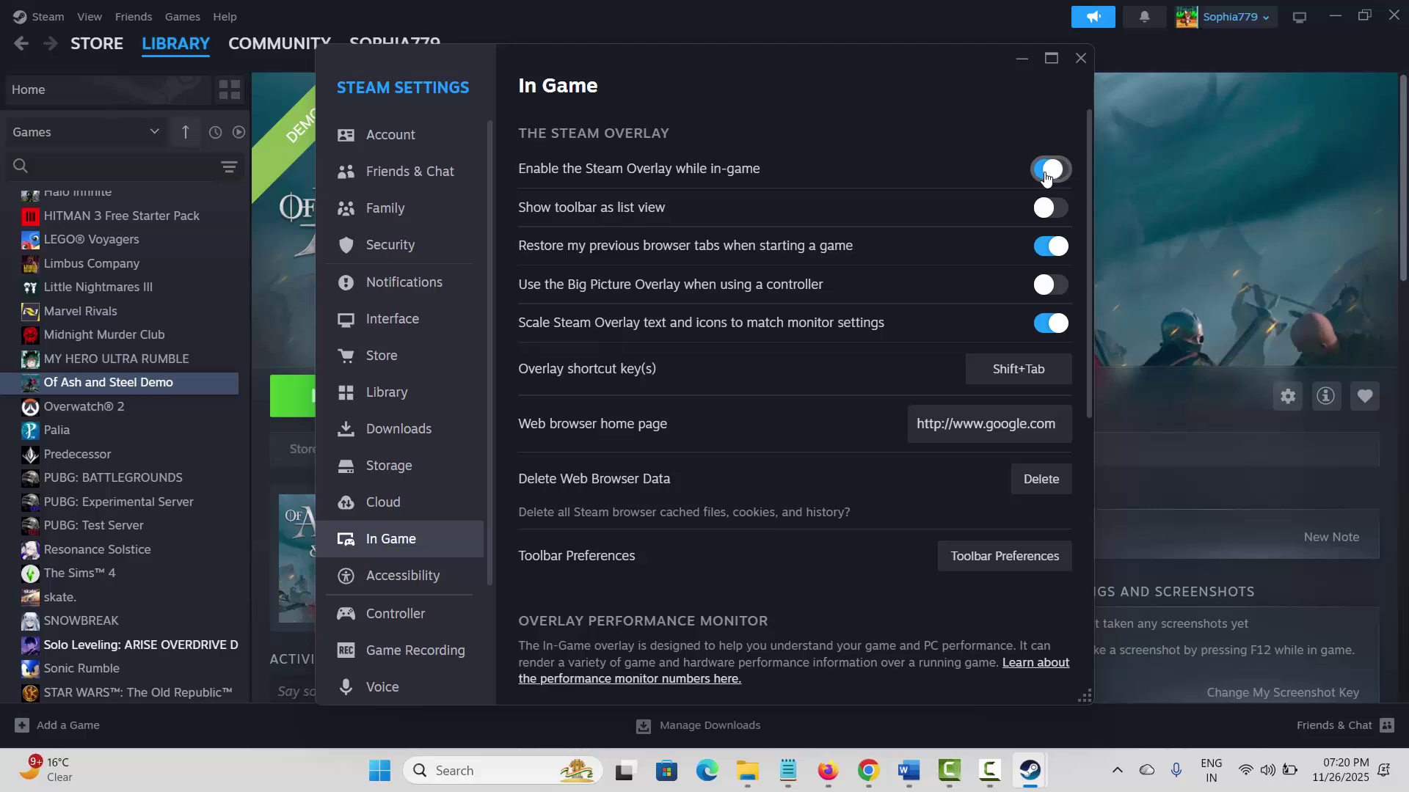
{"action": "left_click", "coordinate": [1079, 61]}
- Switch to the Word document, highlight the heading "Method 7: Close Unnecessary Background Tasks" and deselect it
{"action": "left_click", "coordinate": [908, 771]}
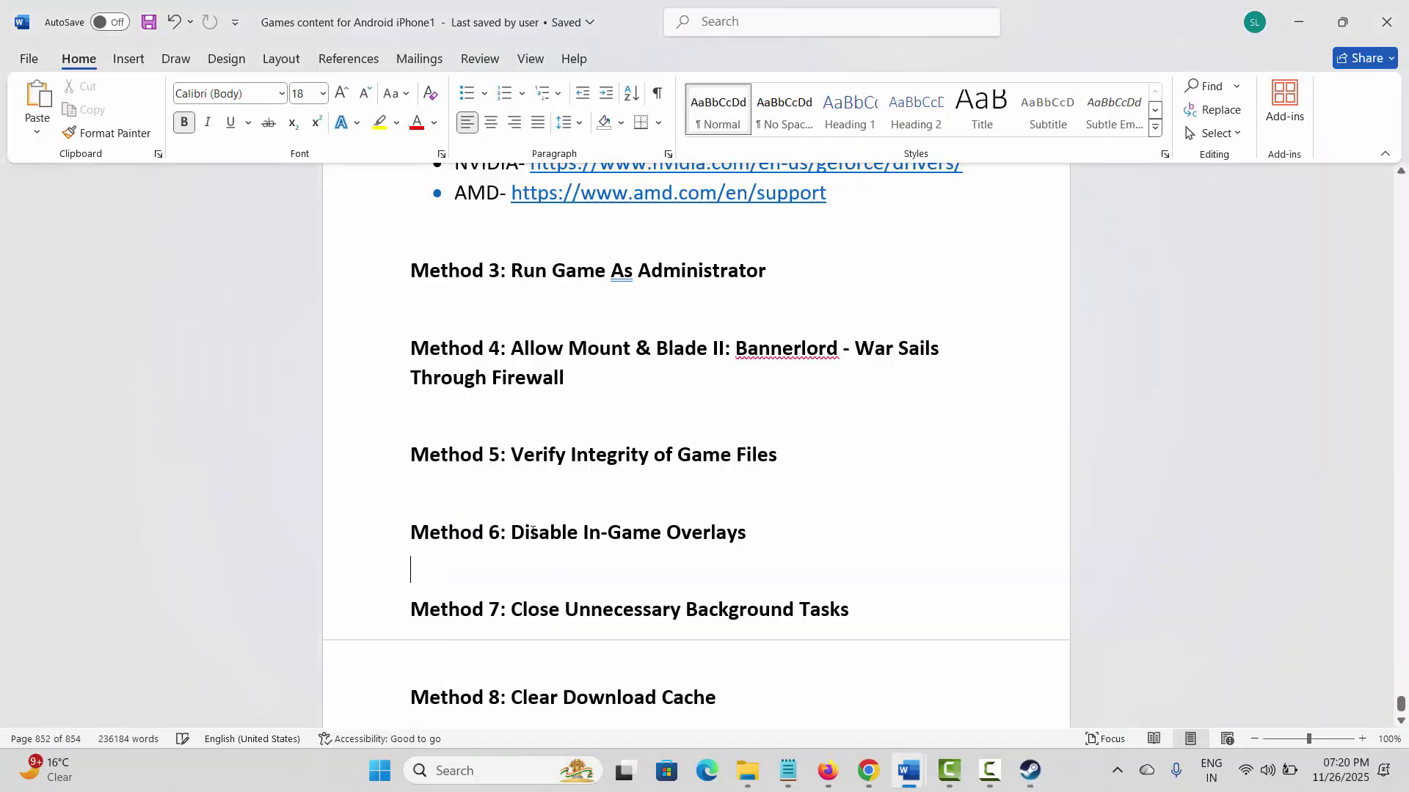
{"action": "scroll", "coordinate": [390, 540], "scroll_direction": "down", "scroll_amount": 2}
{"action": "left_click", "coordinate": [390, 541]}
{"action": "left_click", "coordinate": [478, 559]}
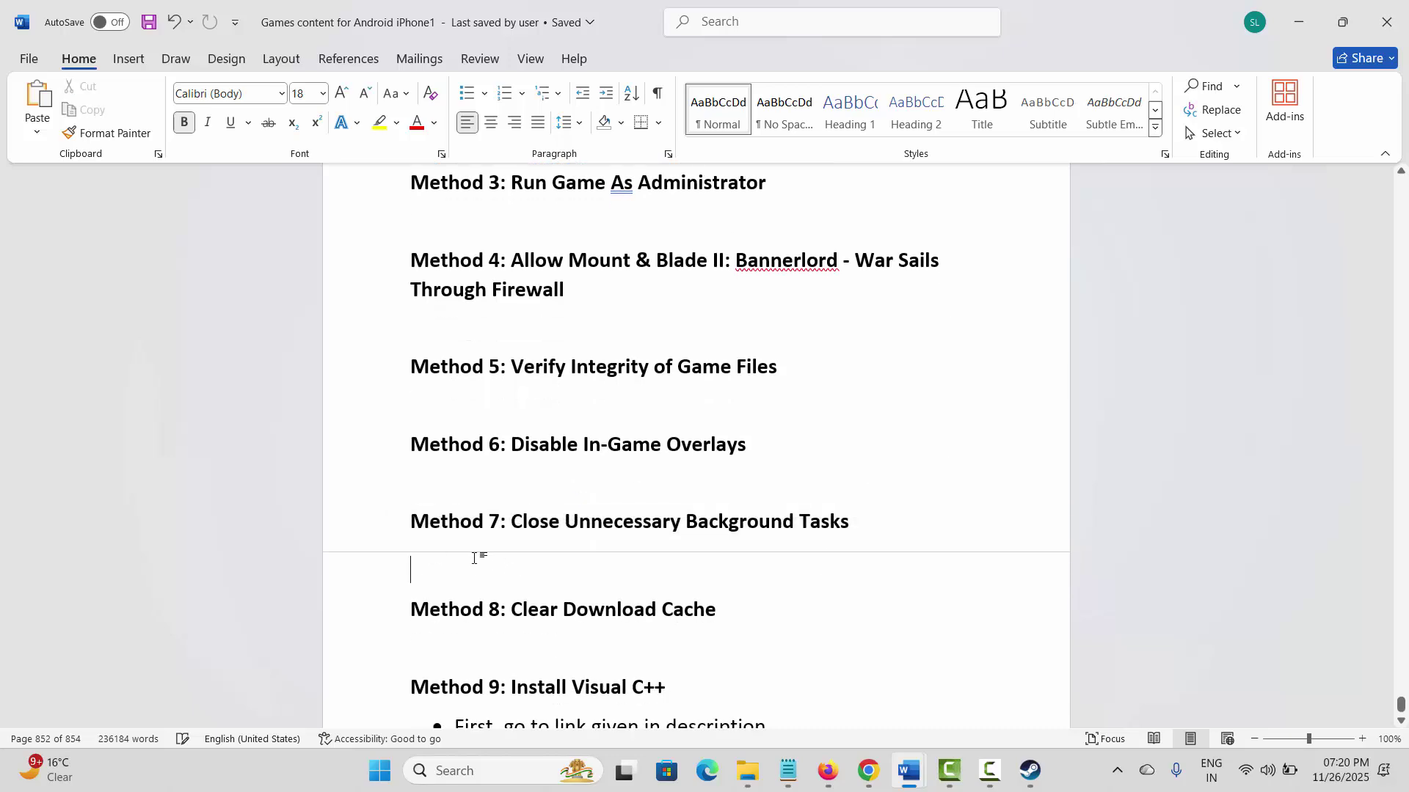
- End the EA background process in Task Manager, close Task Manager and return to the Word document's list of methods
{"action": "left_click", "coordinate": [452, 780]}
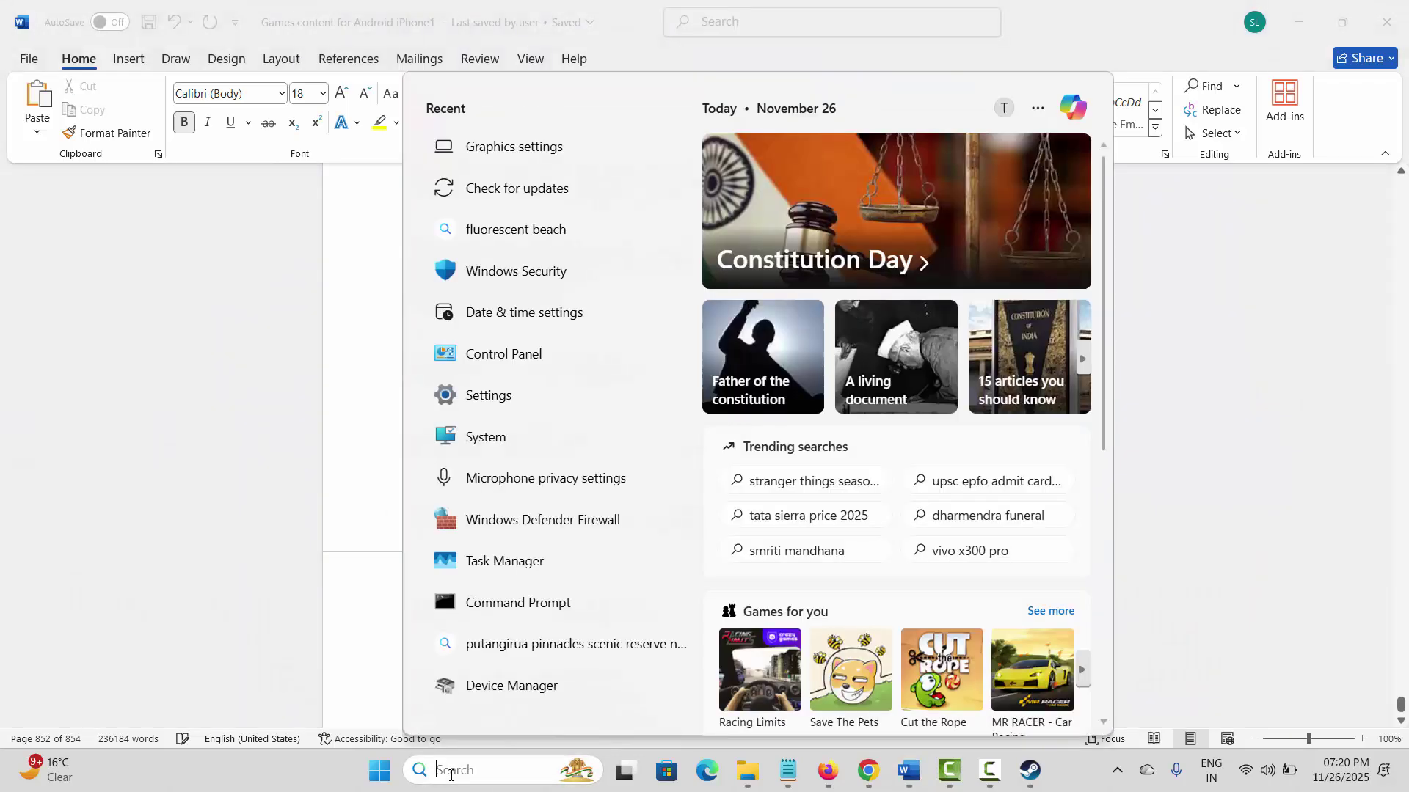
{"action": "left_click", "coordinate": [501, 562]}
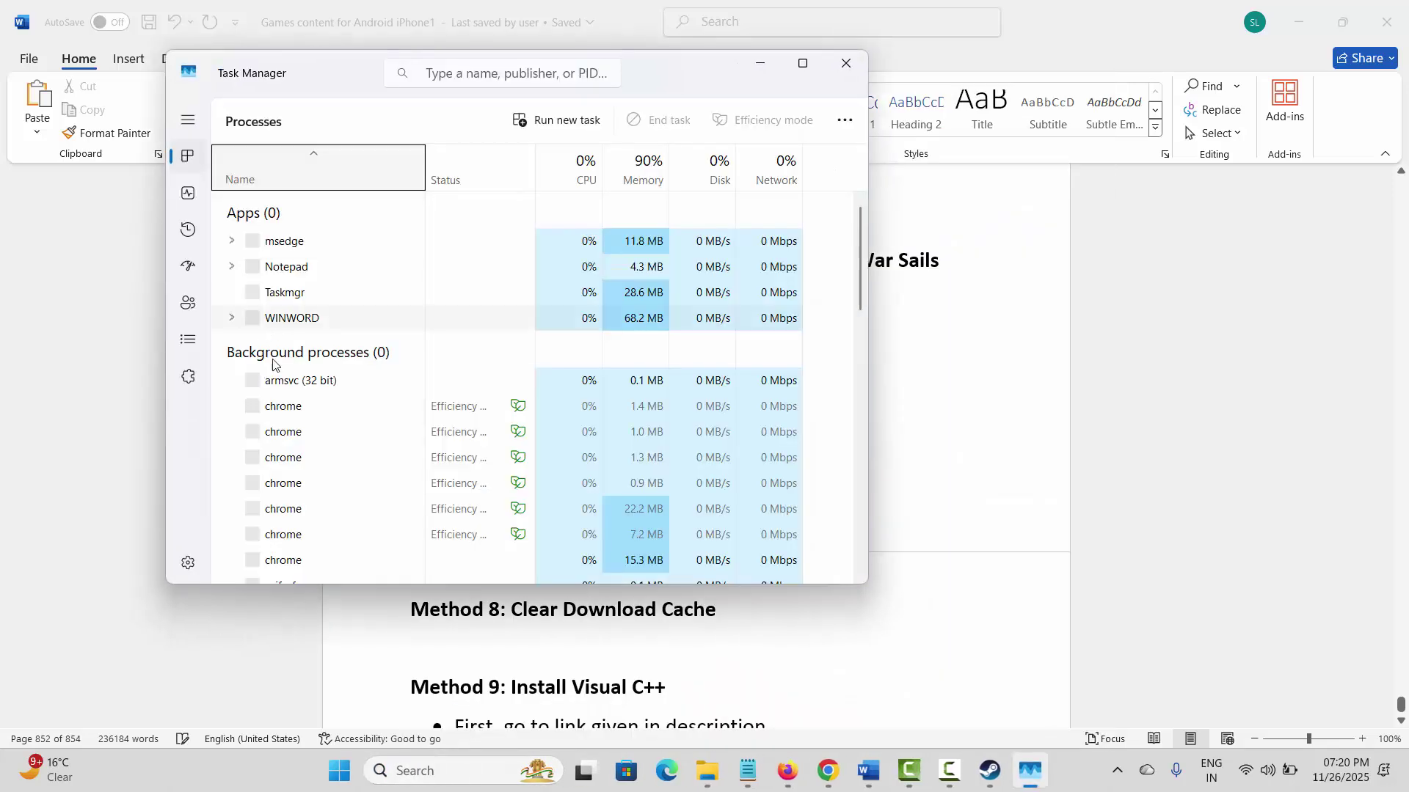
{"action": "scroll", "coordinate": [303, 456], "scroll_direction": "down", "scroll_amount": 3}
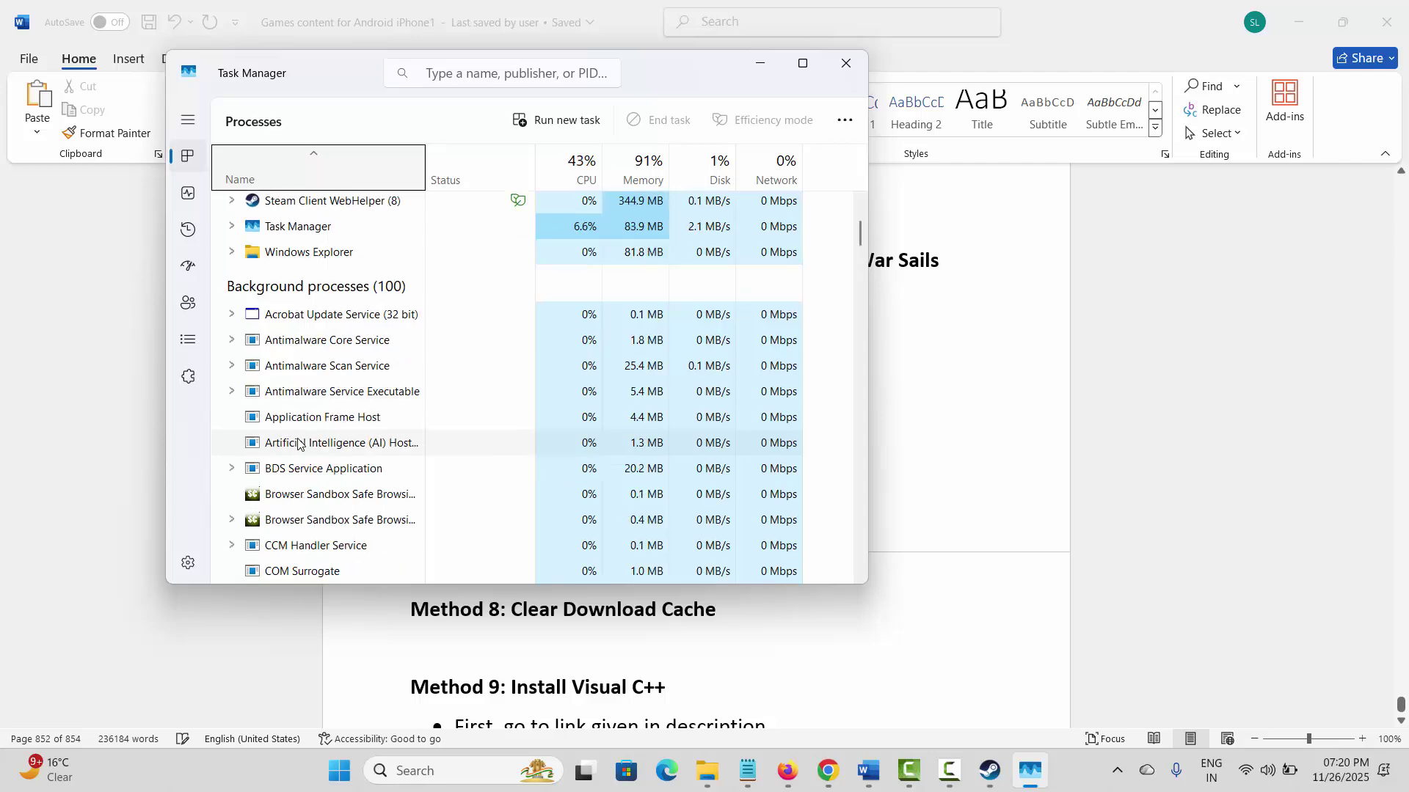
{"action": "scroll", "coordinate": [298, 443], "scroll_direction": "down", "scroll_amount": 4}
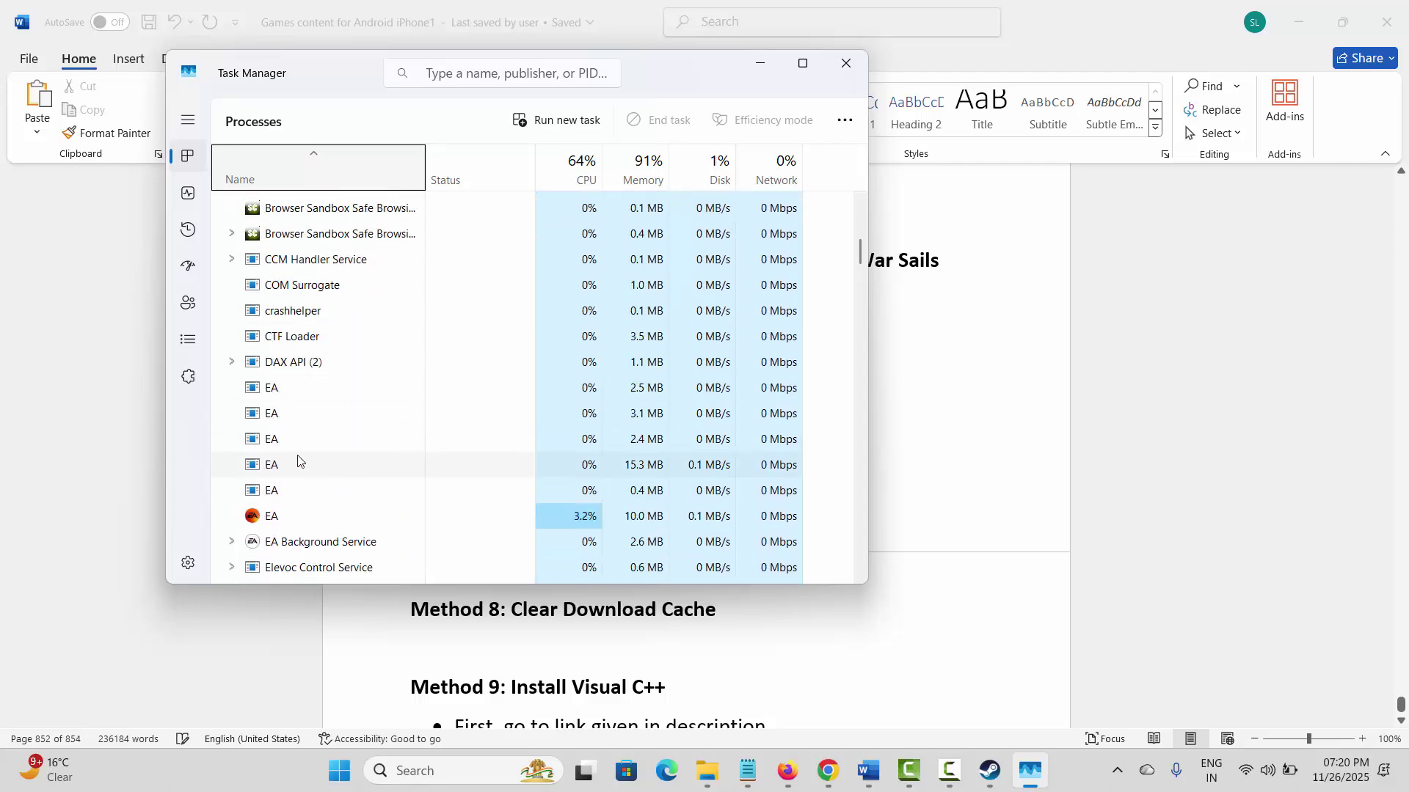
{"action": "scroll", "coordinate": [298, 461], "scroll_direction": "down", "scroll_amount": 1}
{"action": "right_click", "coordinate": [263, 455]}
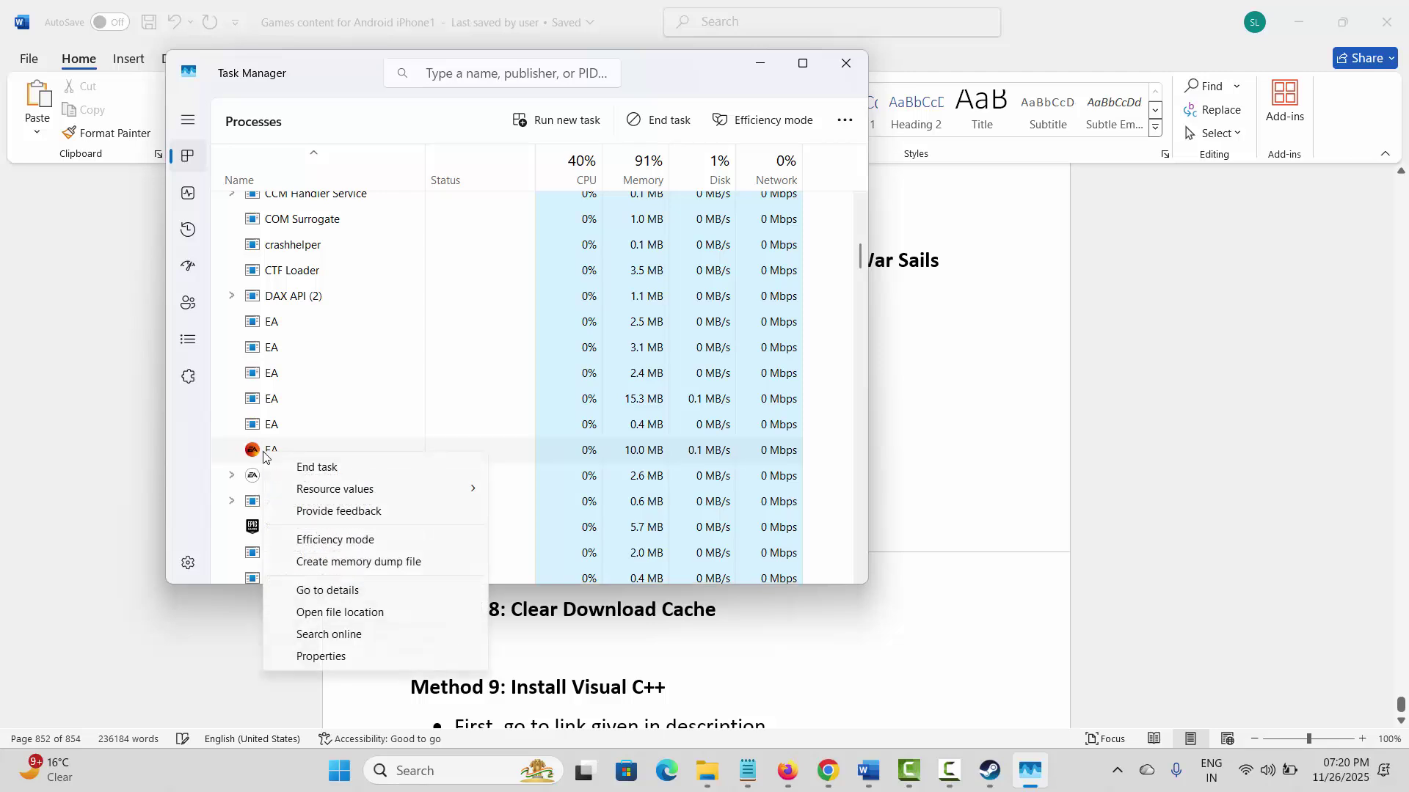
{"action": "left_click", "coordinate": [308, 467]}
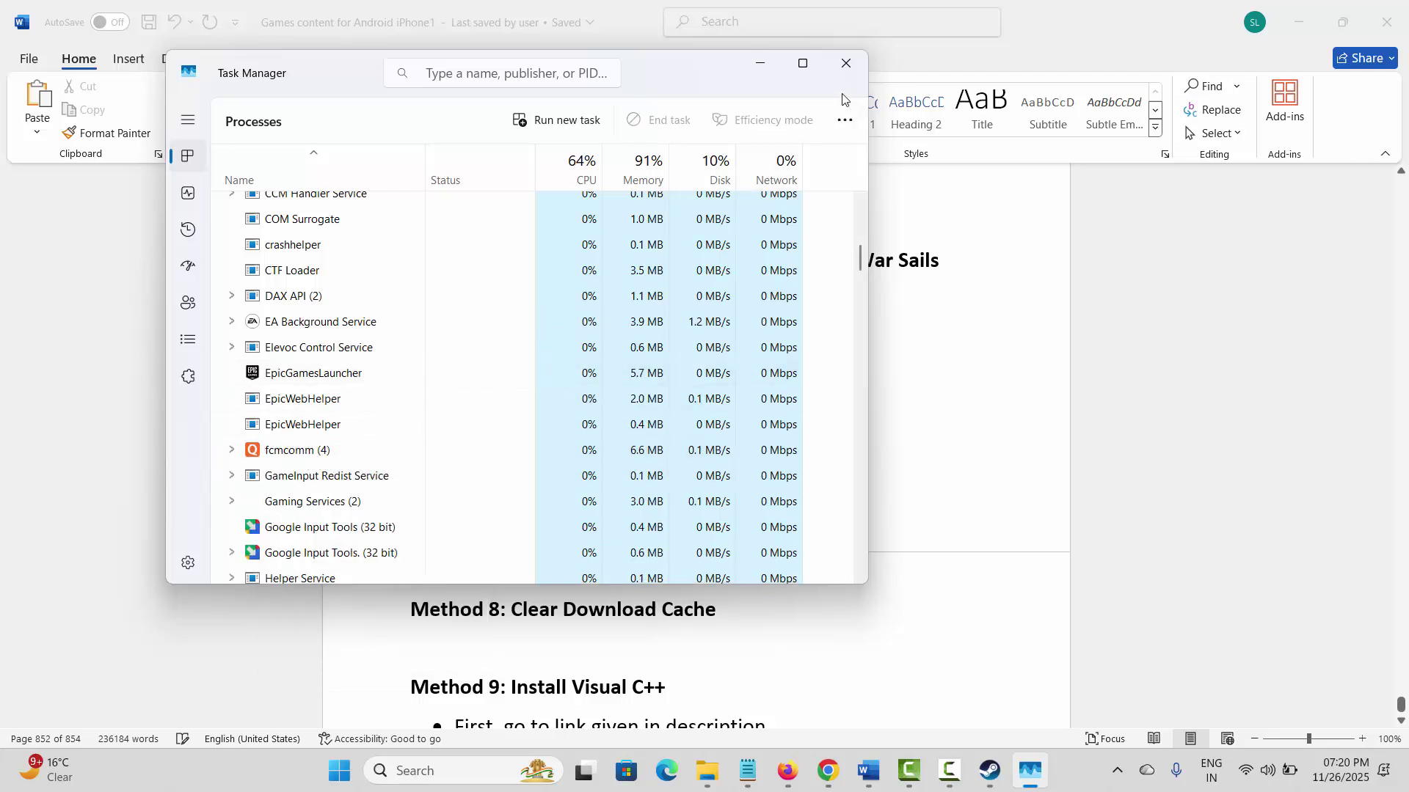
{"action": "left_click", "coordinate": [845, 63]}
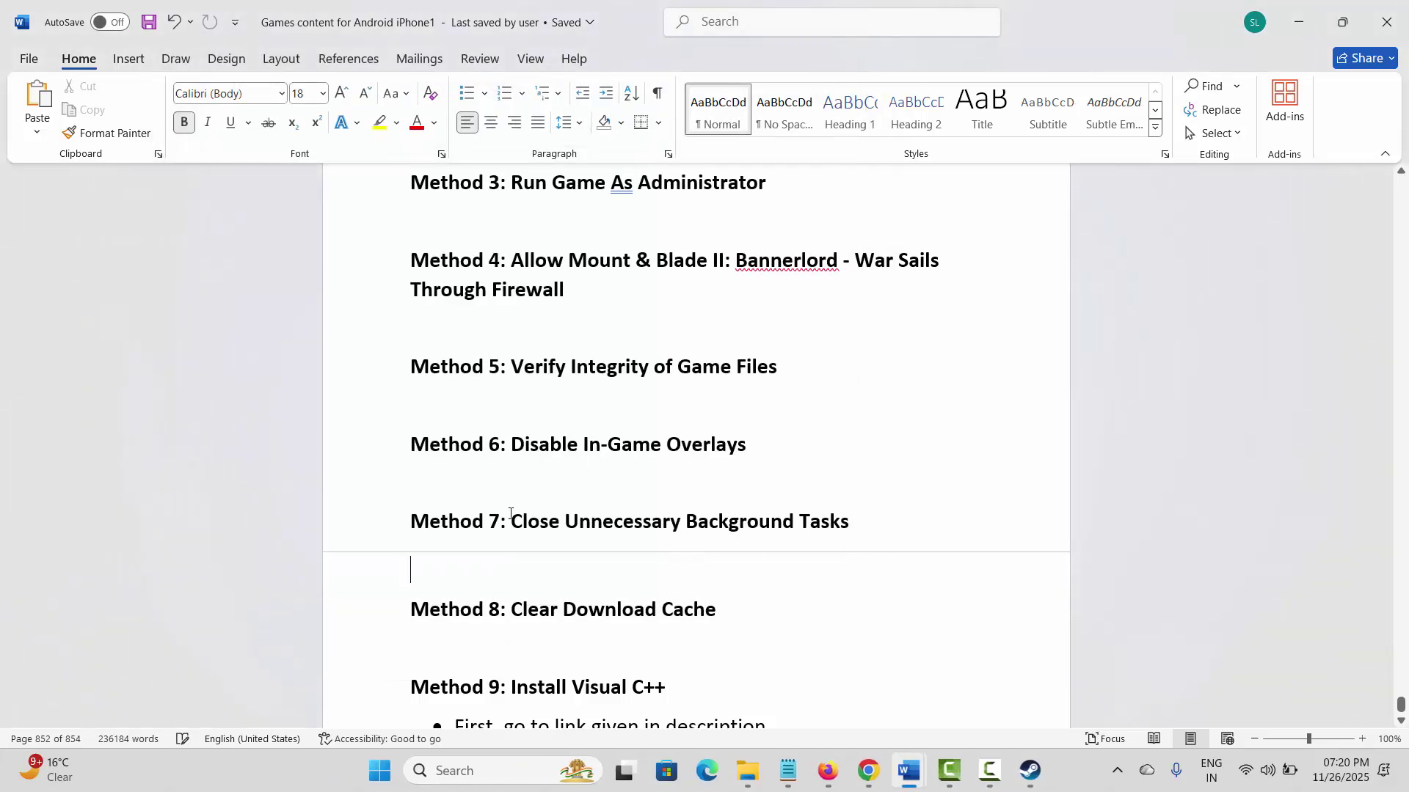
{"action": "scroll", "coordinate": [501, 514], "scroll_direction": "down", "scroll_amount": 1}
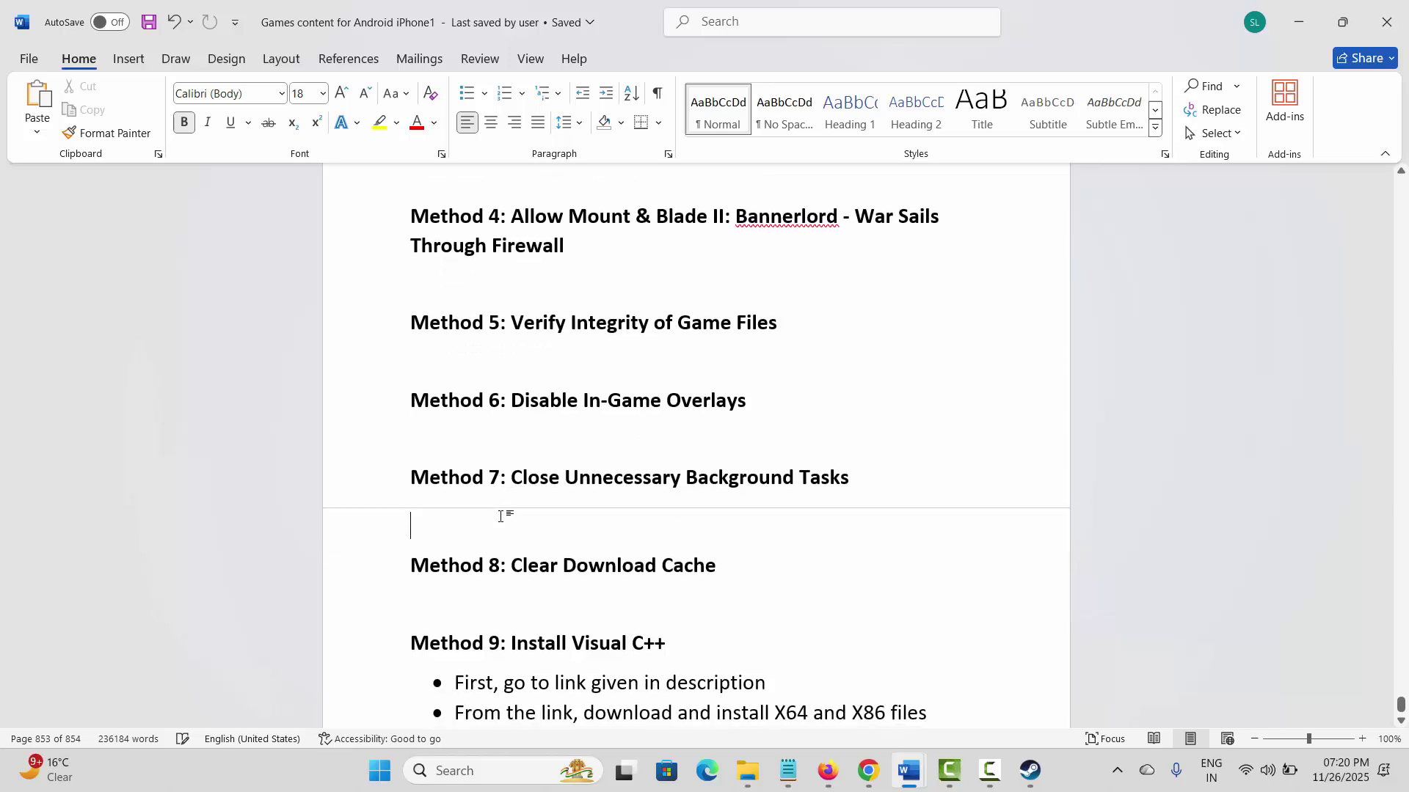
- Highlight the heading "Method 8: Clear Download Cache", deselect it and switch to Steam
{"action": "left_click", "coordinate": [367, 566]}
{"action": "left_click", "coordinate": [827, 646]}
{"action": "left_click", "coordinate": [1030, 771]}
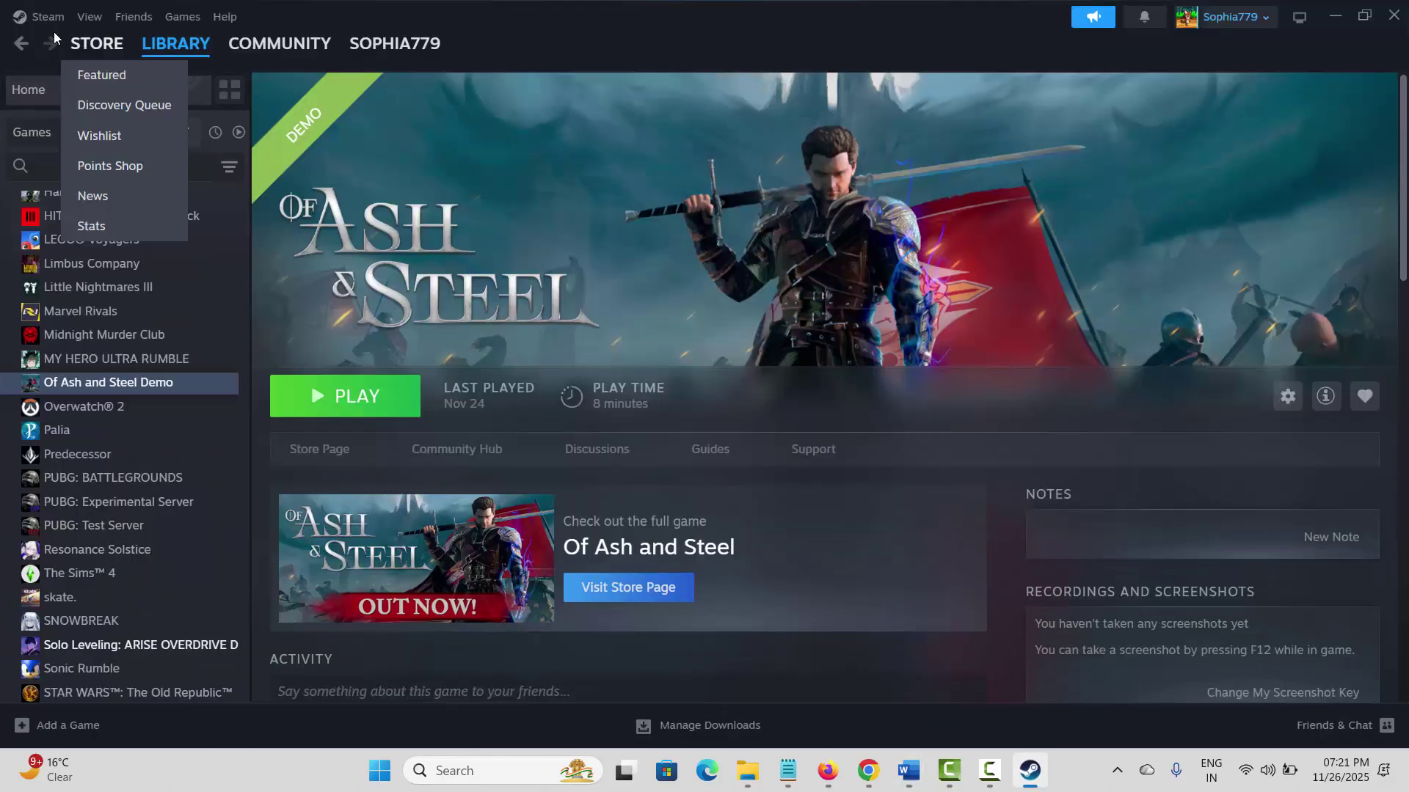
- Try to clear the download cache in Steam's Downloads settings, dismiss the confirmation and close the settings
{"action": "left_click", "coordinate": [42, 18]}
{"action": "left_click", "coordinate": [118, 198]}
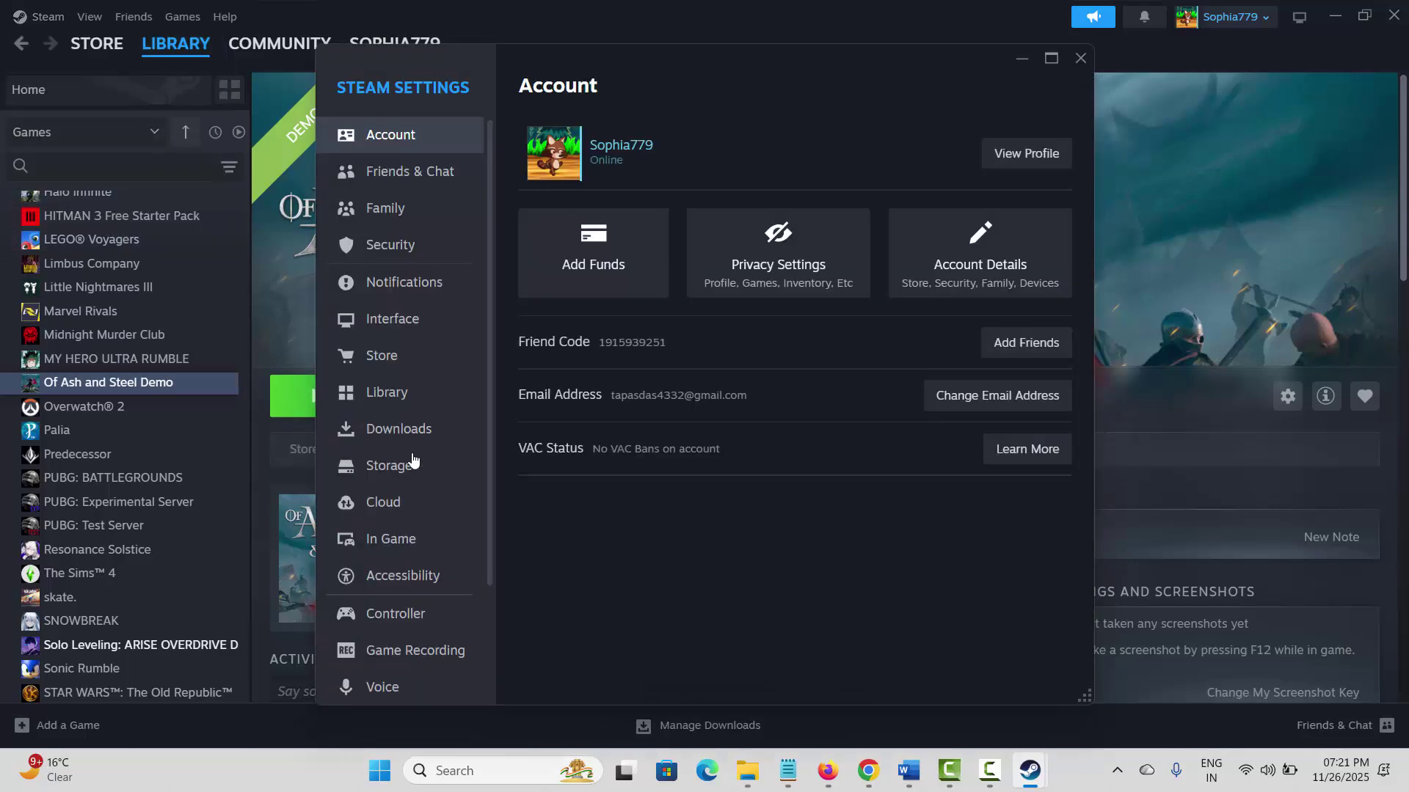
{"action": "left_click", "coordinate": [410, 435]}
{"action": "scroll", "coordinate": [918, 484], "scroll_direction": "down", "scroll_amount": 3}
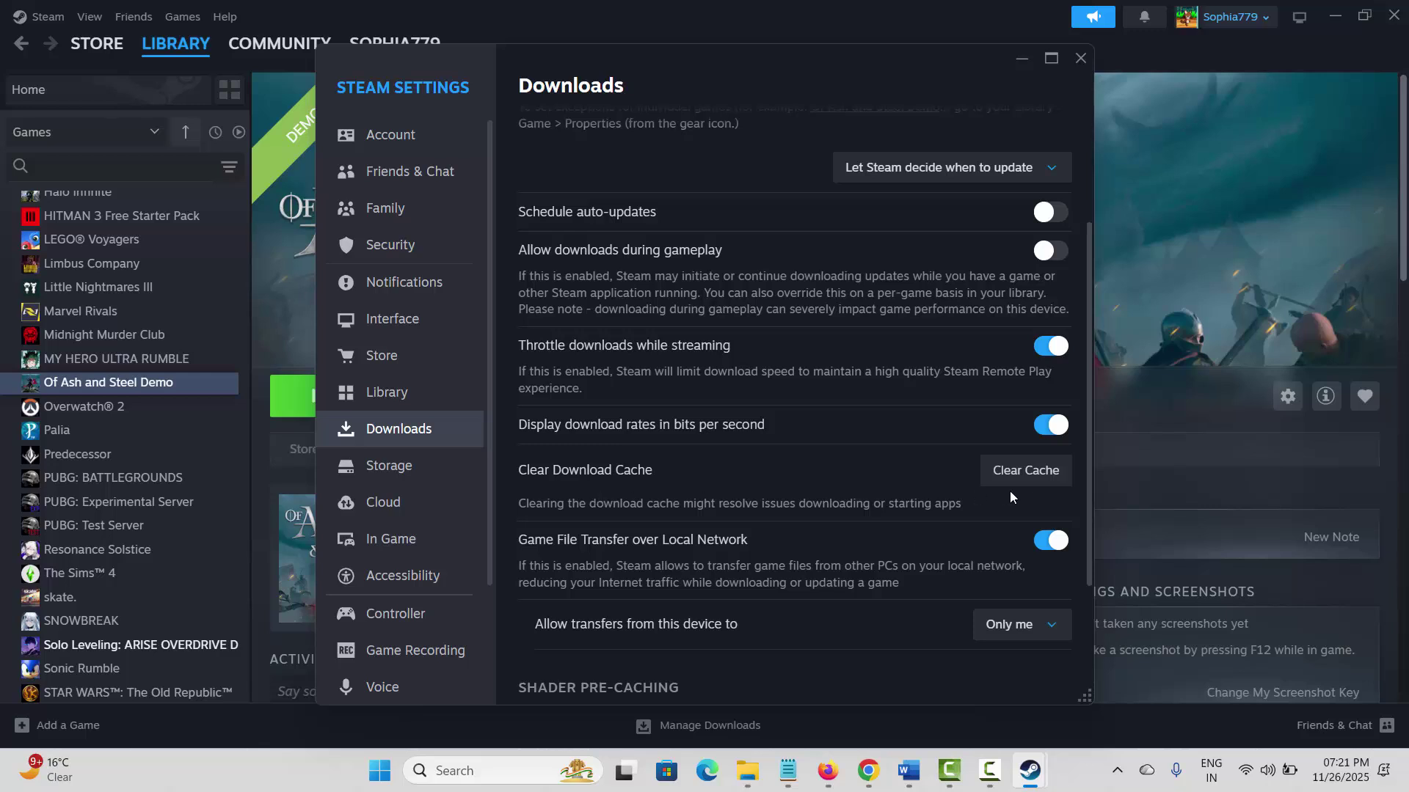
{"action": "left_click", "coordinate": [1027, 471]}
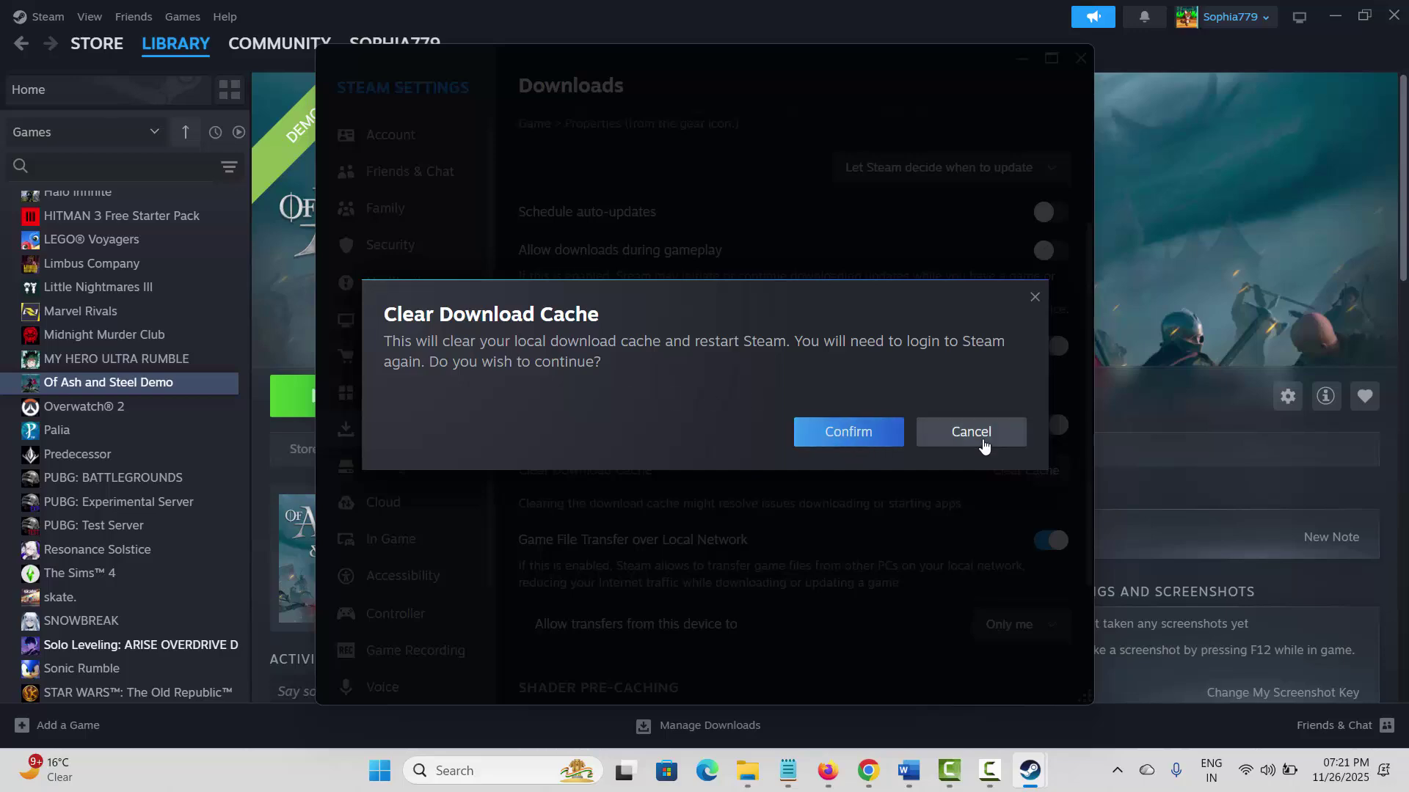
{"action": "left_click", "coordinate": [1036, 297]}
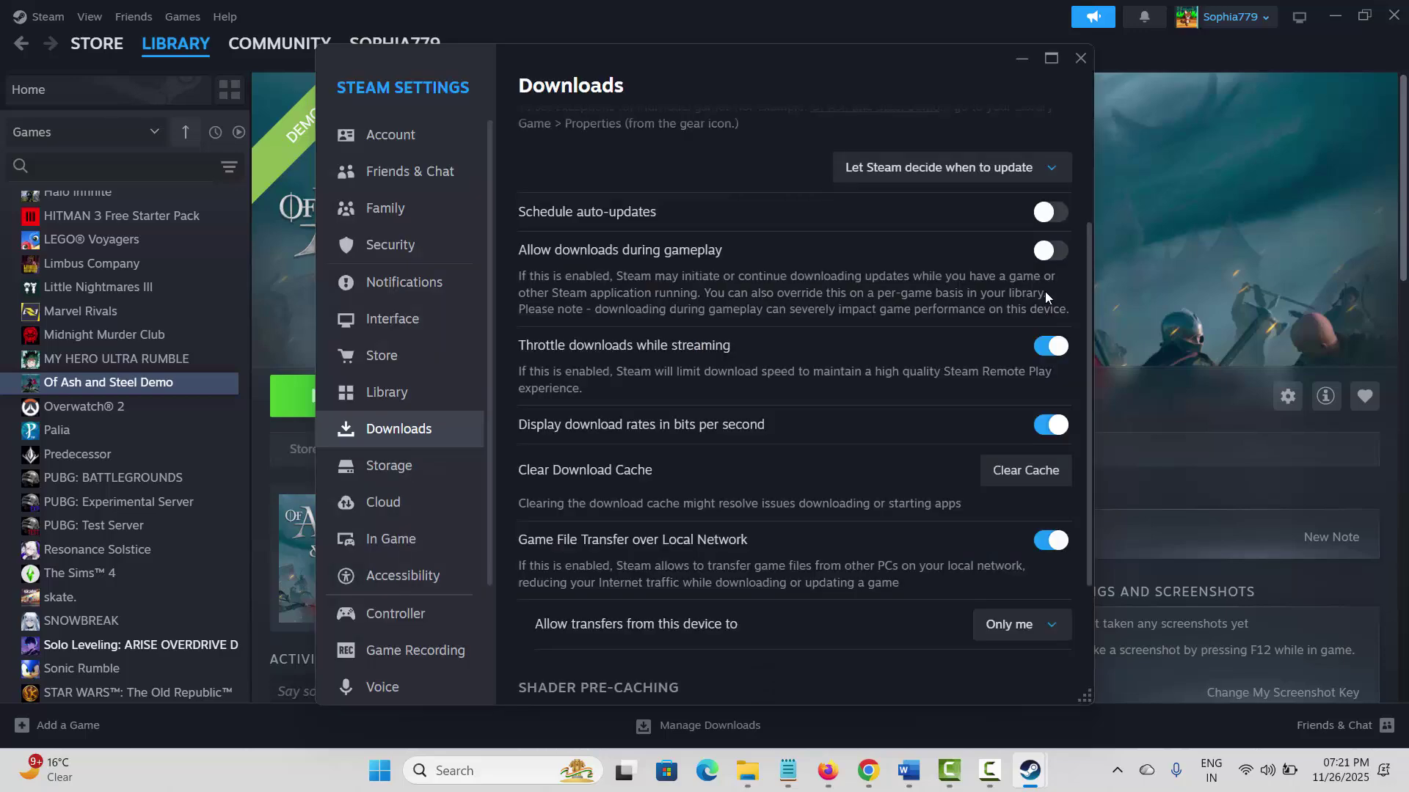
{"action": "left_click", "coordinate": [1080, 58]}
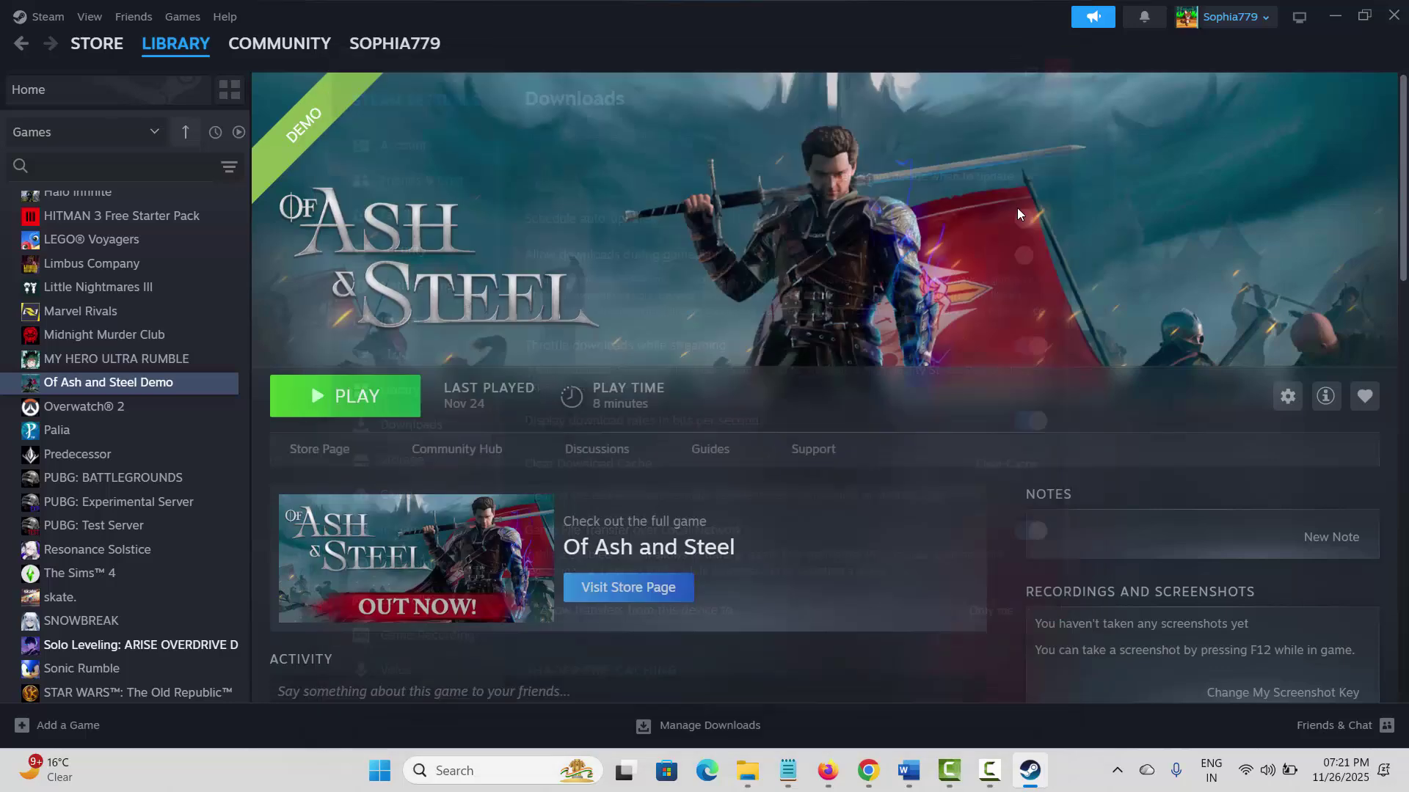
- Switch to the Word document, highlight the heading "Method 9: Install Visual C++" and deselect it
{"action": "left_click", "coordinate": [1027, 769]}
{"action": "scroll", "coordinate": [440, 575], "scroll_direction": "down", "scroll_amount": 2}
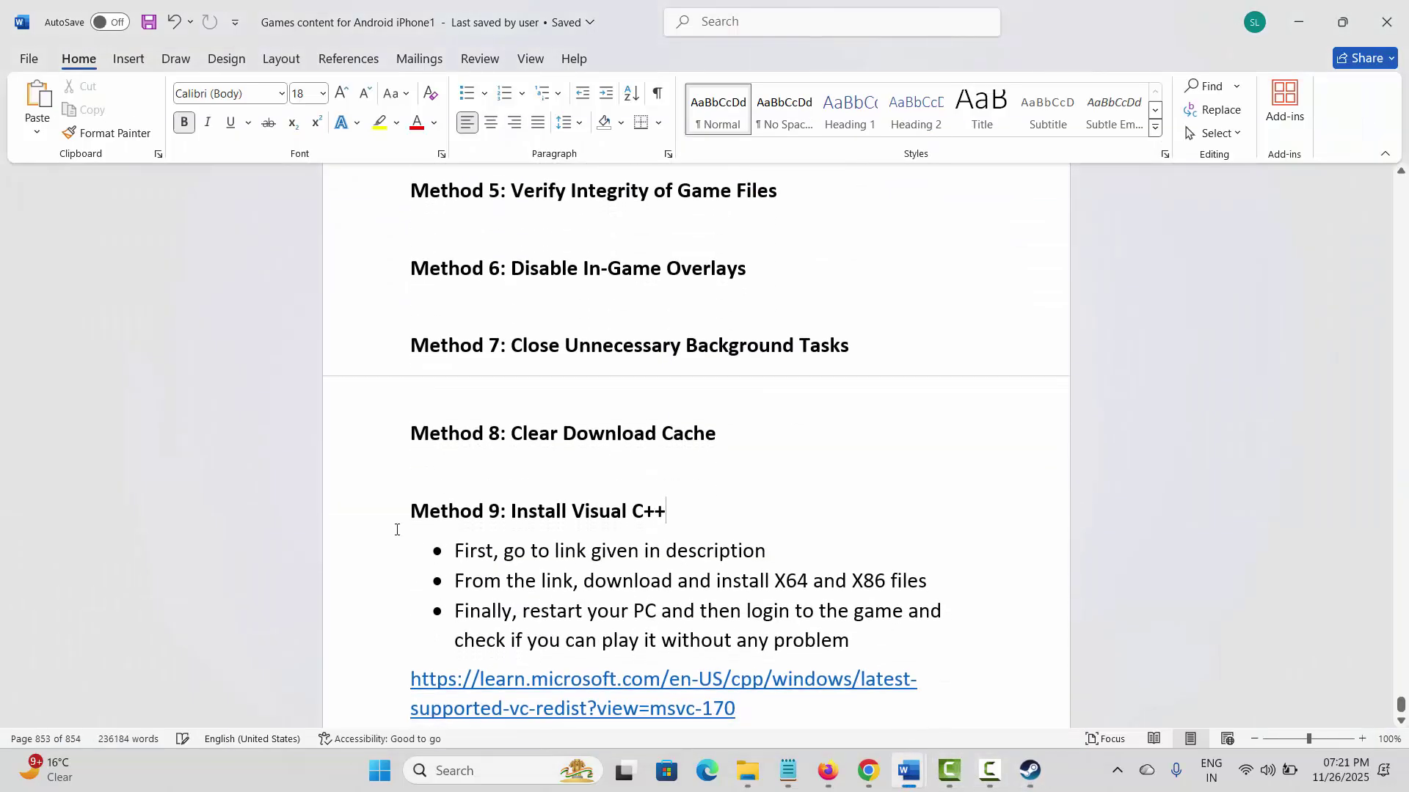
{"action": "left_click", "coordinate": [399, 522]}
{"action": "left_click", "coordinate": [542, 609]}
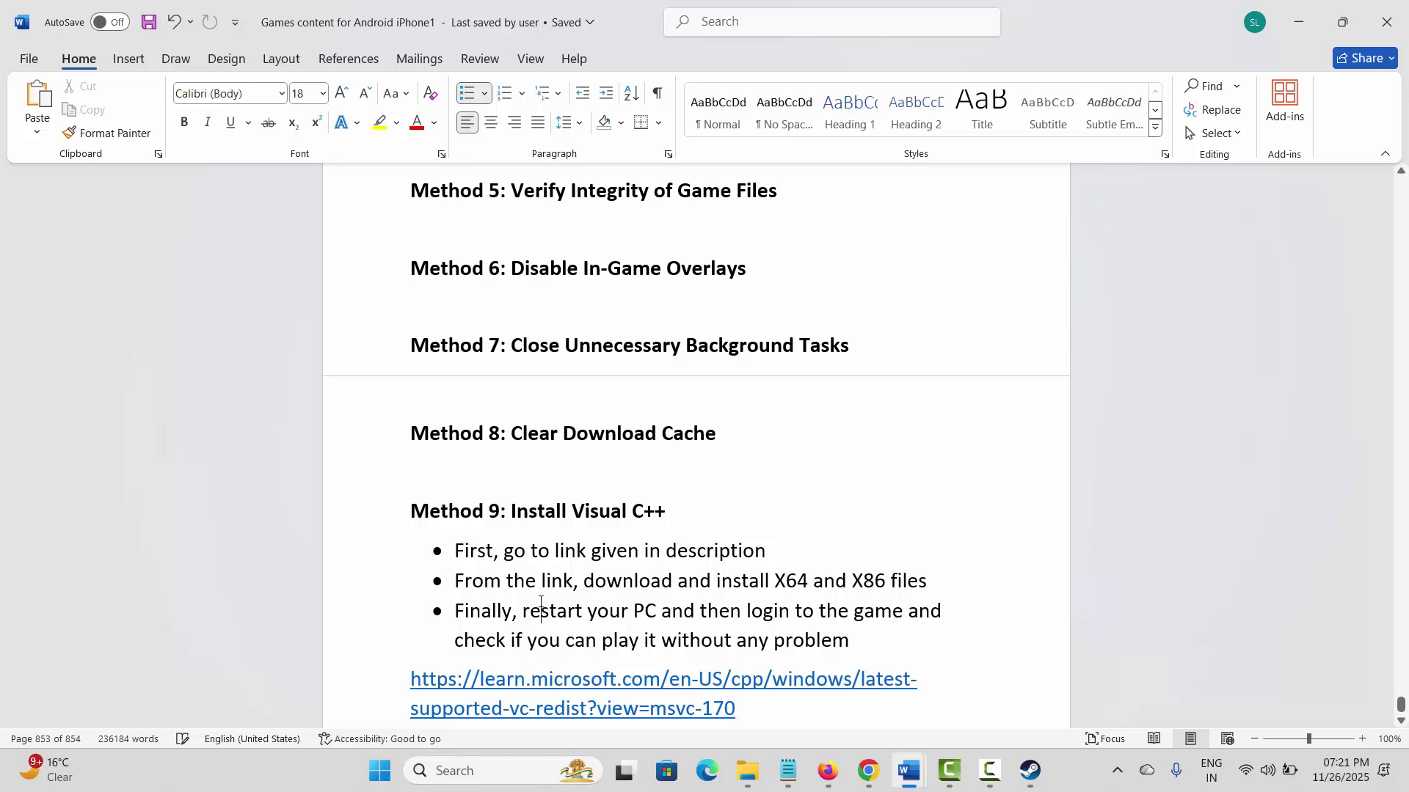
- Copy the Microsoft Visual C++ redistributable link below the Method 9 instructions
{"action": "scroll", "coordinate": [541, 609], "scroll_direction": "down", "scroll_amount": 1}
{"action": "left_click_drag", "start_coordinate": [415, 634], "coordinate": [744, 664]}
{"action": "right_click", "coordinate": [649, 655]}
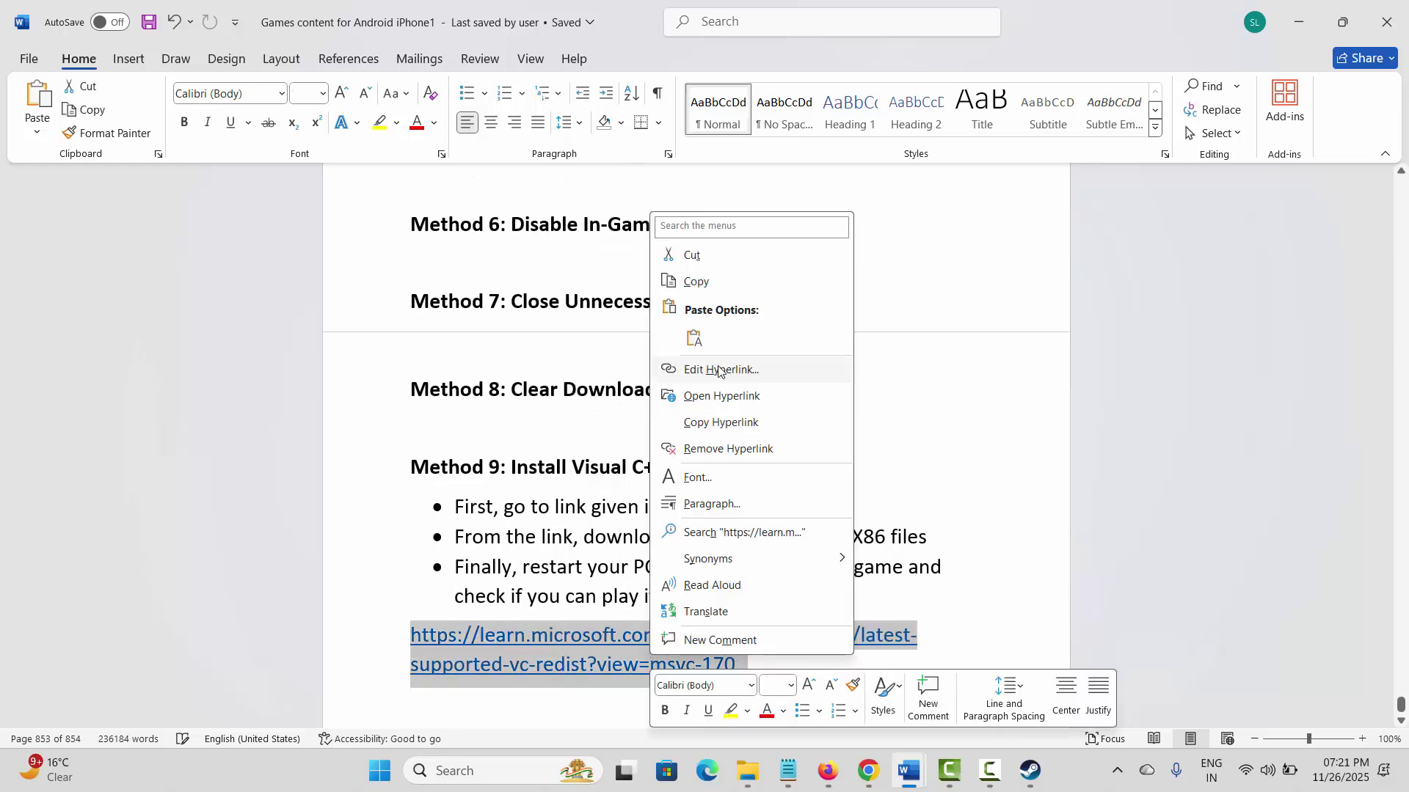
{"action": "left_click", "coordinate": [697, 283]}
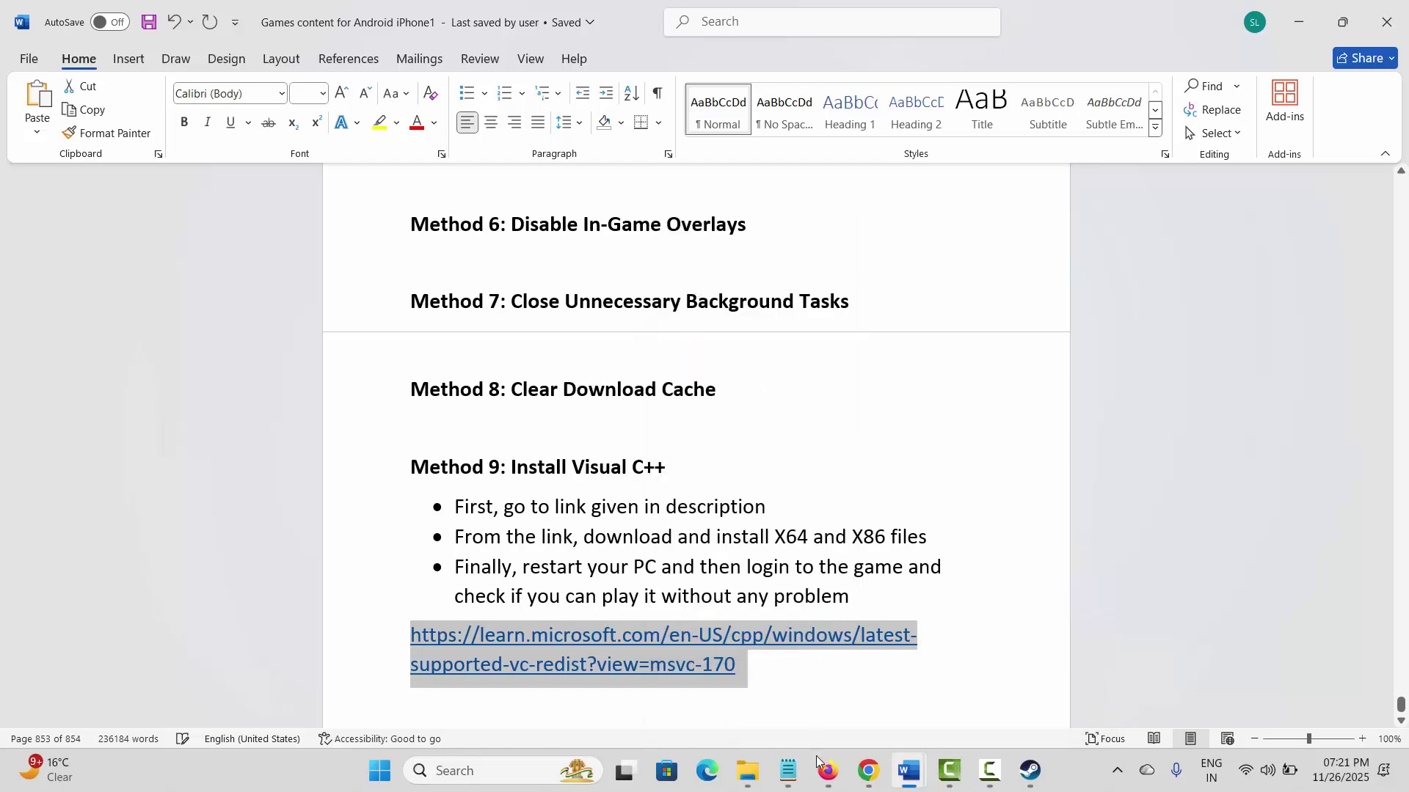
- Switch to Chrome, download the X86 Visual C++ v14 Redistributable from the Microsoft page, repair the installation and close the installer
{"action": "left_click", "coordinate": [866, 774]}
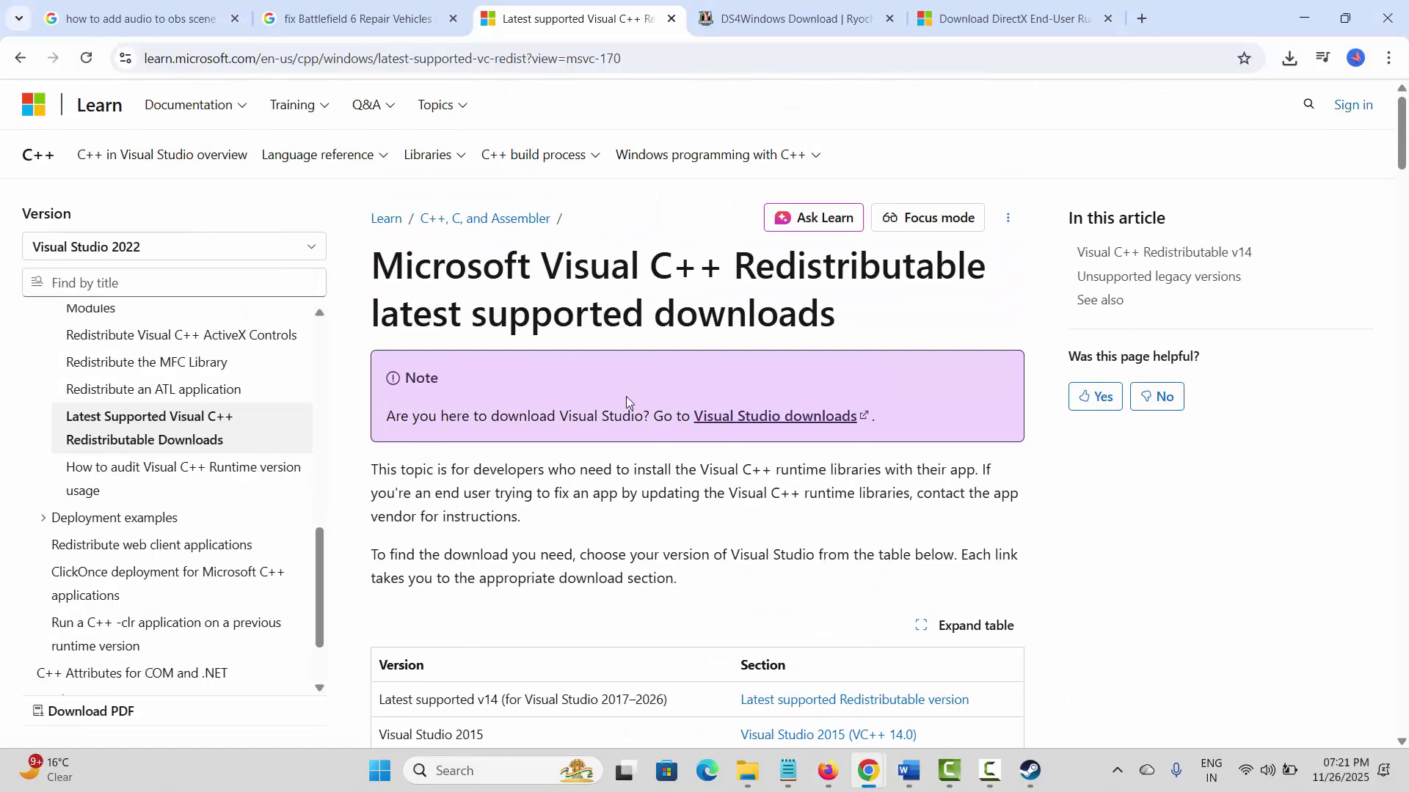
{"action": "scroll", "coordinate": [628, 402], "scroll_direction": "down", "scroll_amount": 15}
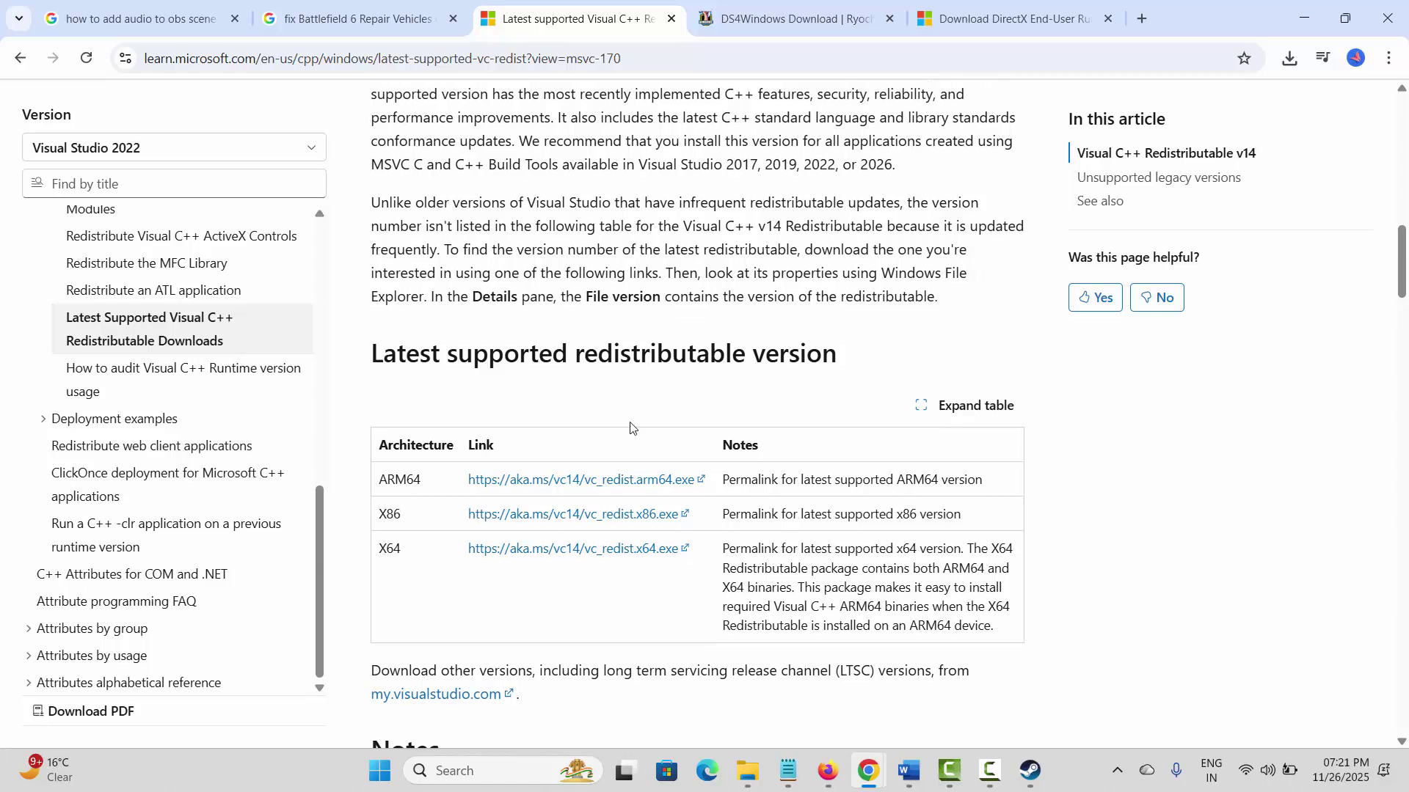
{"action": "left_click", "coordinate": [610, 517]}
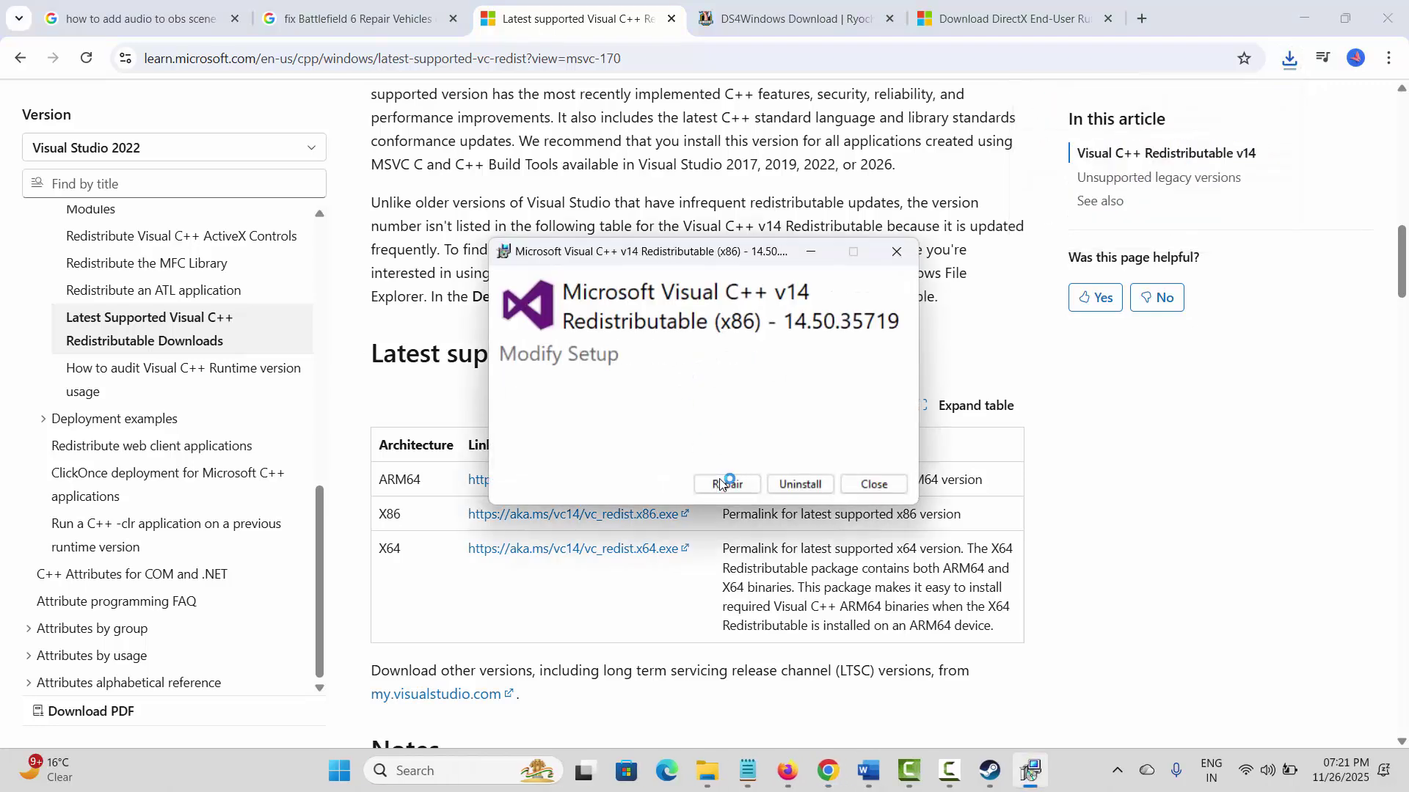
{"action": "left_click", "coordinate": [737, 480]}
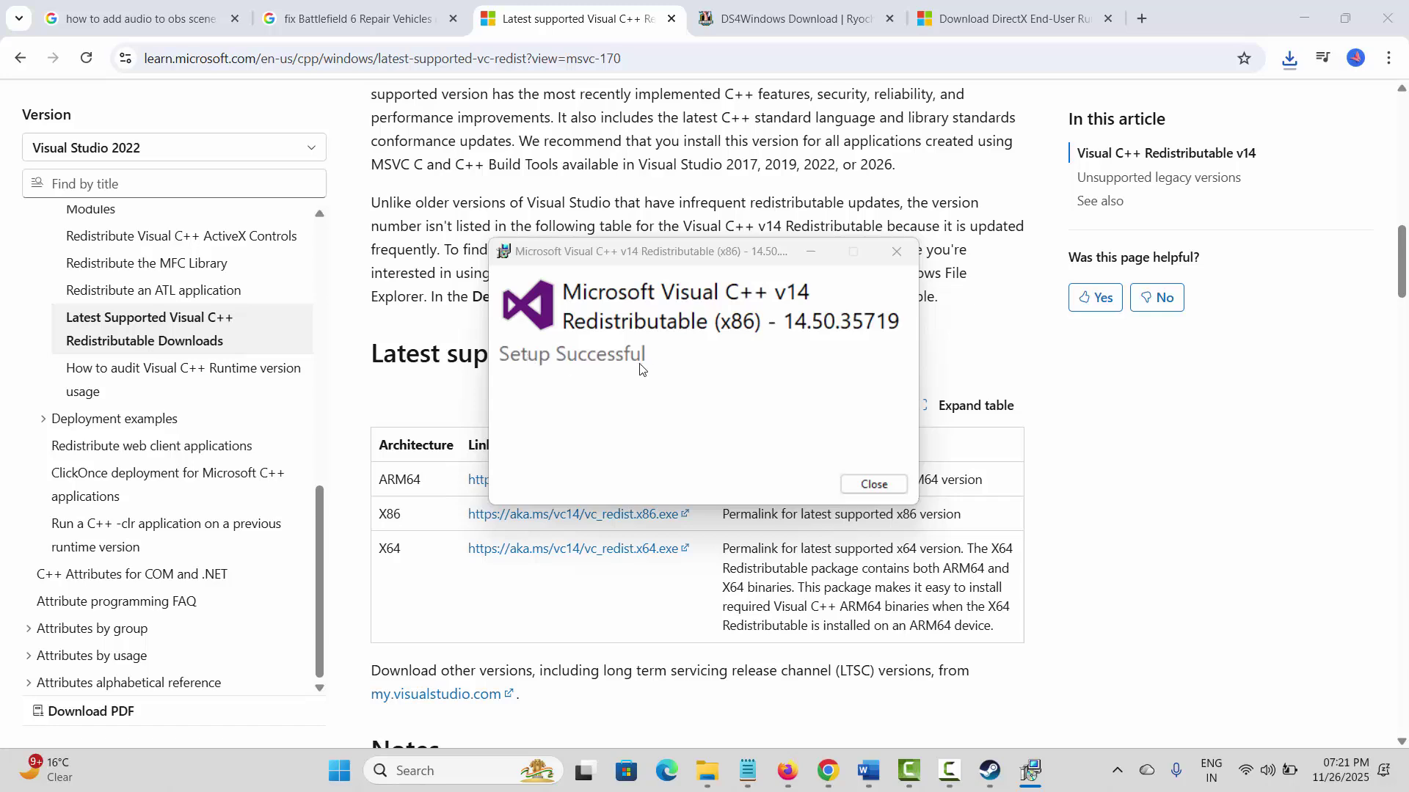
{"action": "left_click", "coordinate": [873, 484]}
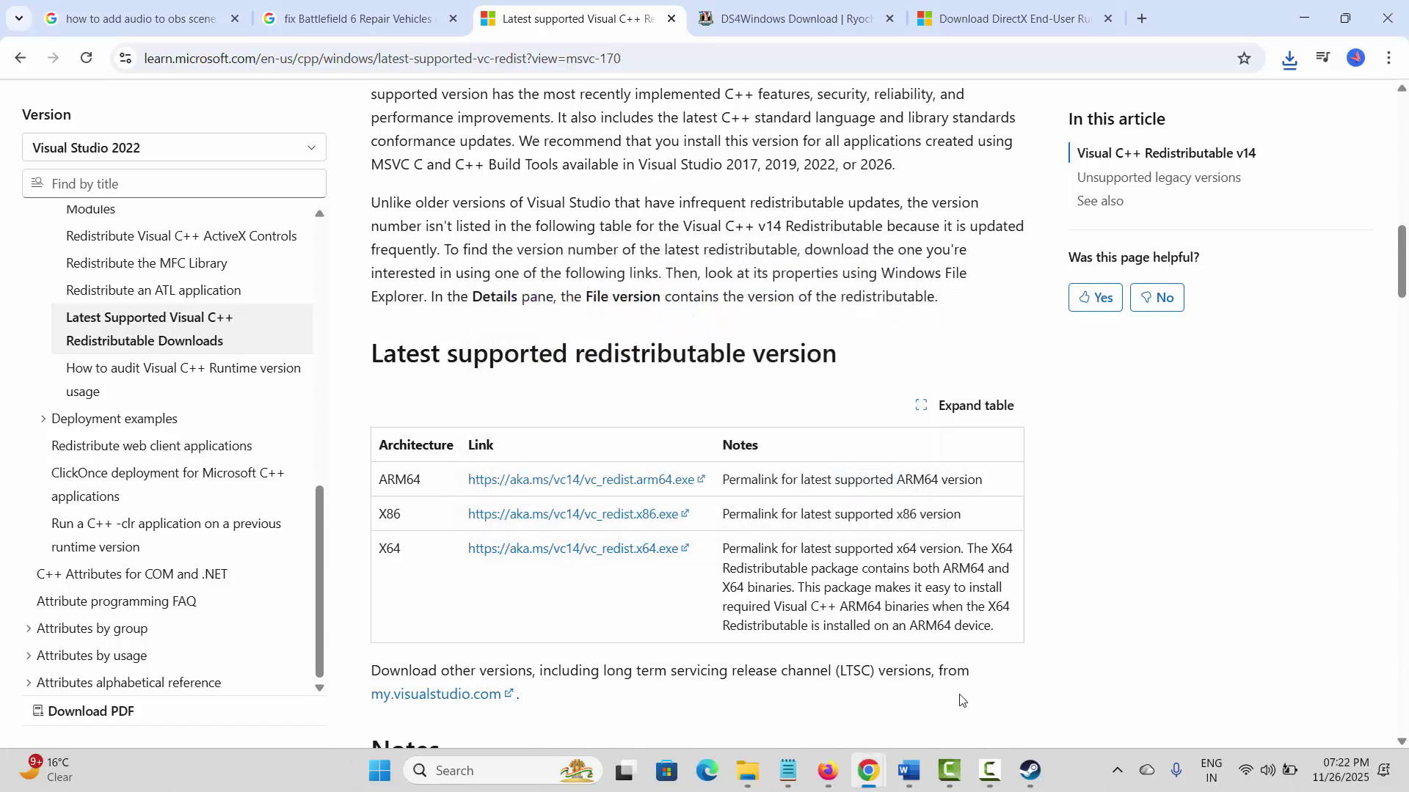
- Switch to the Word document, highlight the heading "Method 10: Increase Virtual Memory" and deselect it
{"action": "mouse_move", "coordinate": [916, 765]}
{"action": "left_click", "coordinate": [984, 668]}
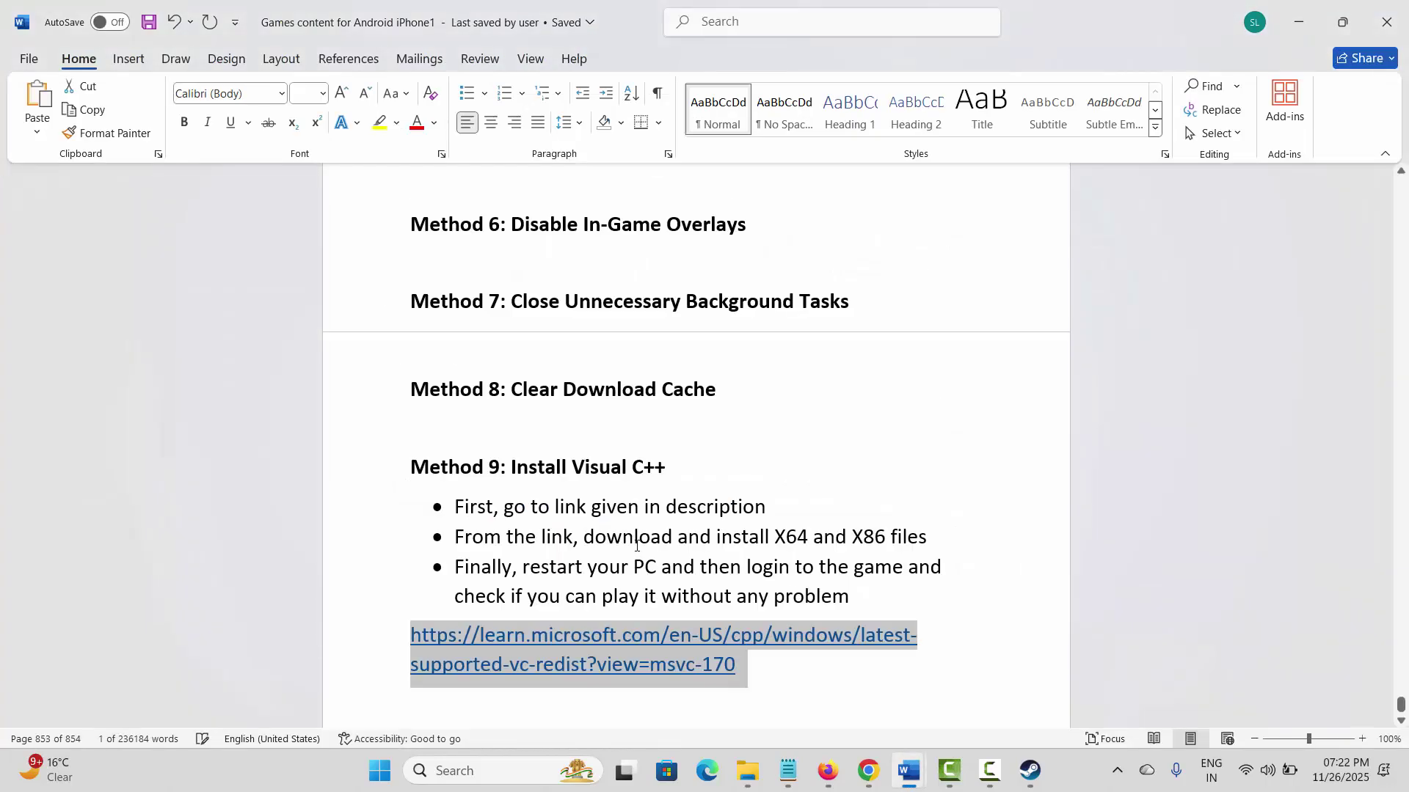
{"action": "scroll", "coordinate": [637, 546], "scroll_direction": "down", "scroll_amount": 3}
{"action": "left_click_drag", "start_coordinate": [374, 632], "coordinate": [545, 642]}
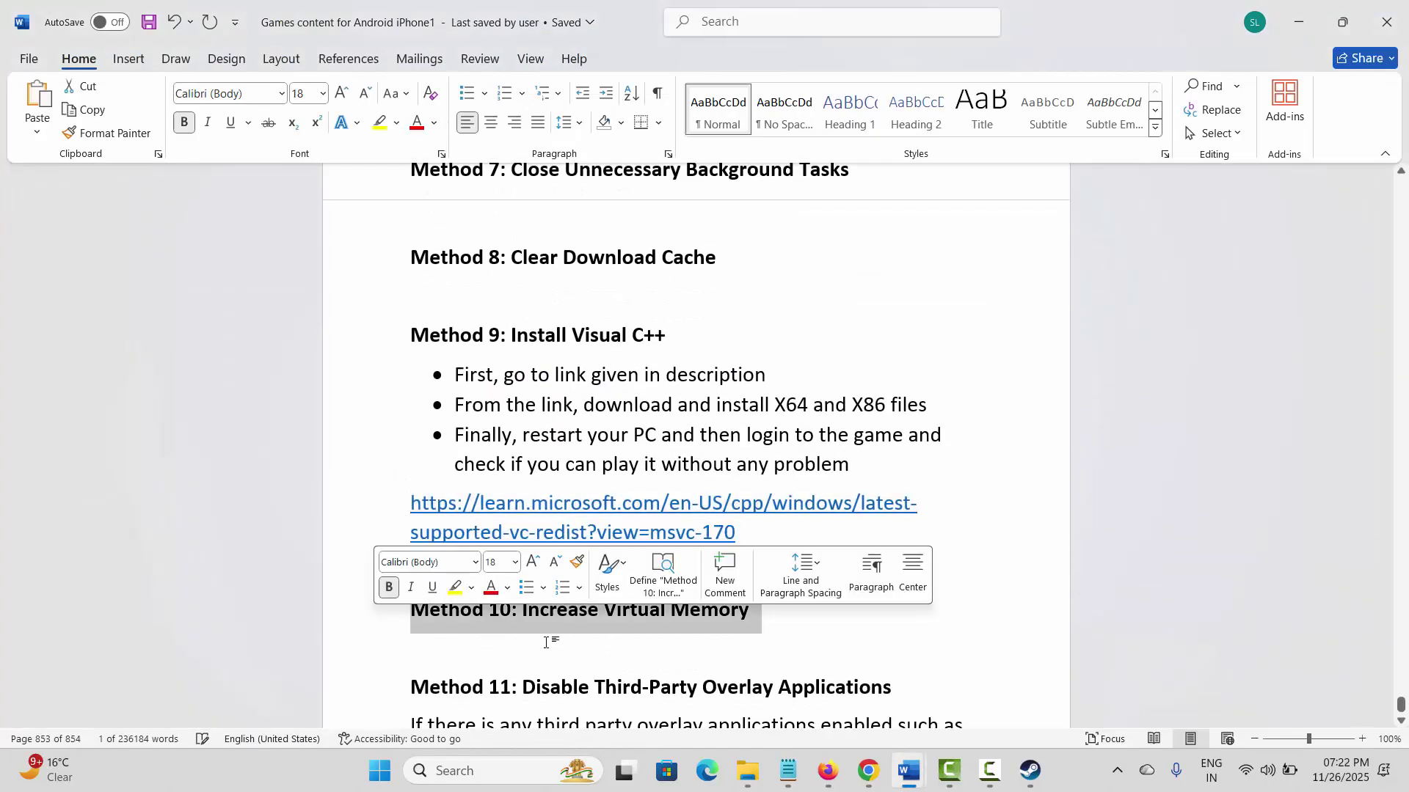
{"action": "left_click", "coordinate": [549, 637]}
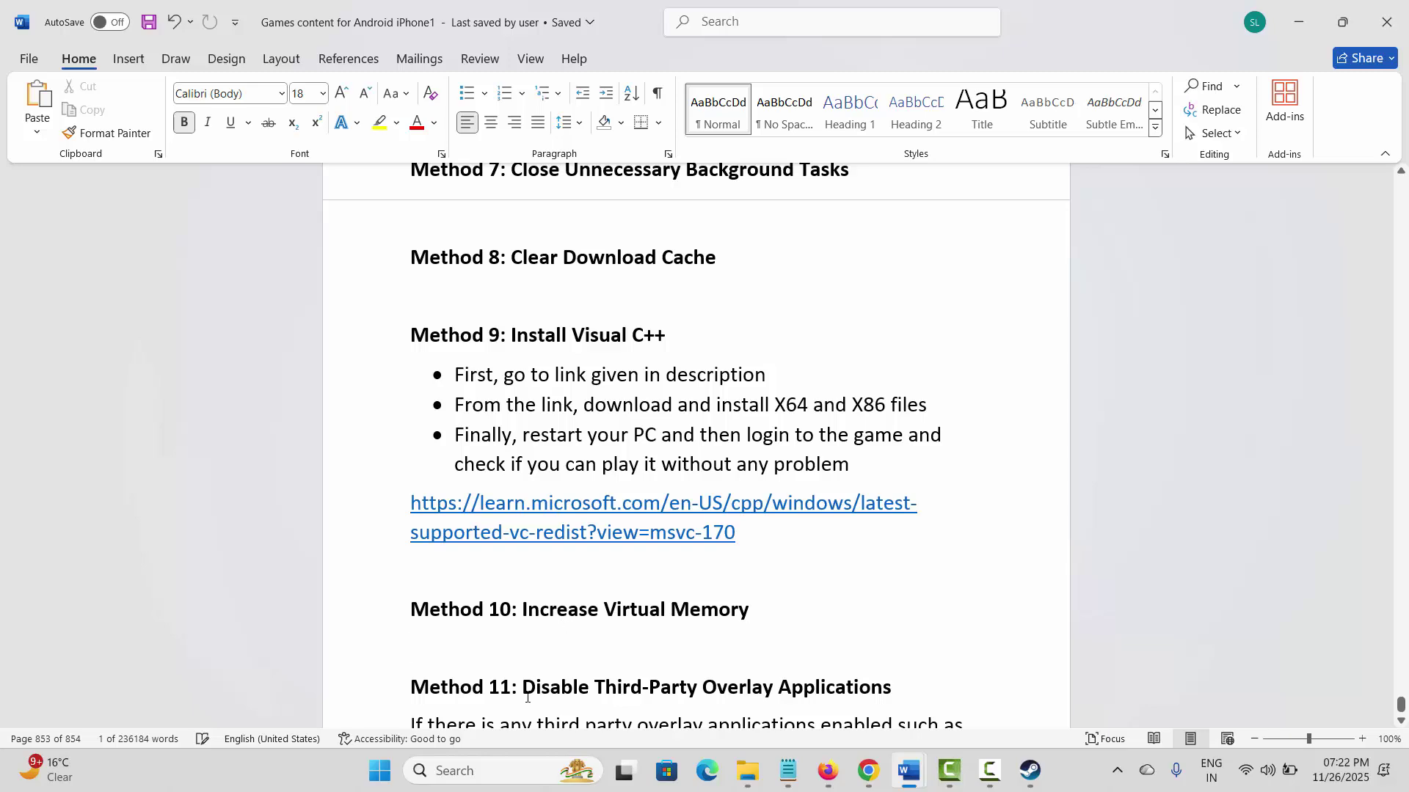
- Search Windows for "view", open the advanced system settings and bring up the Virtual Memory options from the Performance settings
{"action": "left_click", "coordinate": [460, 777]}
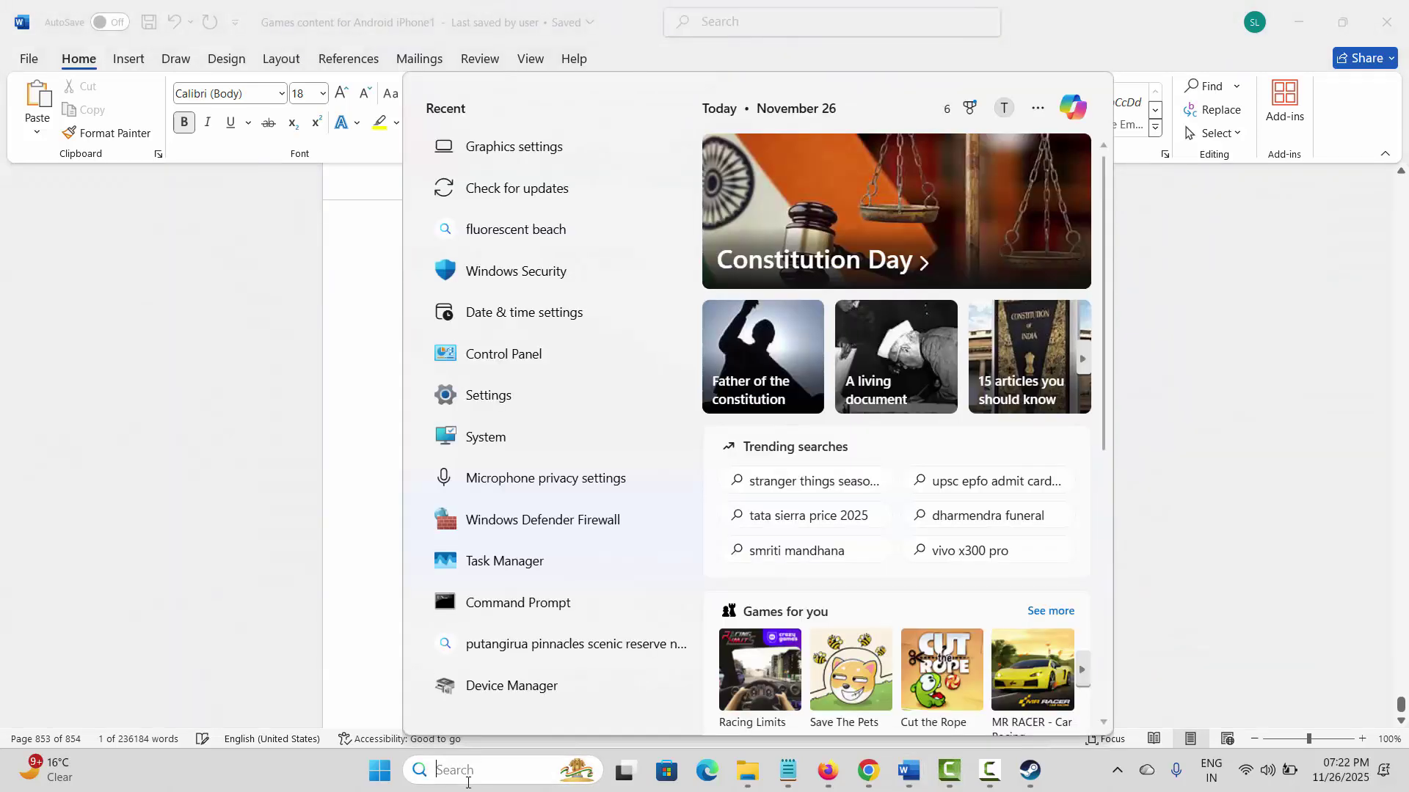
{"action": "type", "text": "v"}
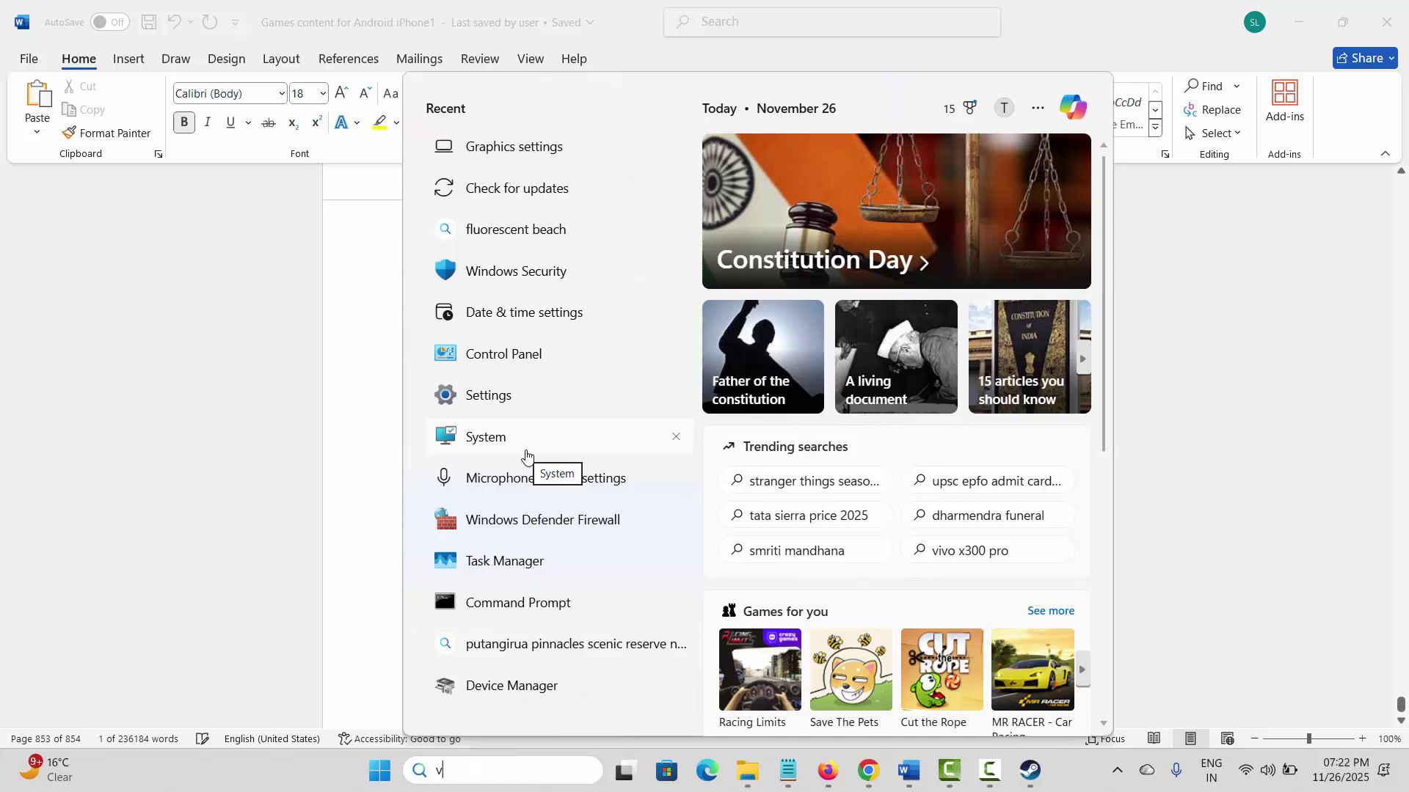
{"action": "type", "text": "iew"}
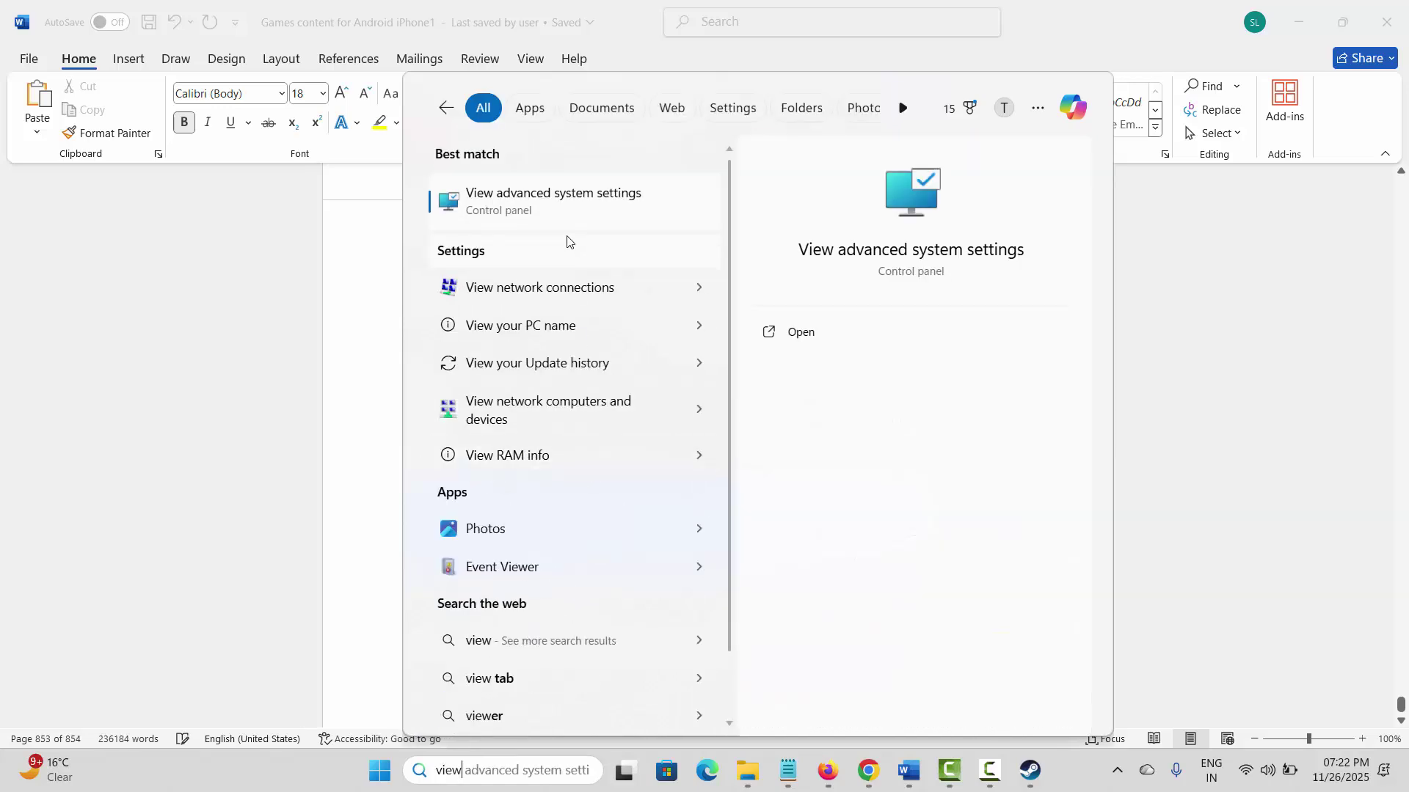
{"action": "left_click", "coordinate": [563, 193]}
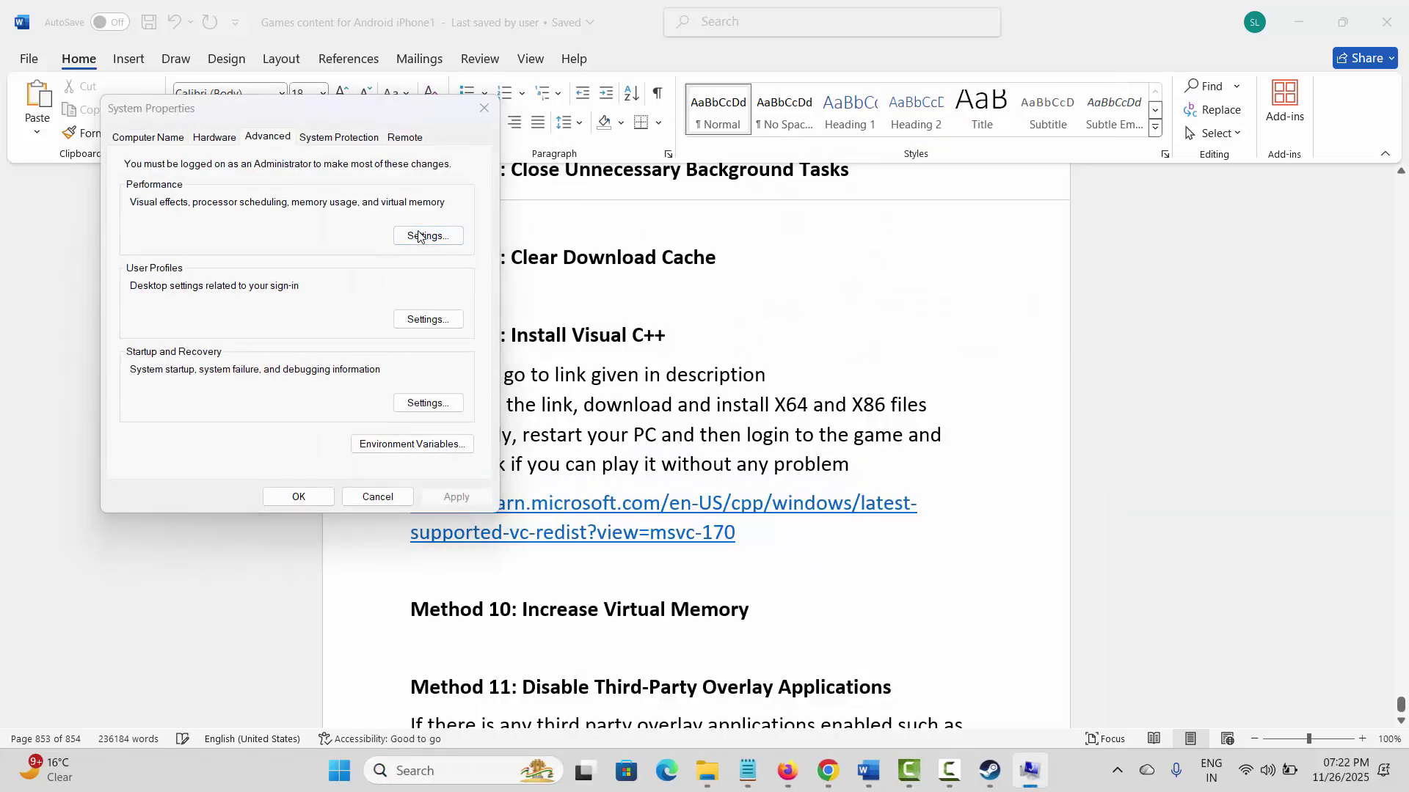
{"action": "left_click", "coordinate": [418, 236]}
{"action": "left_click", "coordinate": [229, 204]}
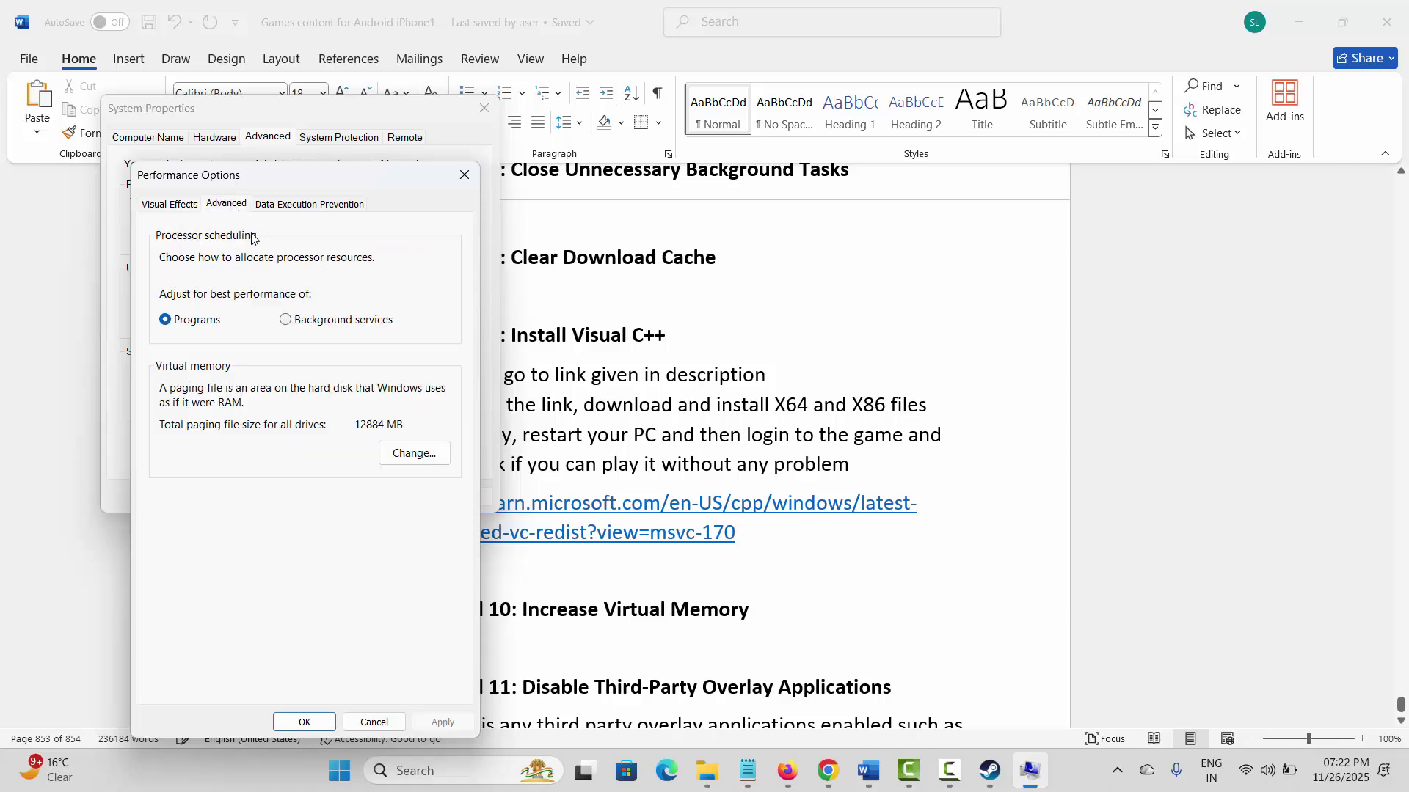
{"action": "left_click", "coordinate": [404, 453]}
- Try a custom paging file for drive C: with initial size 12288 MB and maximum size 24576 MB, and close all dialogs without applying
{"action": "left_click", "coordinate": [218, 335]}
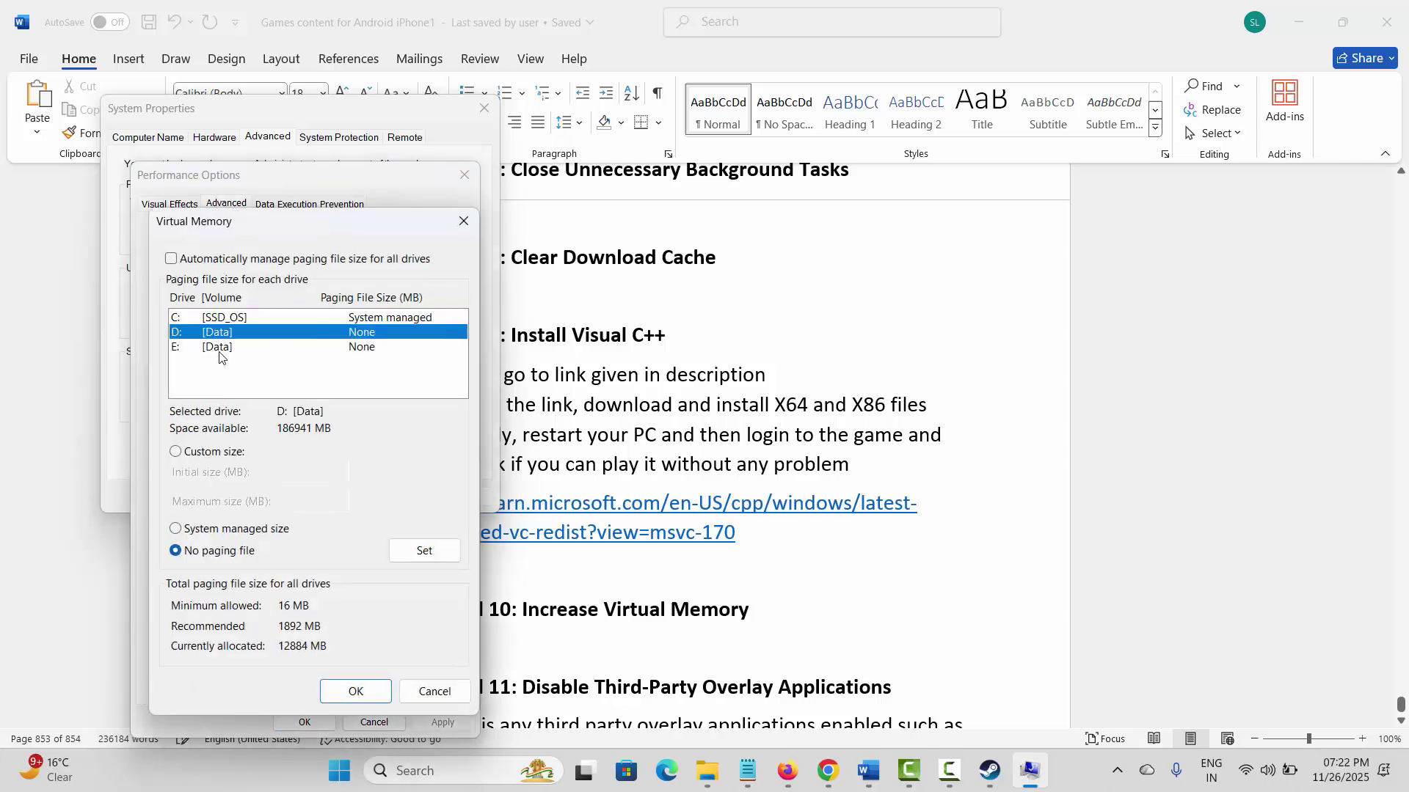
{"action": "left_click", "coordinate": [218, 348]}
{"action": "left_click", "coordinate": [226, 321]}
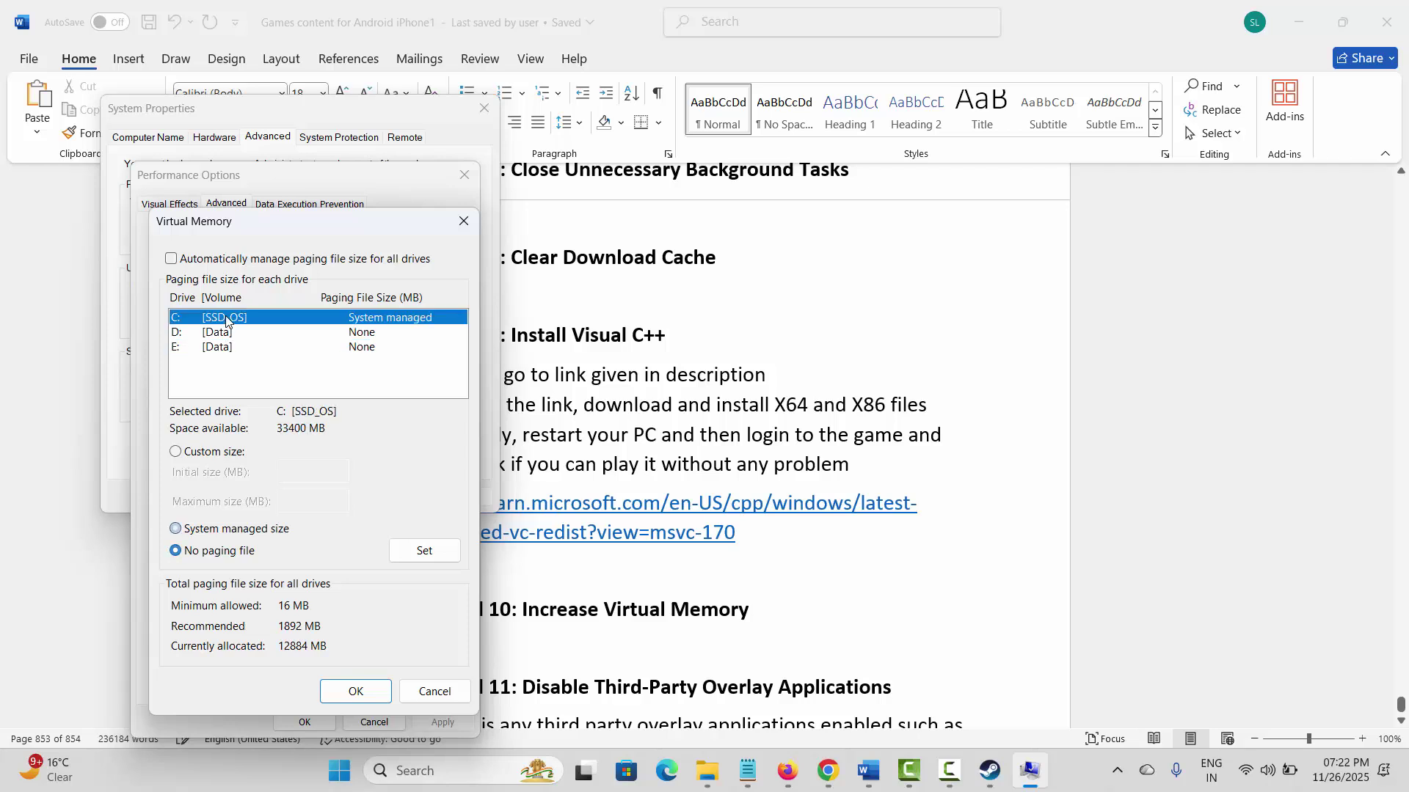
{"action": "left_click", "coordinate": [176, 454]}
{"action": "left_click", "coordinate": [176, 453]}
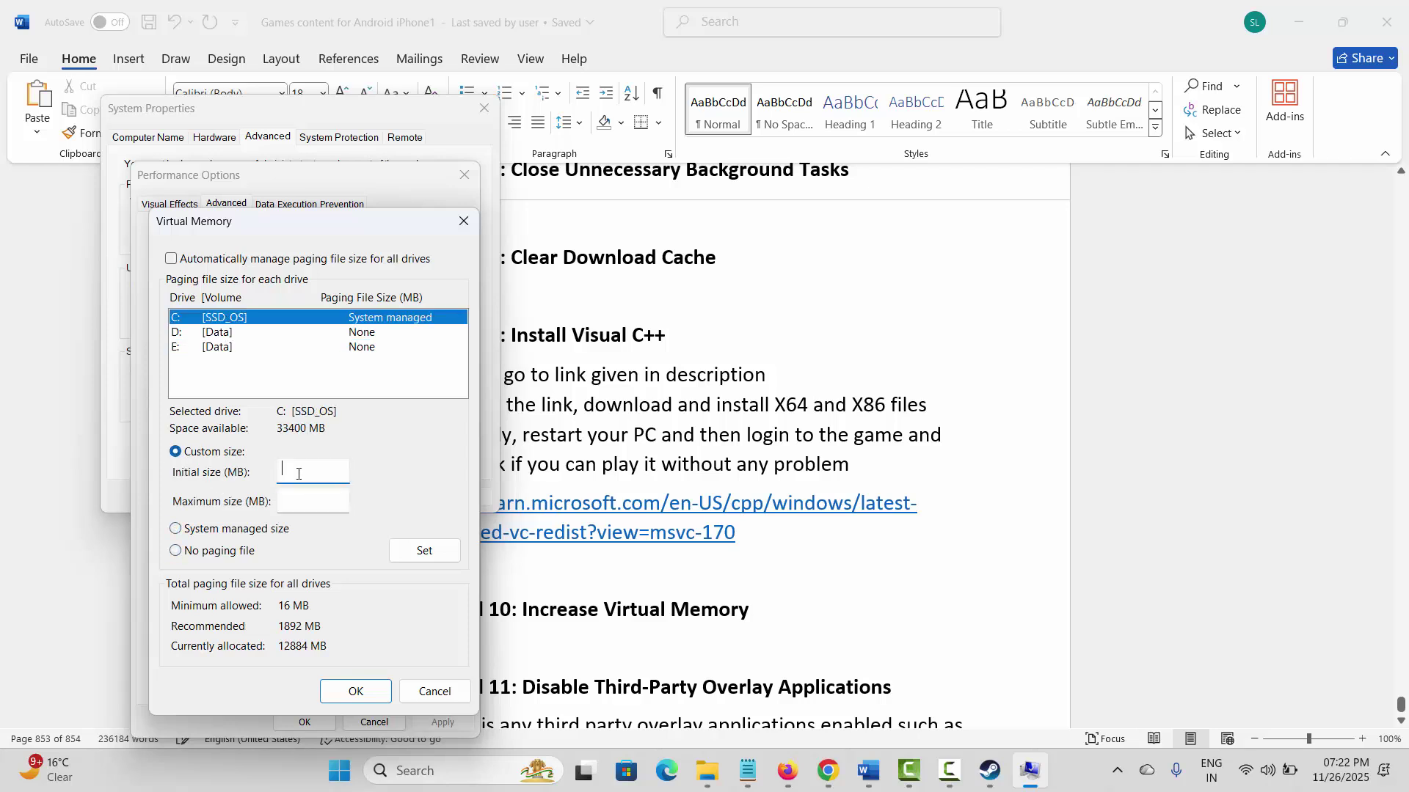
{"action": "type", "text": "12288"}
{"action": "key", "text": "Tab"}
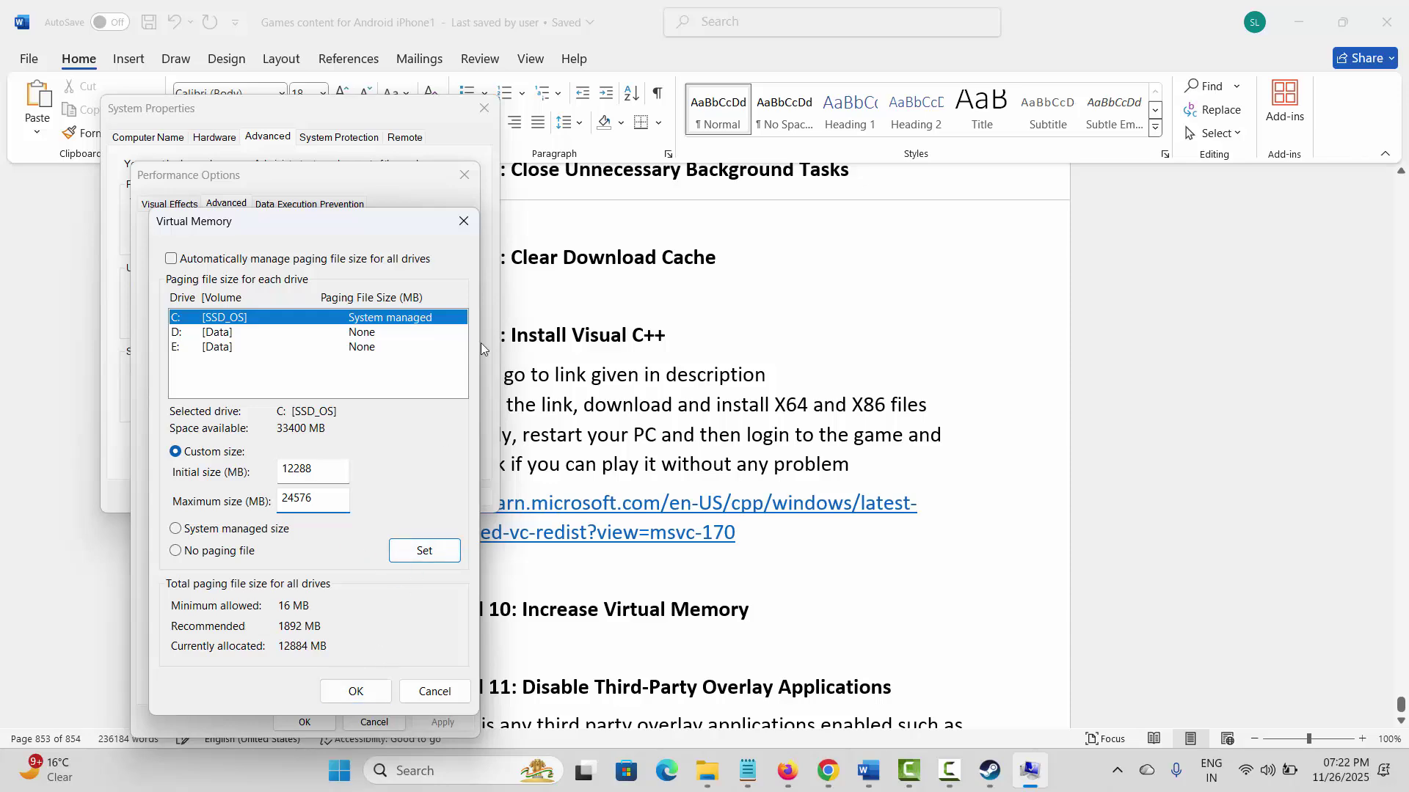
{"action": "left_click", "coordinate": [464, 221]}
{"action": "left_click", "coordinate": [464, 175]}
{"action": "left_click", "coordinate": [483, 108]}
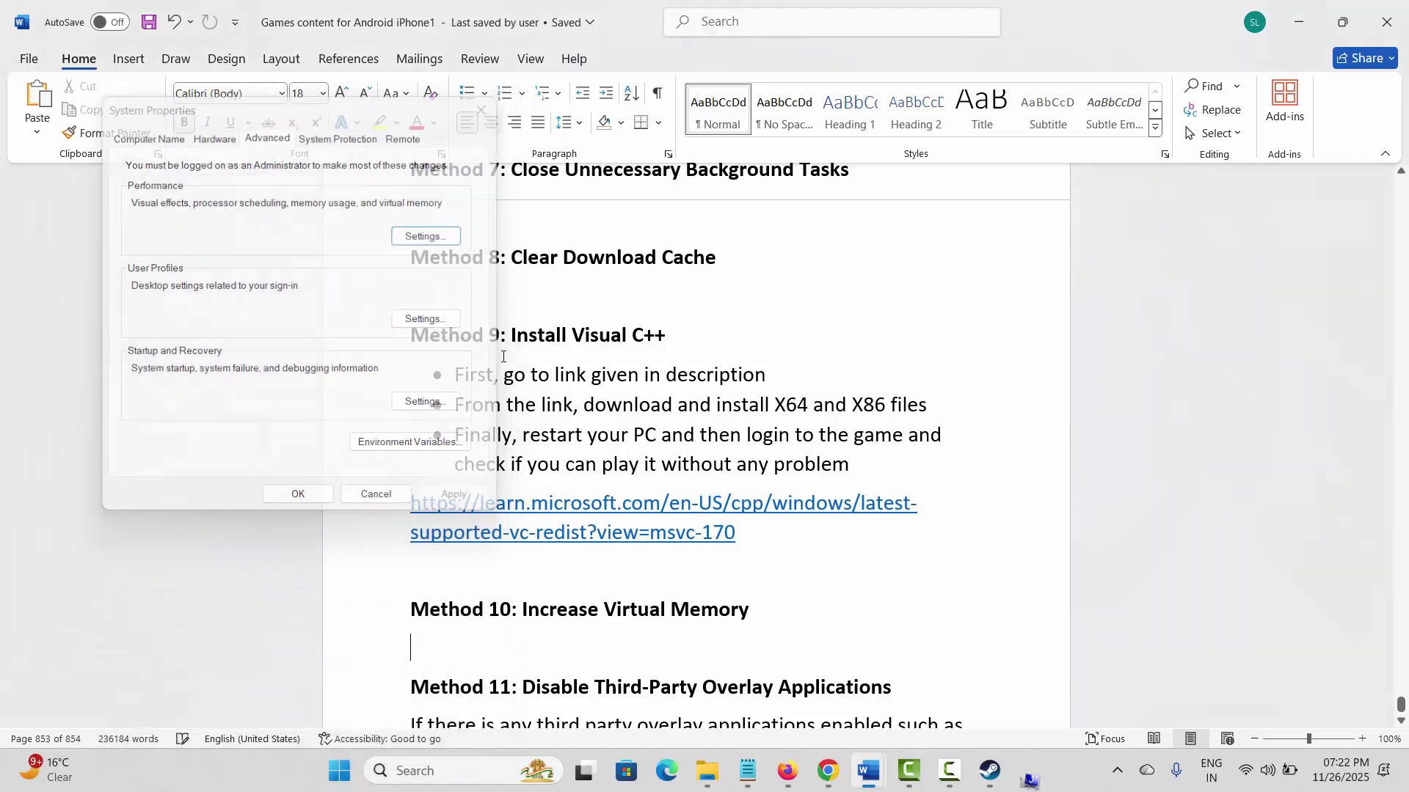
- Highlight the heading "Method 11: Disable Third-Party Overlay Applications" in the Word document and deselect it
{"action": "scroll", "coordinate": [477, 564], "scroll_direction": "down", "scroll_amount": 3}
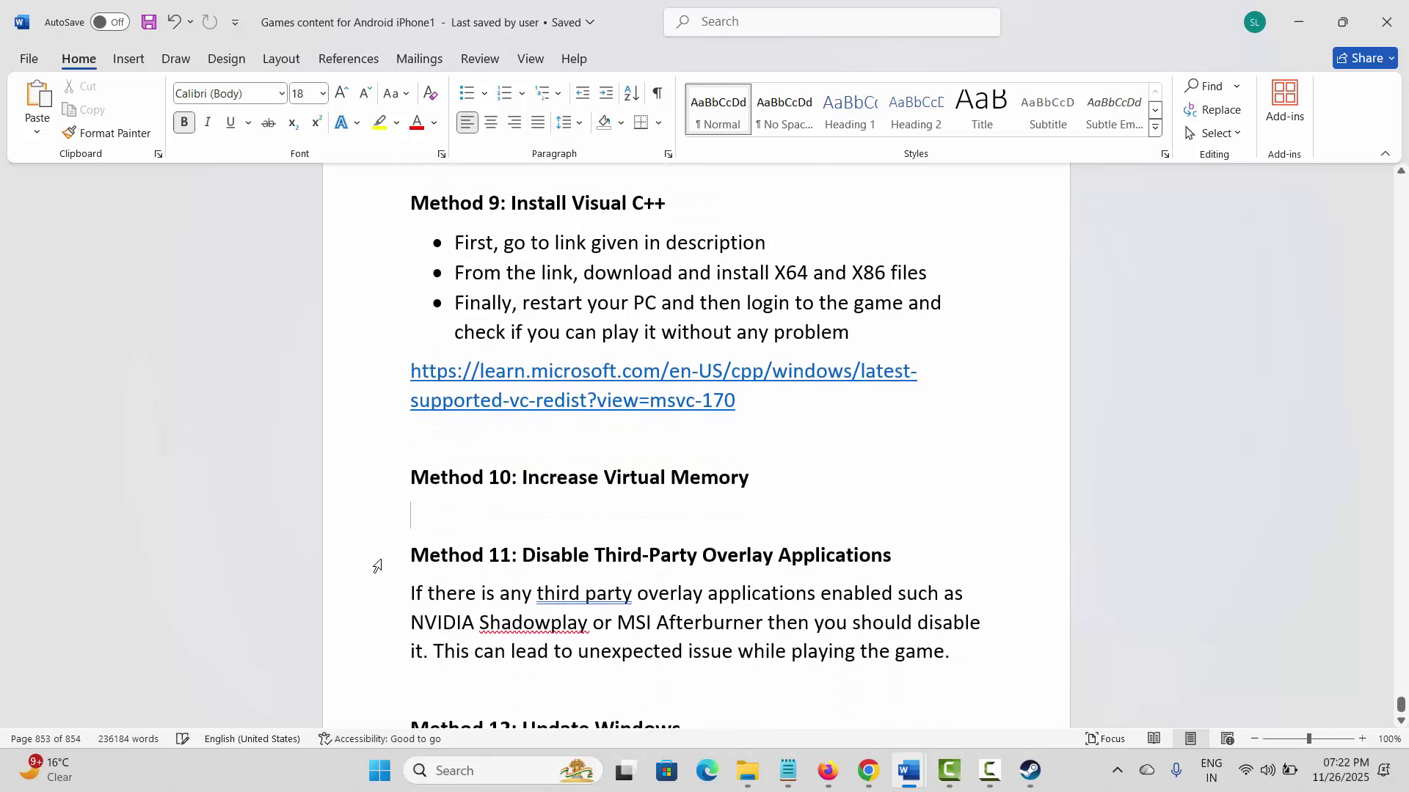
{"action": "left_click", "coordinate": [376, 561]}
{"action": "left_click", "coordinate": [511, 596]}
- Highlight the Method 11 phrases on third party overlay applications, NVIDIA Shadowplay, MSI Afterburner and unexpected issues in turn, and deselect the text
{"action": "left_click_drag", "start_coordinate": [499, 599], "coordinate": [810, 598]}
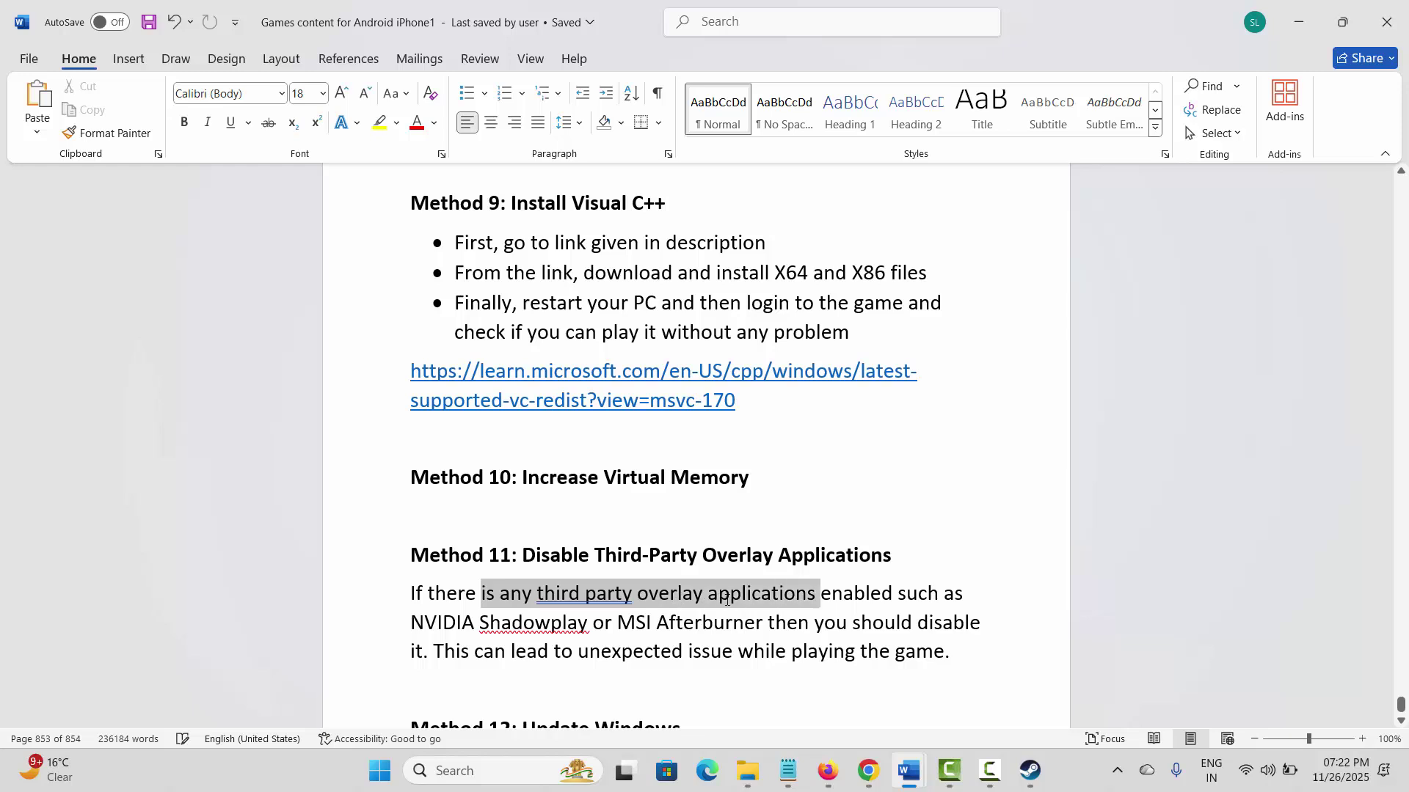
{"action": "left_click", "coordinate": [808, 596]}
{"action": "left_click_drag", "start_coordinate": [511, 625], "coordinate": [411, 623]}
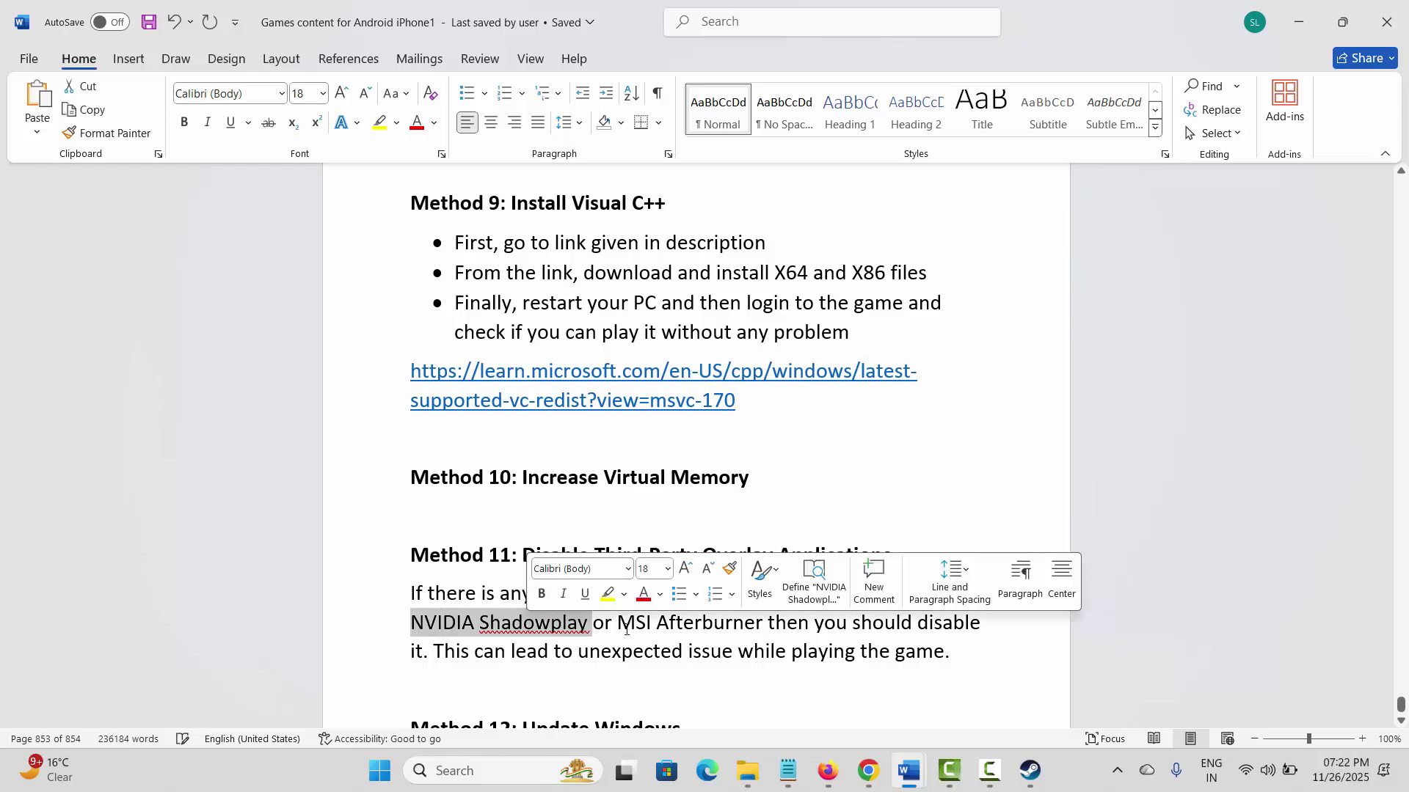
{"action": "left_click_drag", "start_coordinate": [618, 624], "coordinate": [734, 631]}
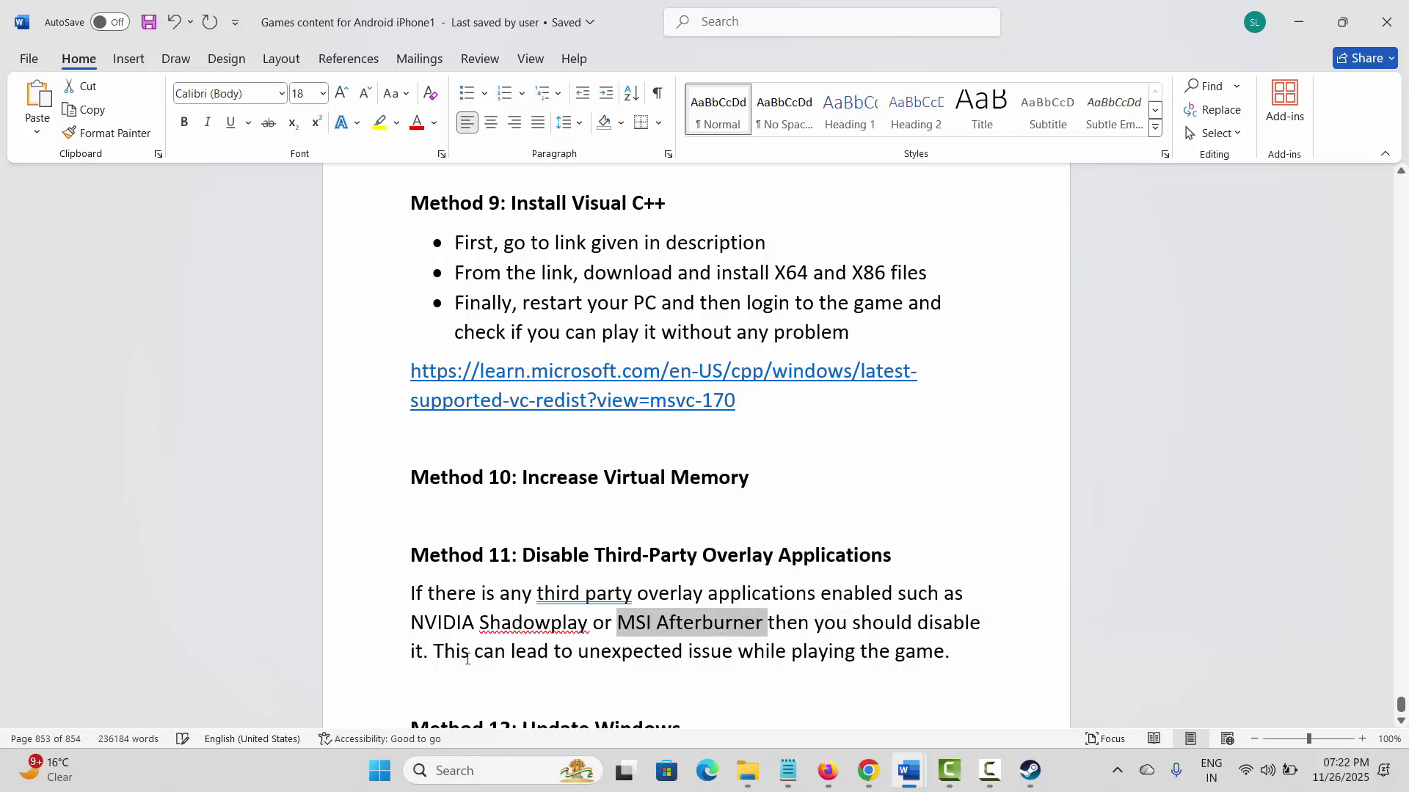
{"action": "left_click_drag", "start_coordinate": [462, 654], "coordinate": [683, 653]}
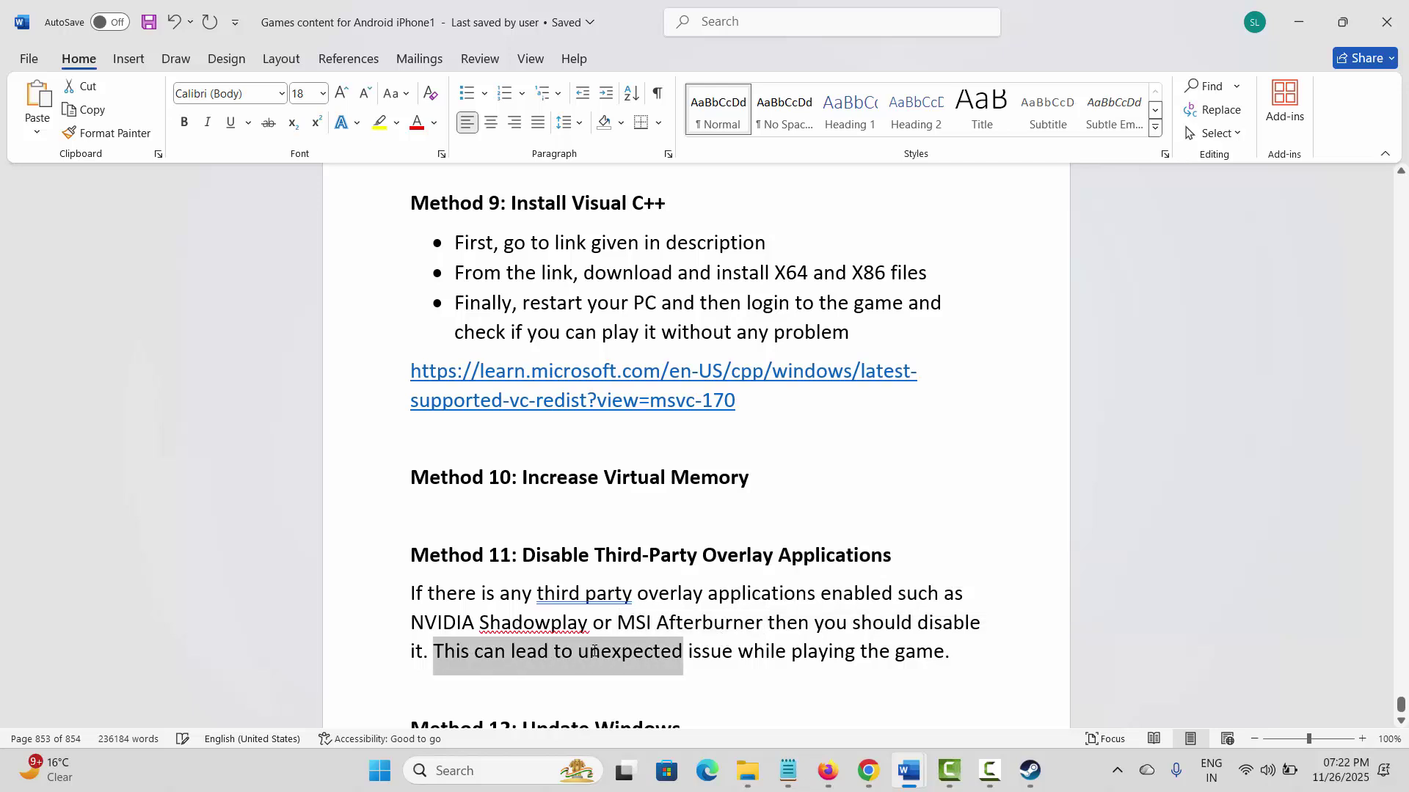
{"action": "left_click", "coordinate": [710, 652]}
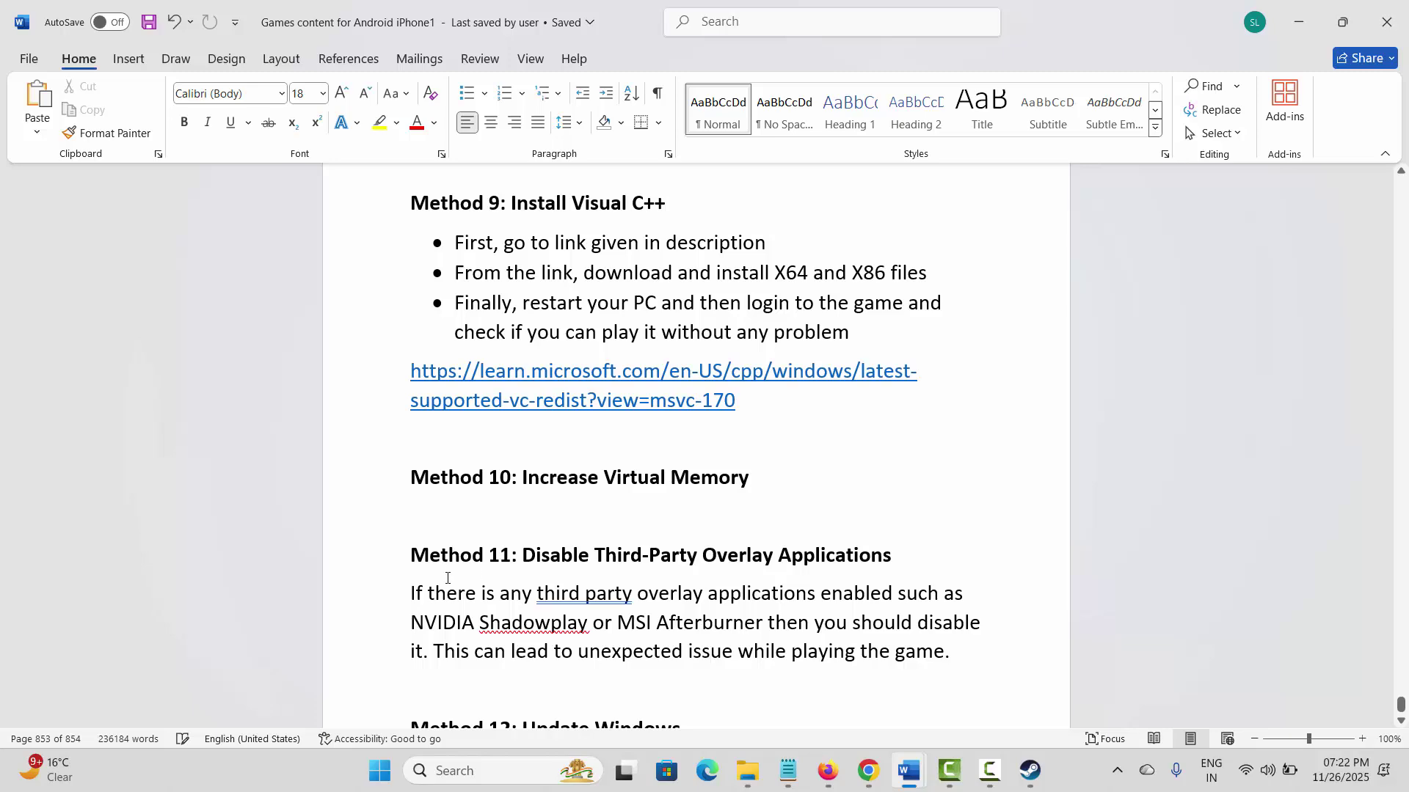
{"action": "scroll", "coordinate": [475, 575], "scroll_direction": "down", "scroll_amount": 1}
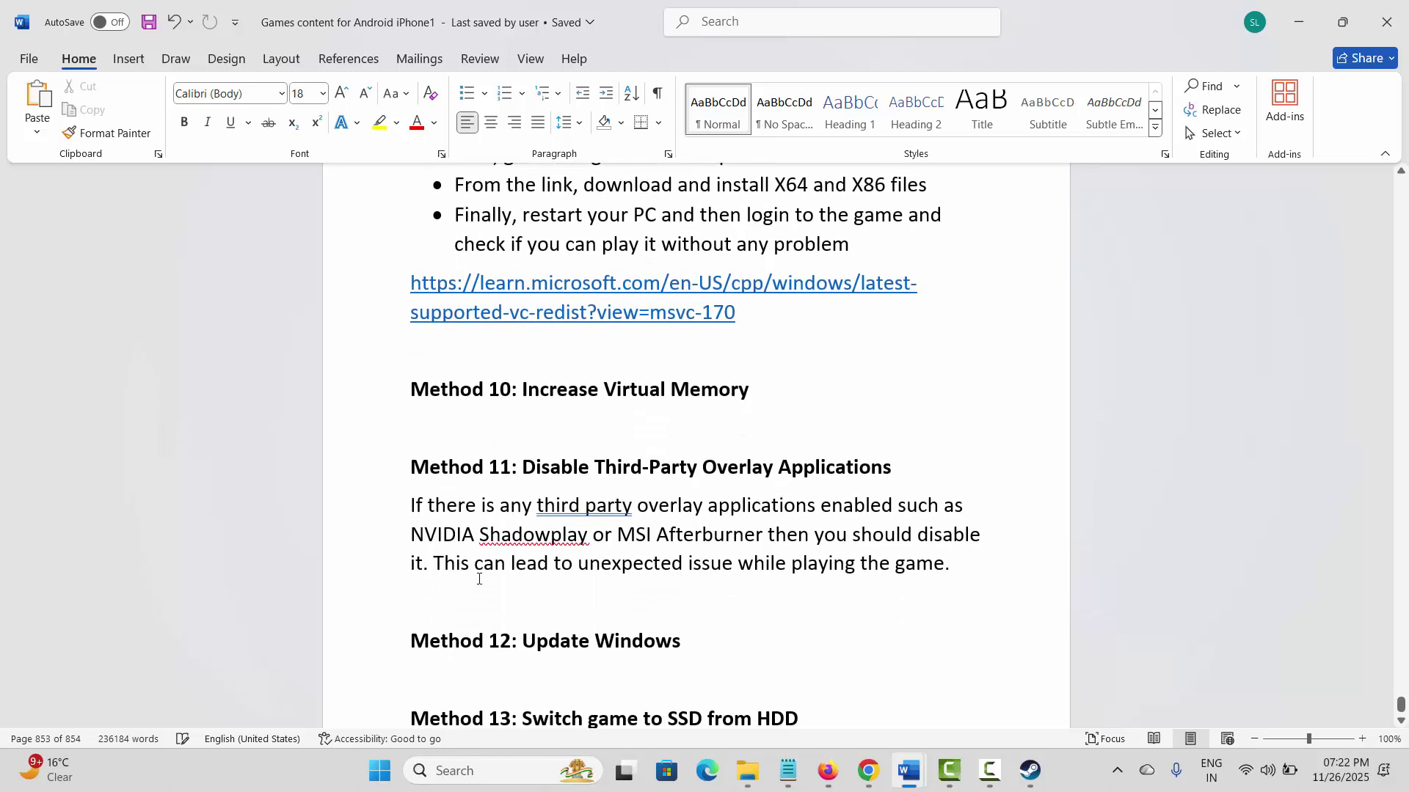
- Highlight the heading "Method 12: Update Windows", check for Windows updates in the system settings, and close Settings
{"action": "left_click", "coordinate": [358, 646]}
{"action": "left_click", "coordinate": [479, 770]}
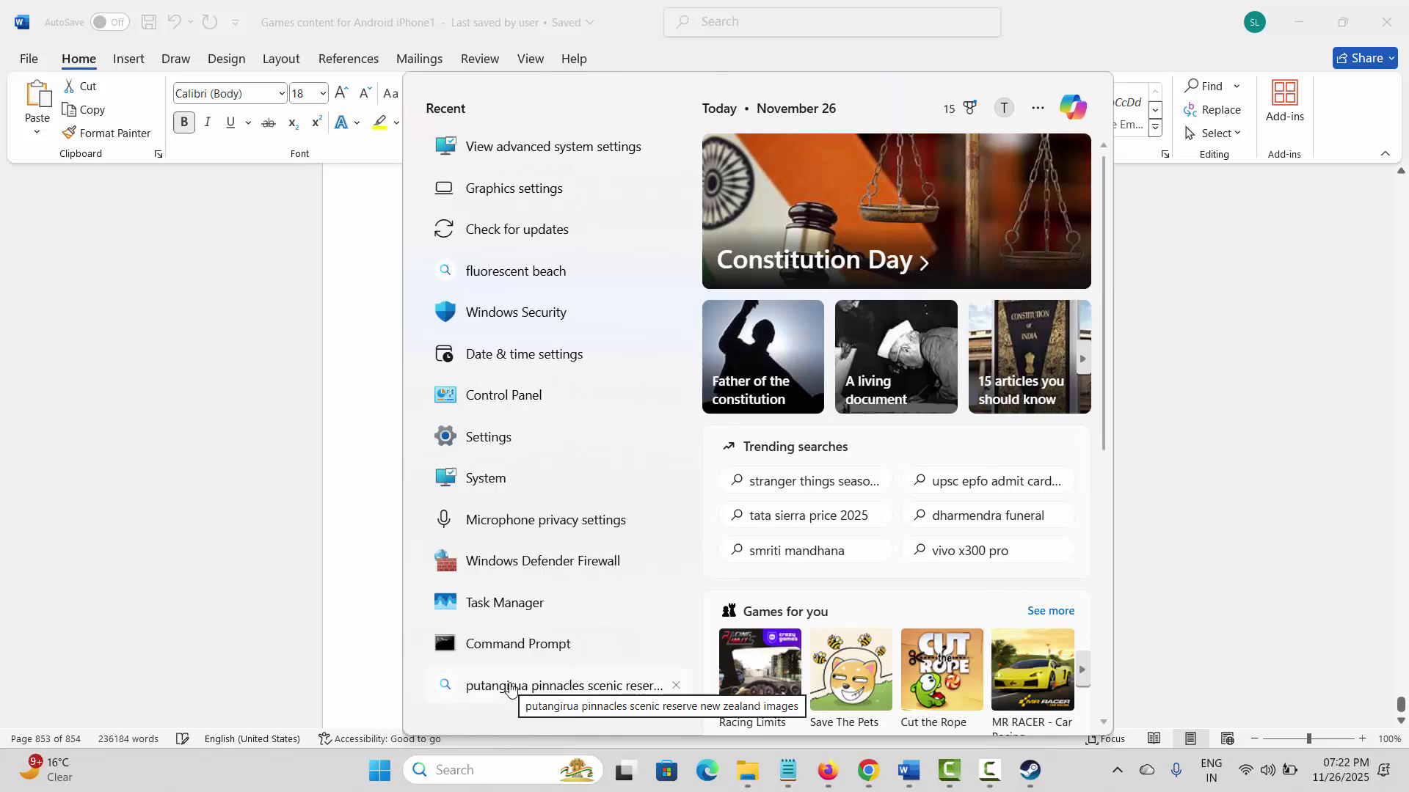
{"action": "left_click", "coordinate": [550, 232]}
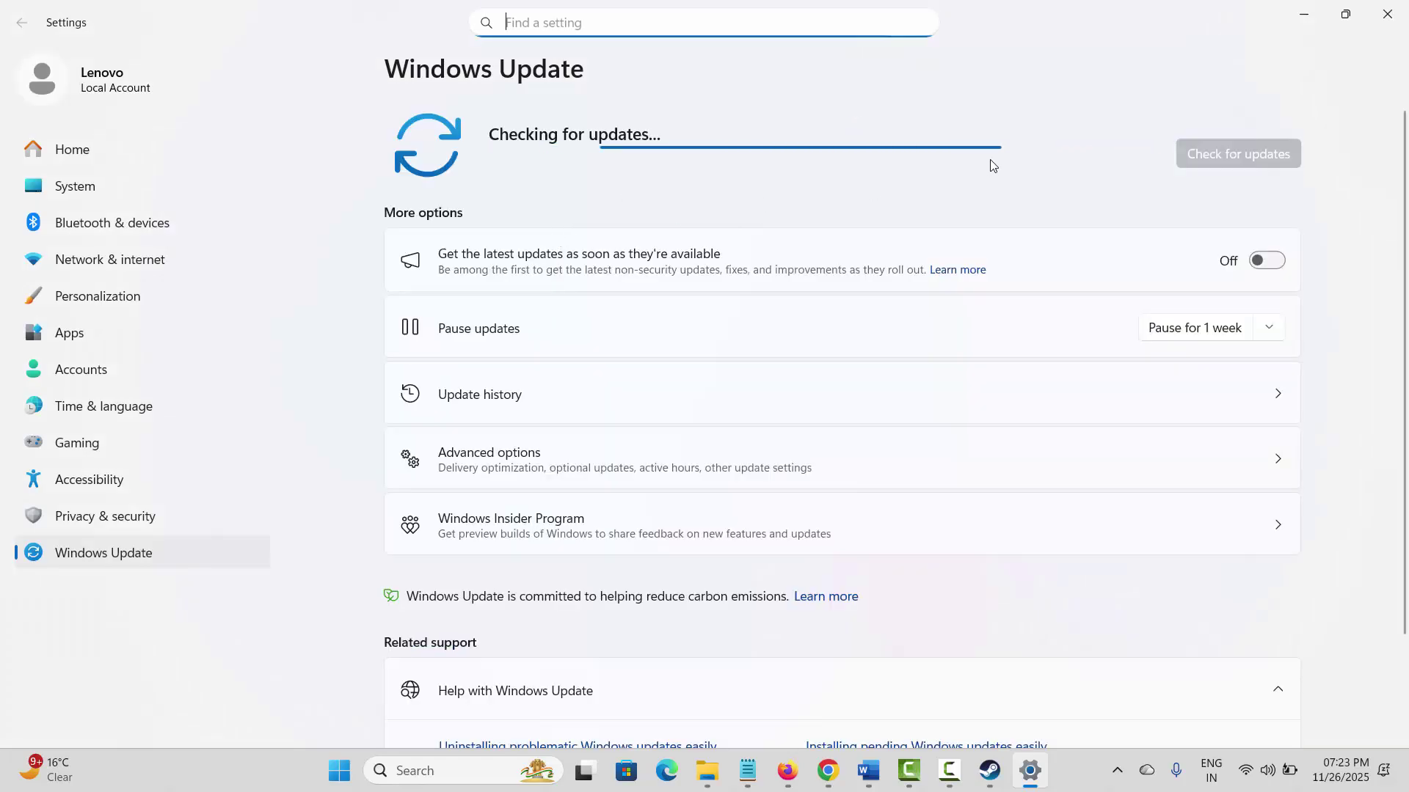
{"action": "left_click", "coordinate": [1235, 156]}
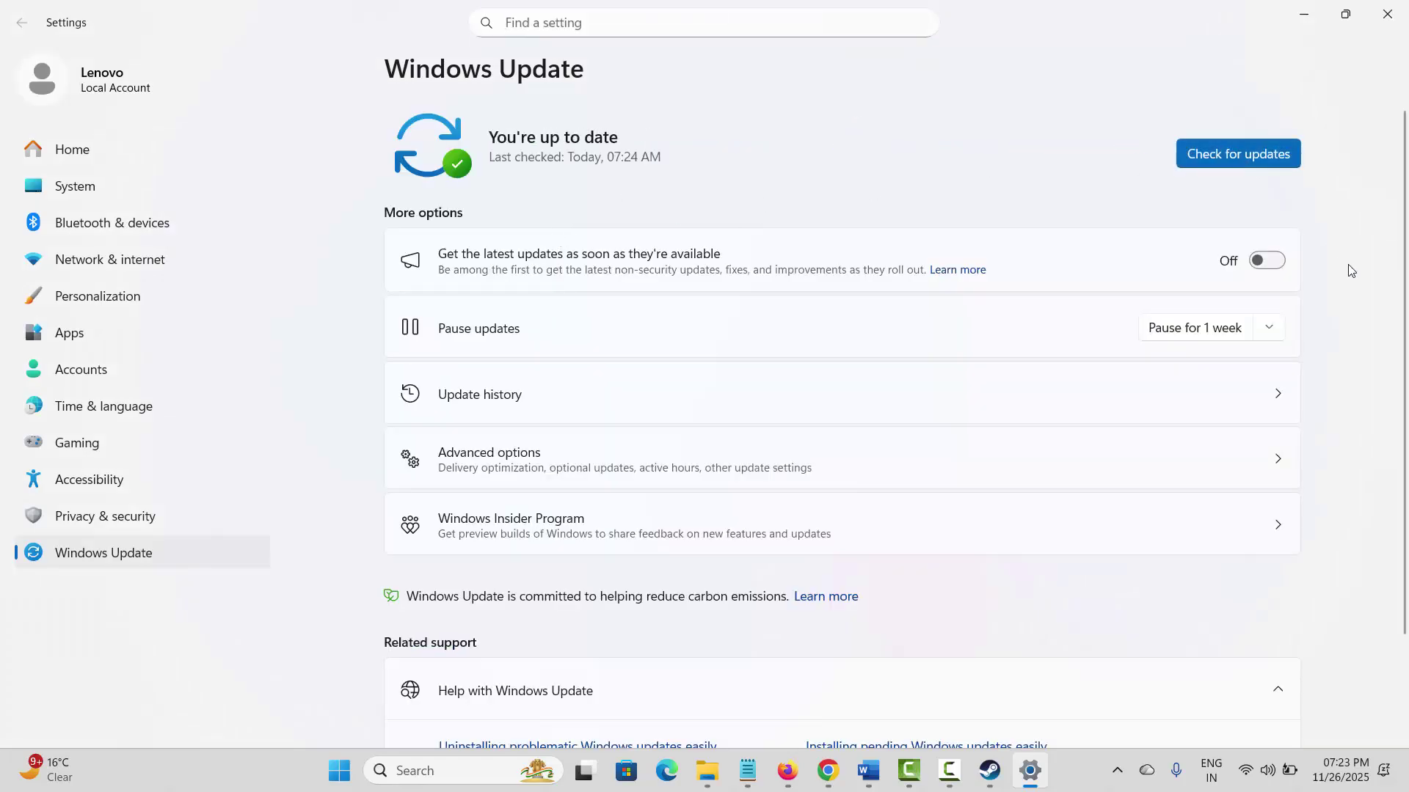
{"action": "left_click", "coordinate": [1387, 14]}
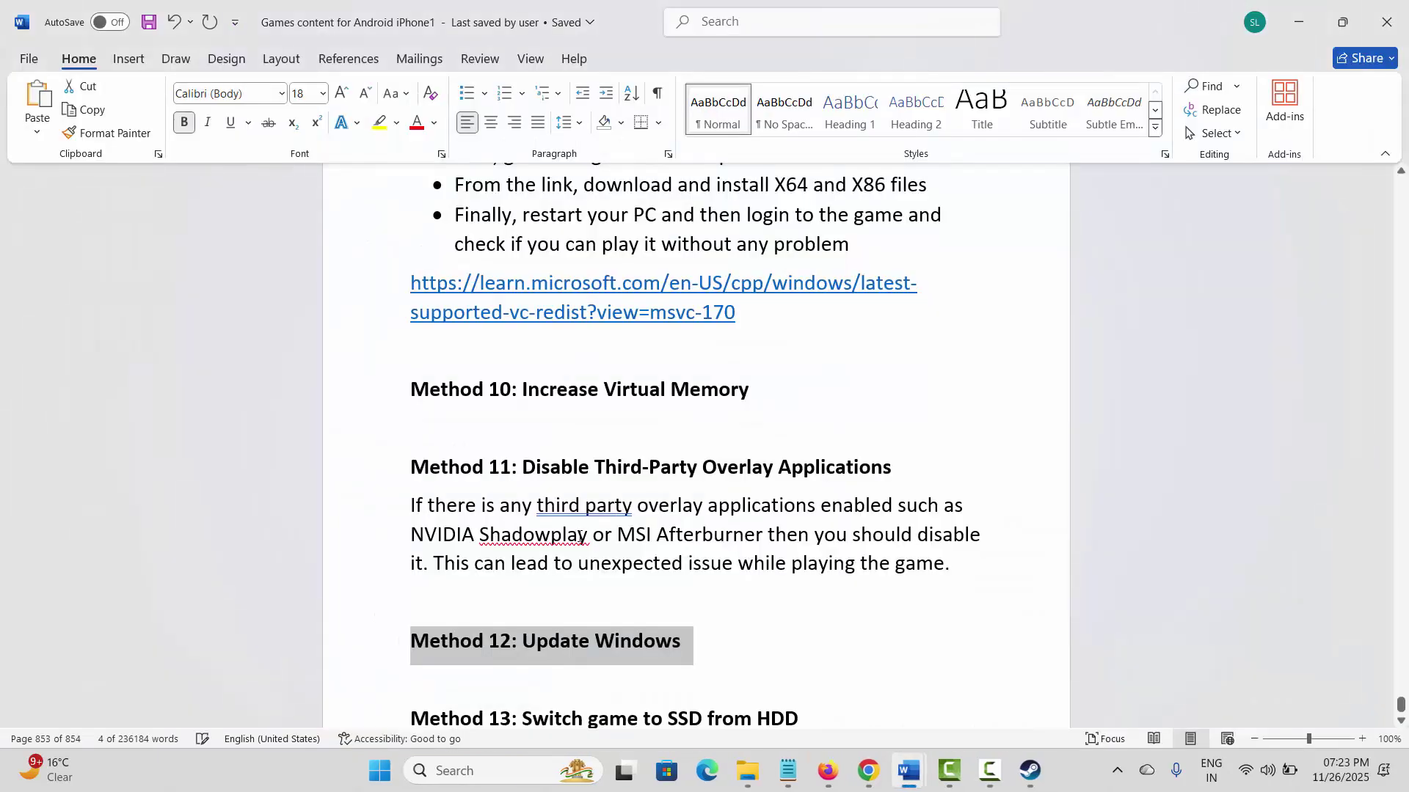
- Highlight the heading "Method 13: Switch game to SSD from HDD" in the Word document and deselect it
{"action": "scroll", "coordinate": [570, 536], "scroll_direction": "down", "scroll_amount": 3}
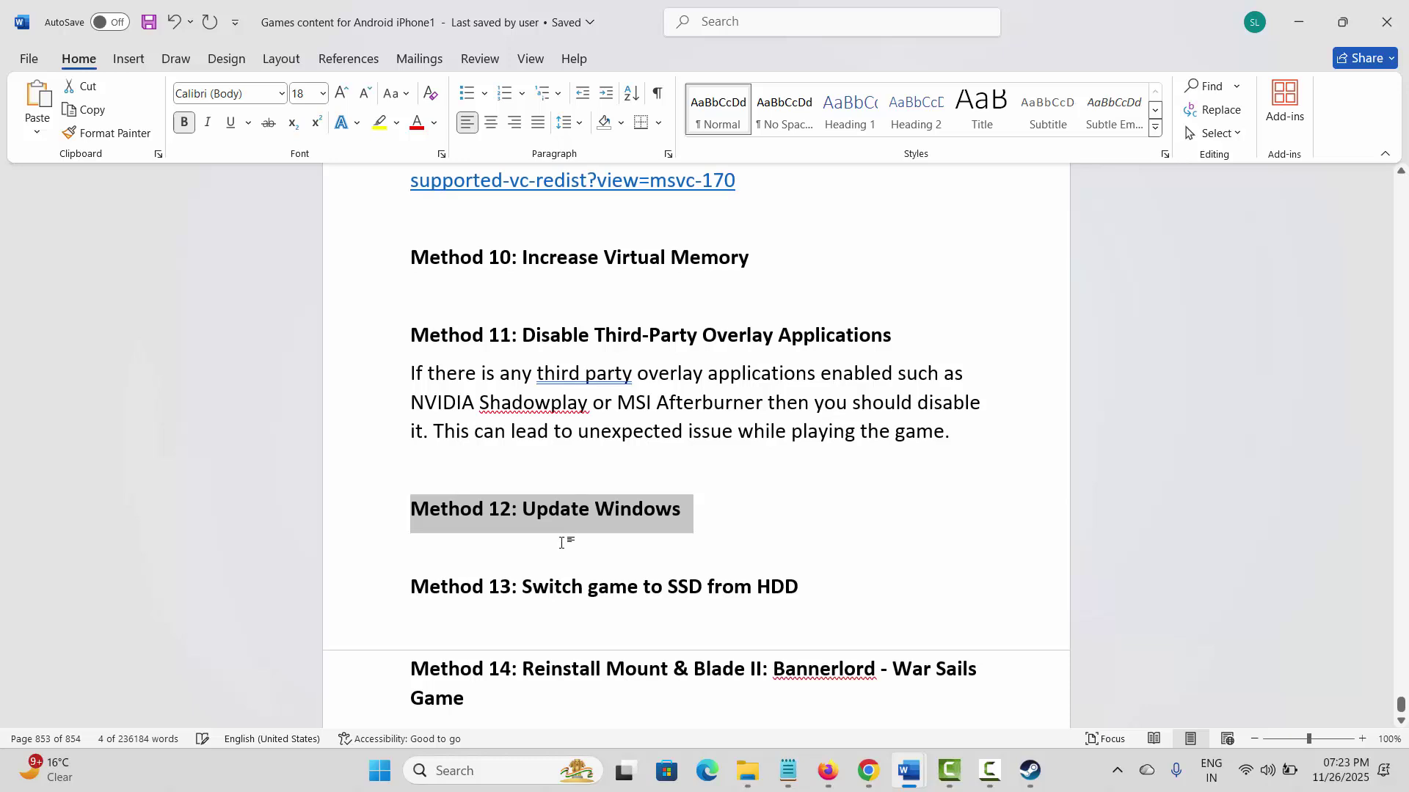
{"action": "left_click", "coordinate": [381, 600]}
{"action": "left_click", "coordinate": [663, 641]}
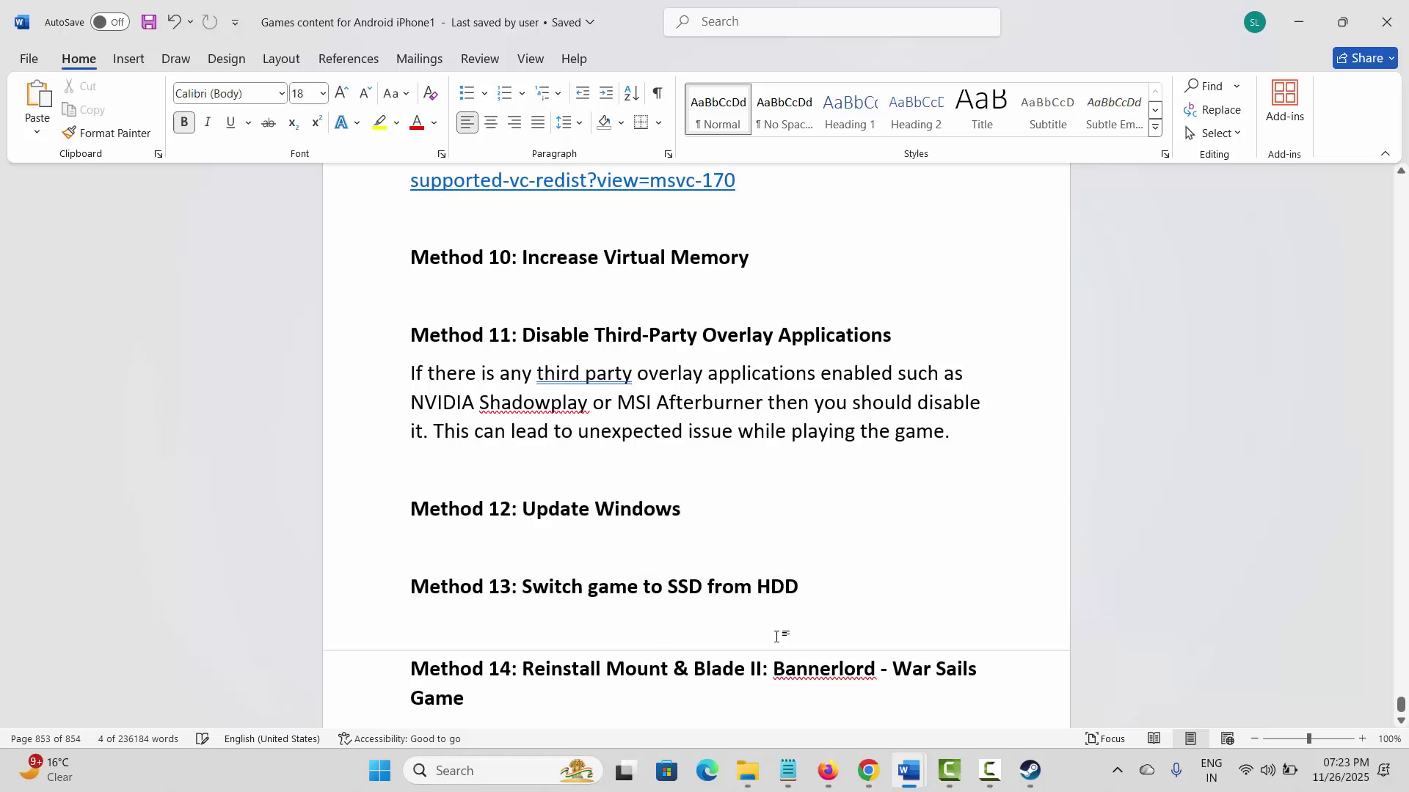
- Switch to Steam and open the Storage page of the Steam settings
{"action": "left_click", "coordinate": [1030, 770]}
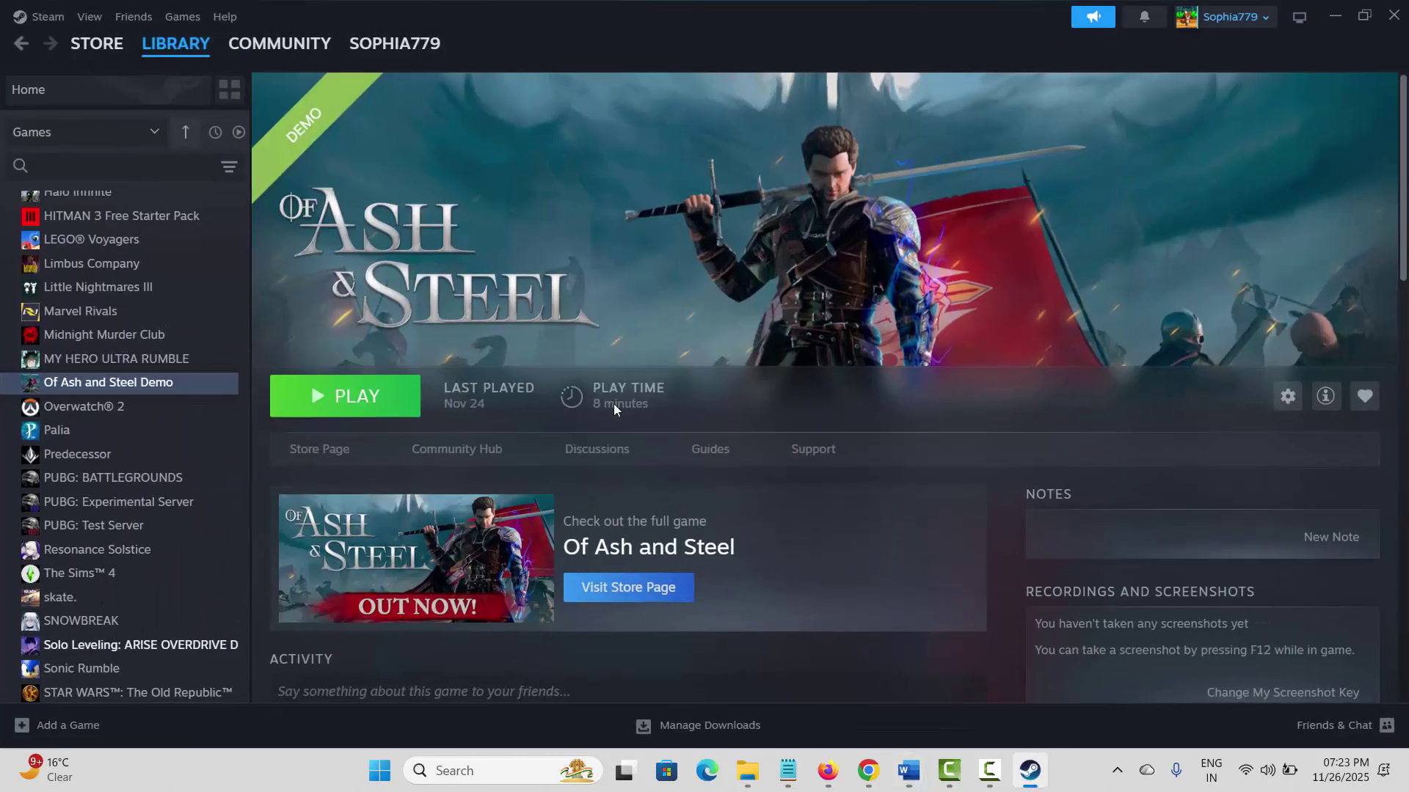
{"action": "left_click", "coordinate": [44, 16]}
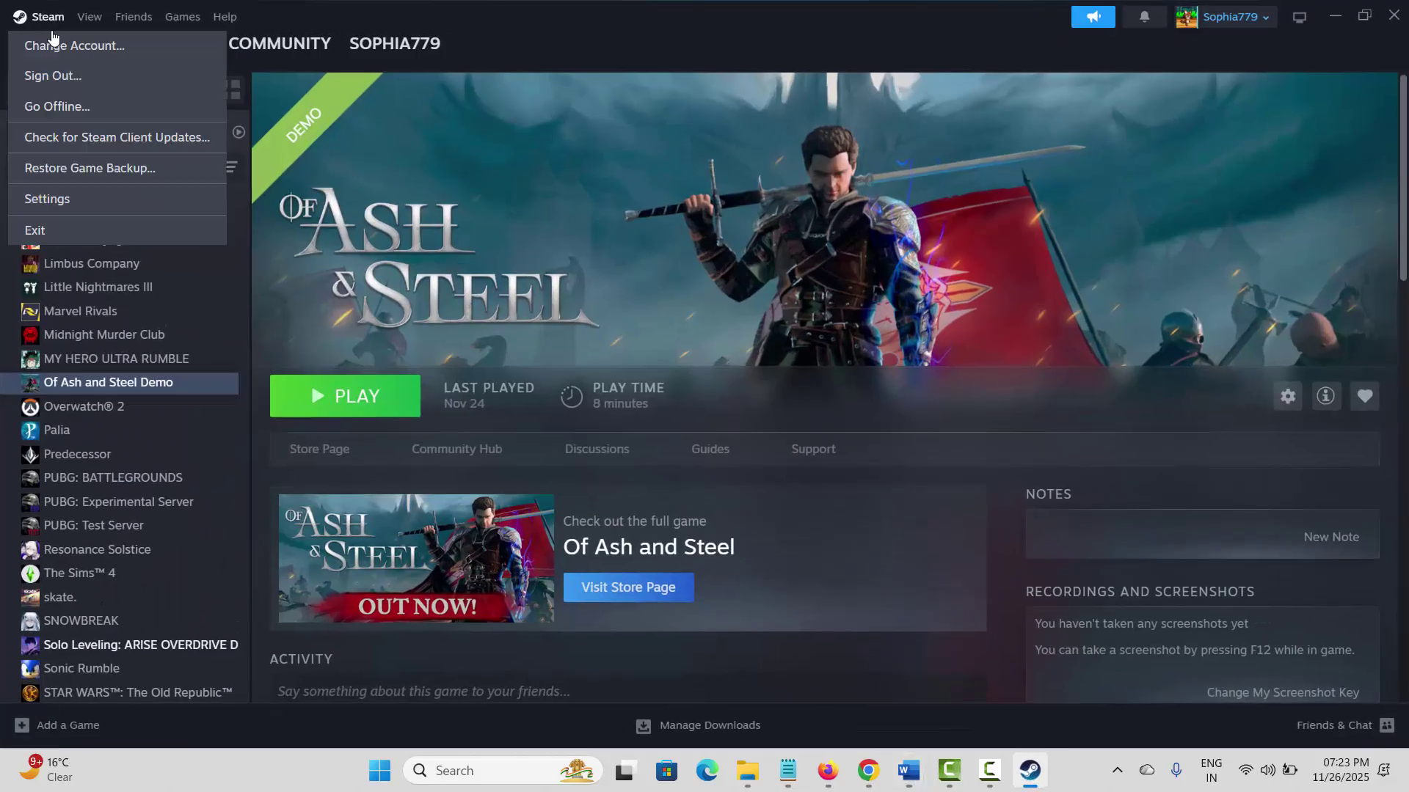
{"action": "left_click", "coordinate": [58, 195]}
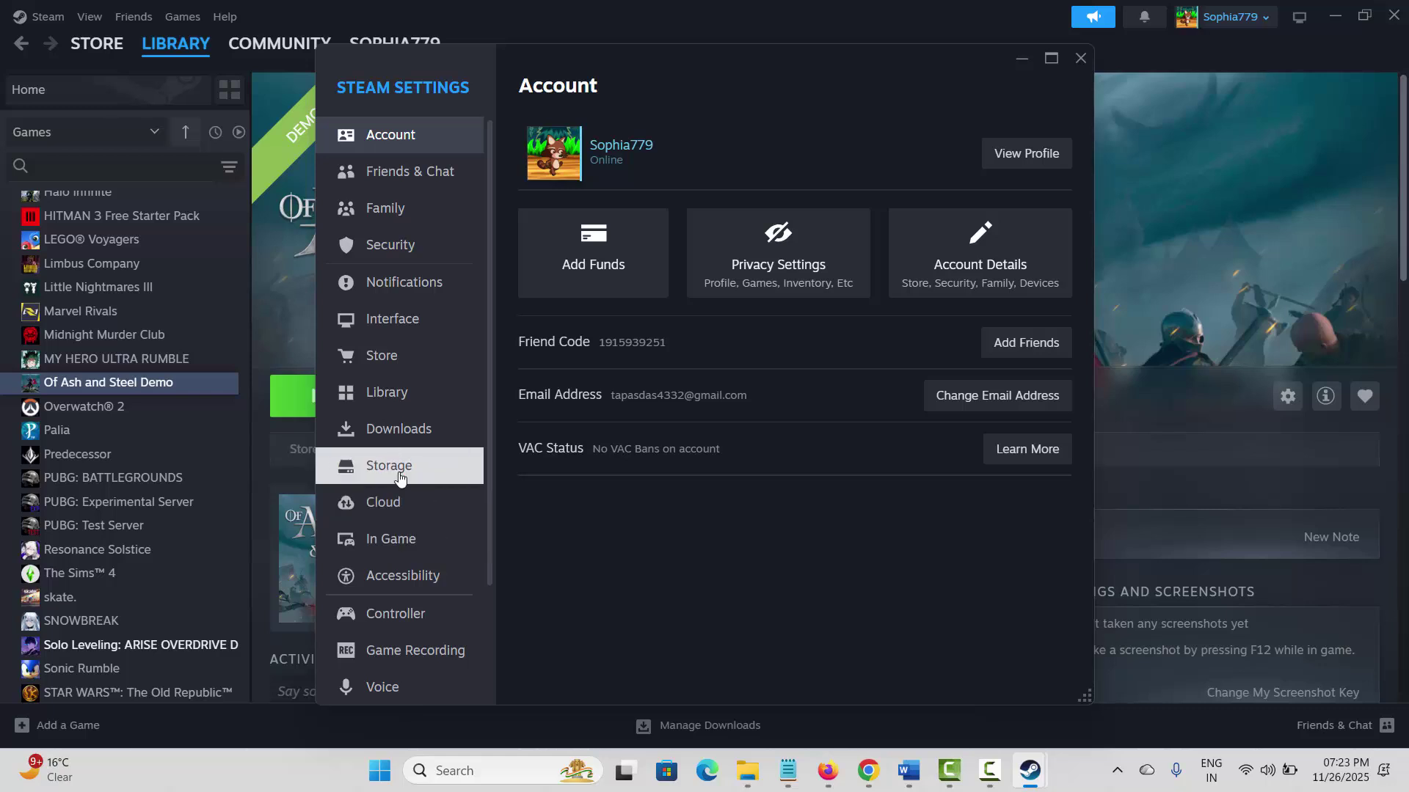
{"action": "left_click", "coordinate": [398, 473]}
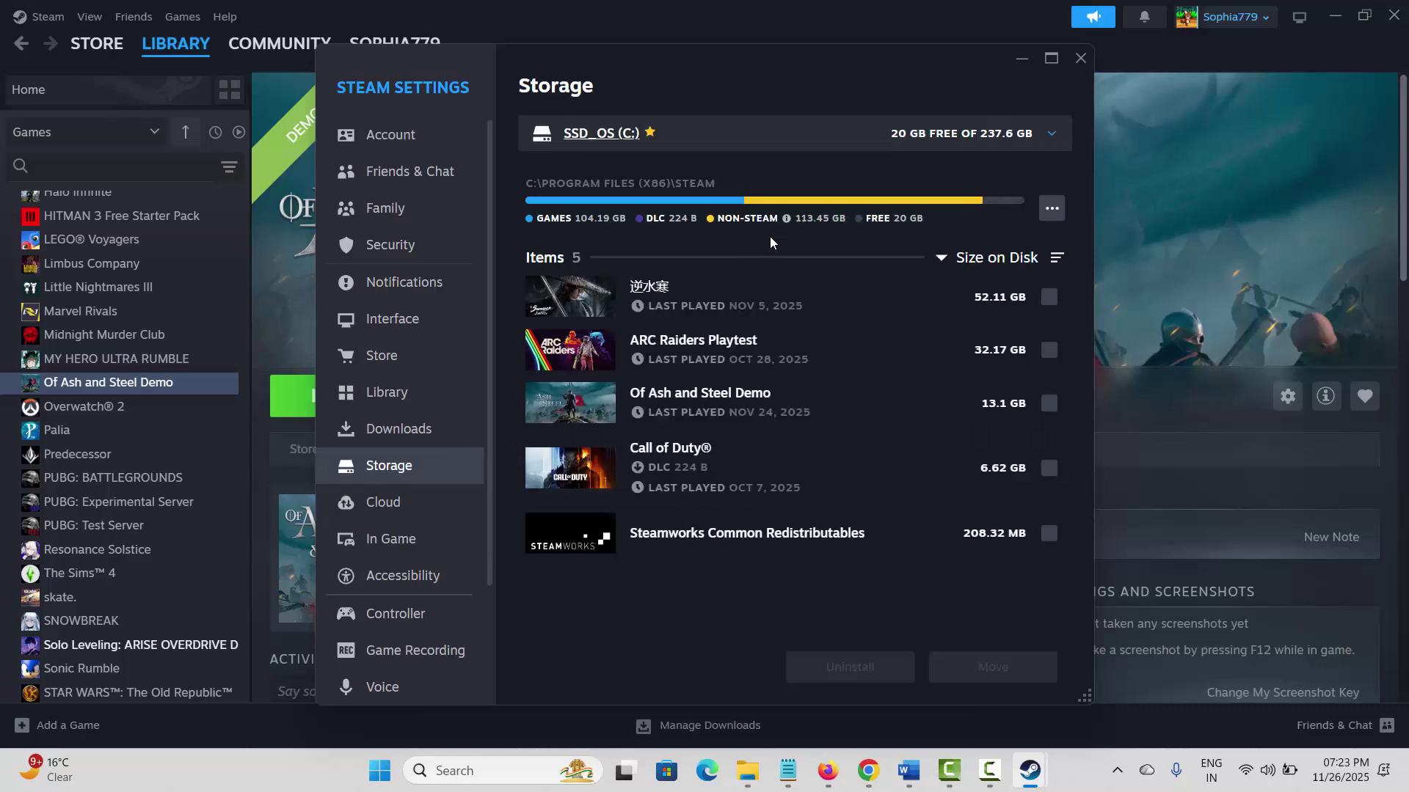
- Show the games stored on drive Data (E:), select Where Winds Meet, and close the Steam settings without moving it
{"action": "left_click", "coordinate": [1049, 144]}
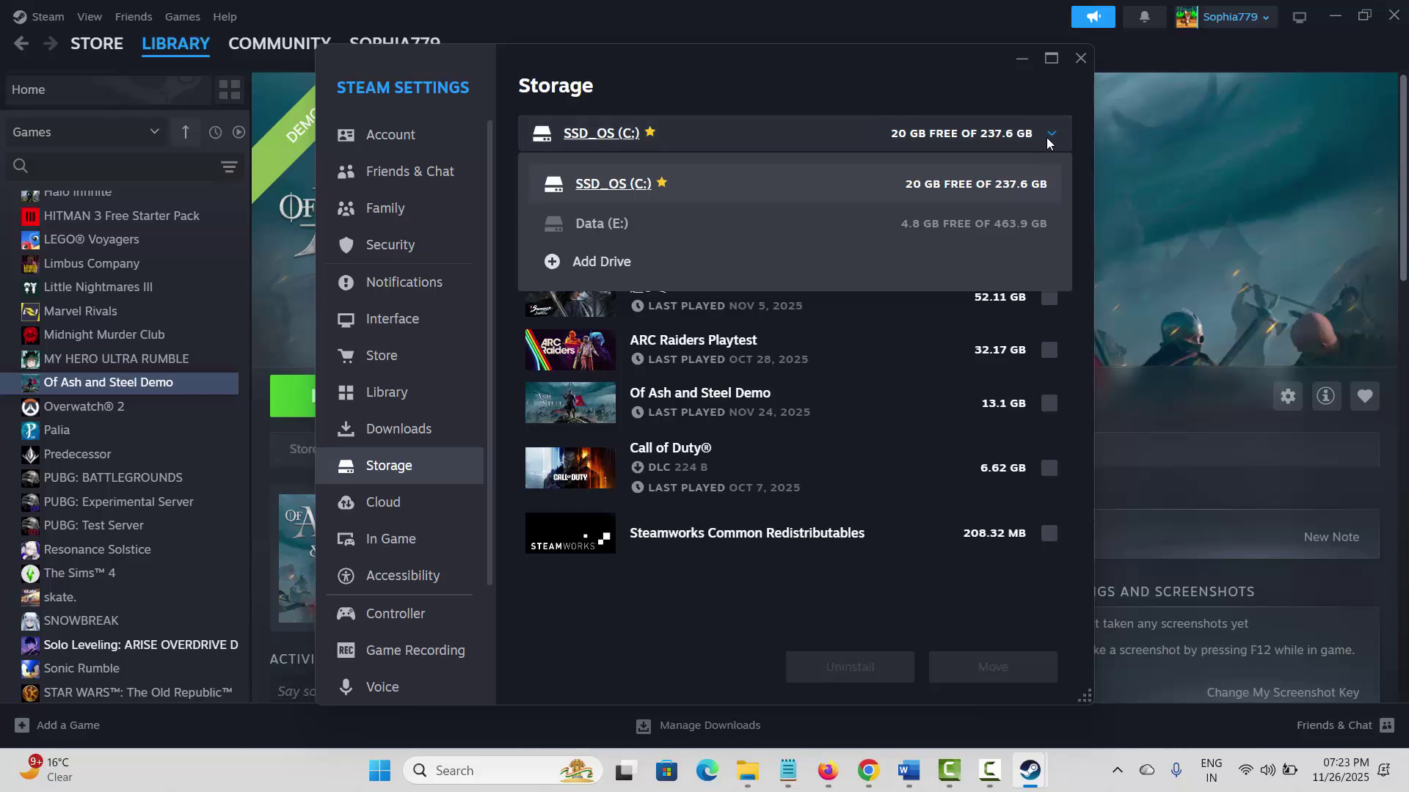
{"action": "left_click", "coordinate": [1049, 143]}
{"action": "left_click", "coordinate": [1047, 139]}
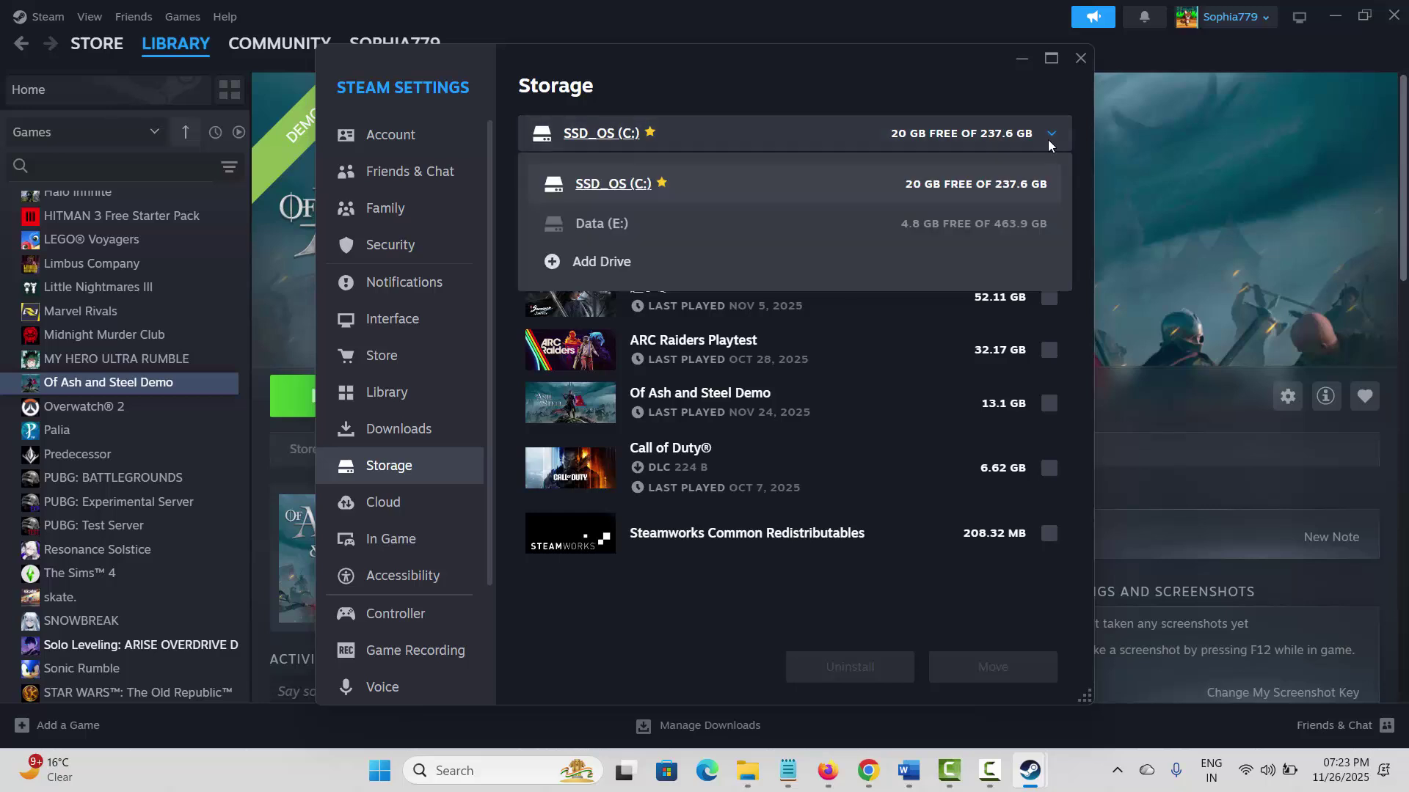
{"action": "left_click", "coordinate": [973, 229]}
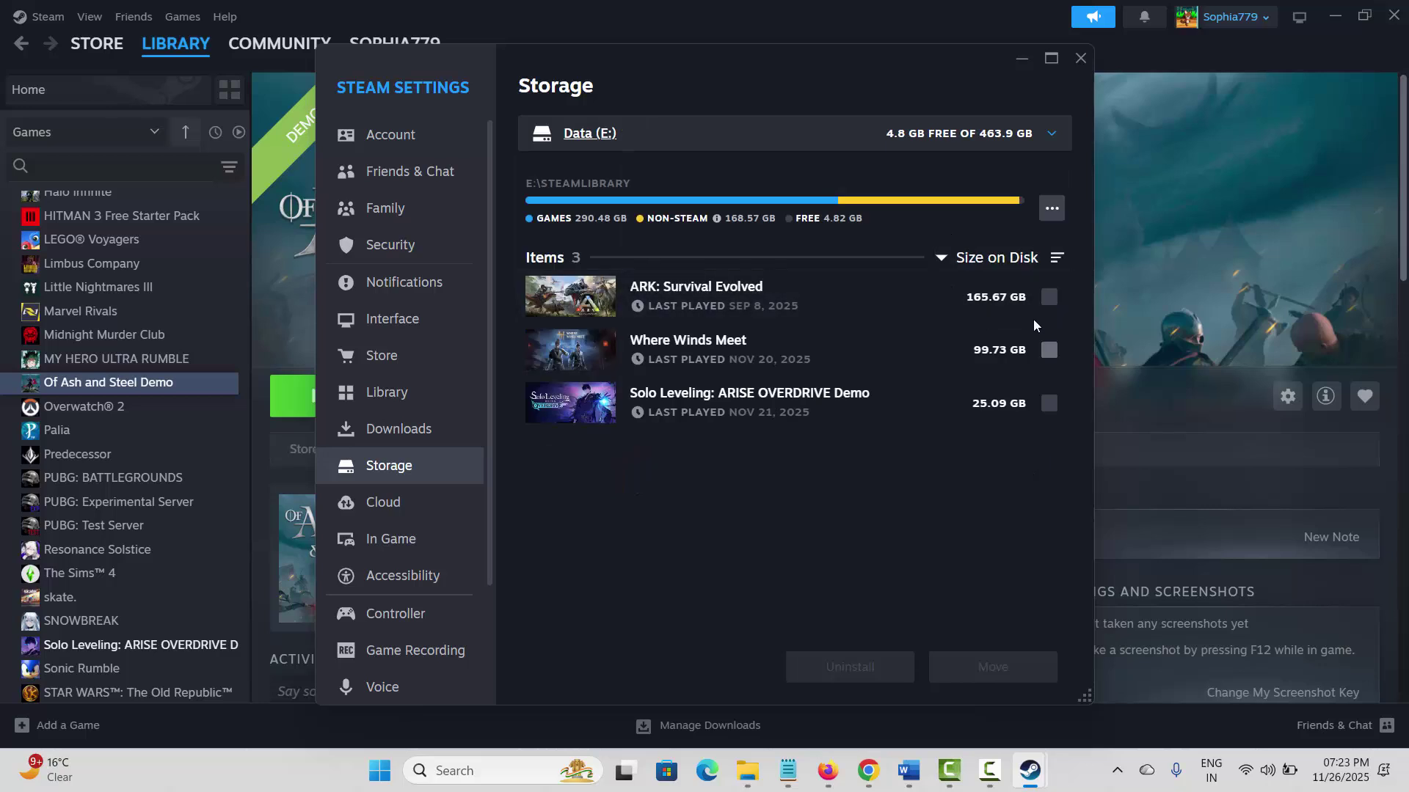
{"action": "left_click", "coordinate": [1064, 376]}
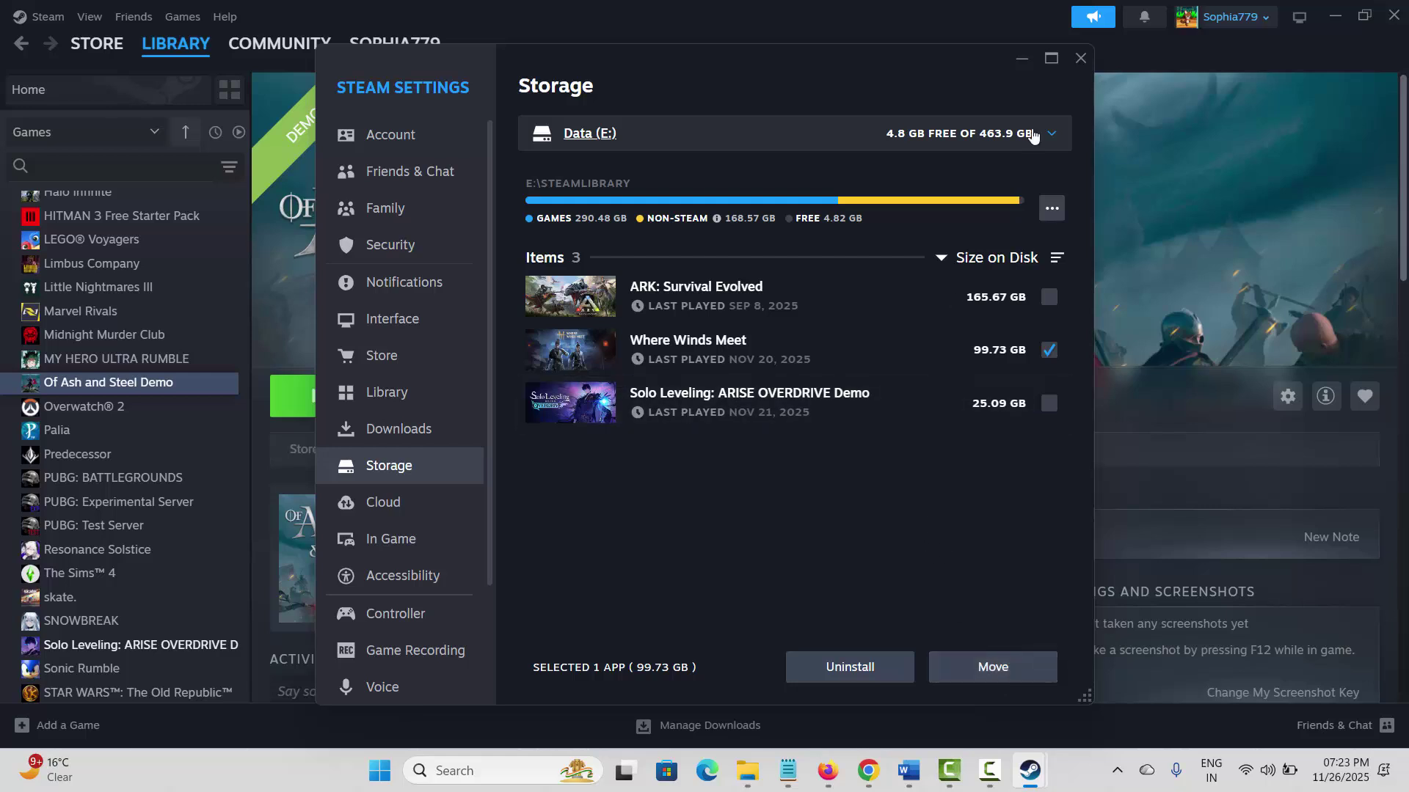
{"action": "left_click", "coordinate": [1080, 58]}
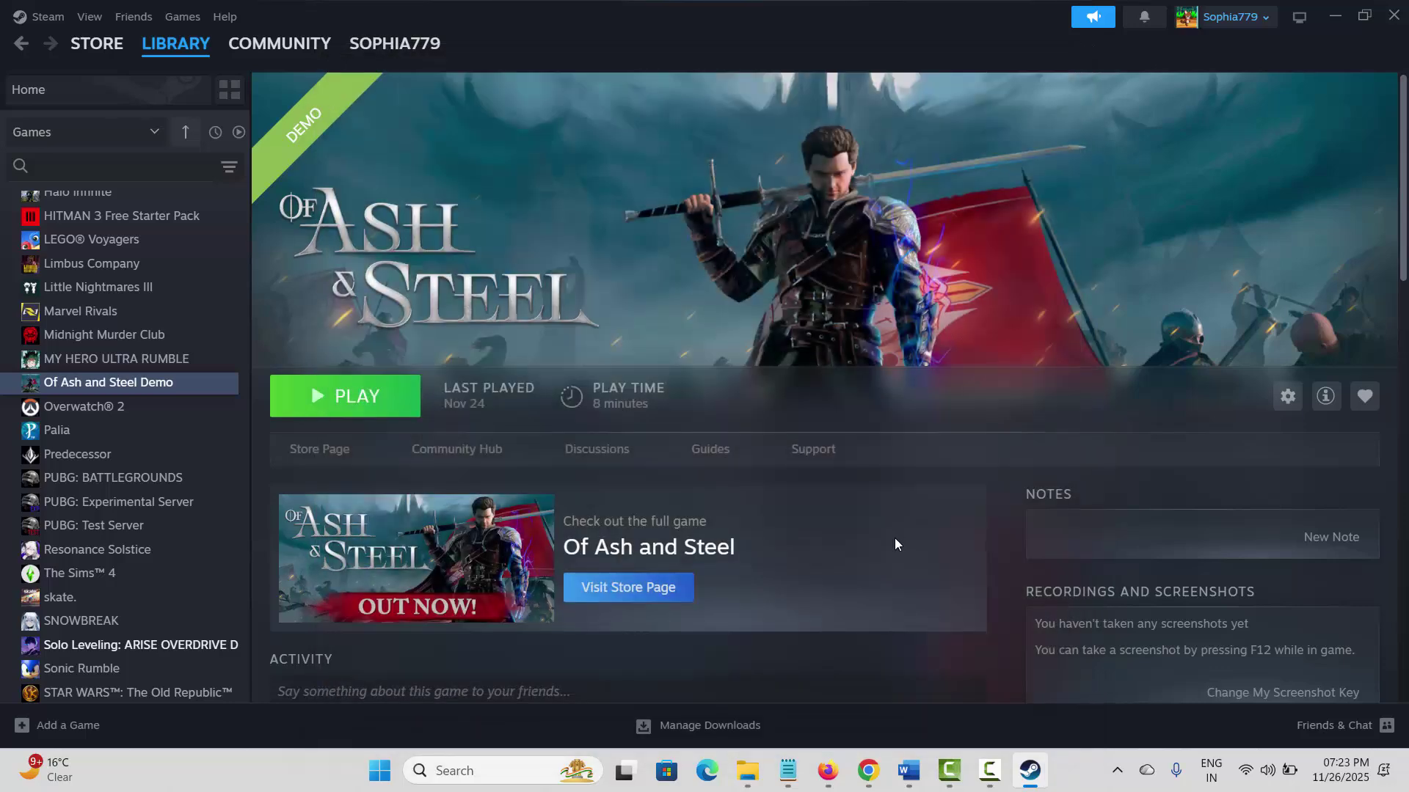
- Return to the Word document, highlight the heading "Method 14: Reinstall Mount & Blade II: Bannerlord - War Sails Game" and deselect it
{"action": "left_click", "coordinate": [1025, 784]}
{"action": "scroll", "coordinate": [446, 635], "scroll_direction": "down", "scroll_amount": 1}
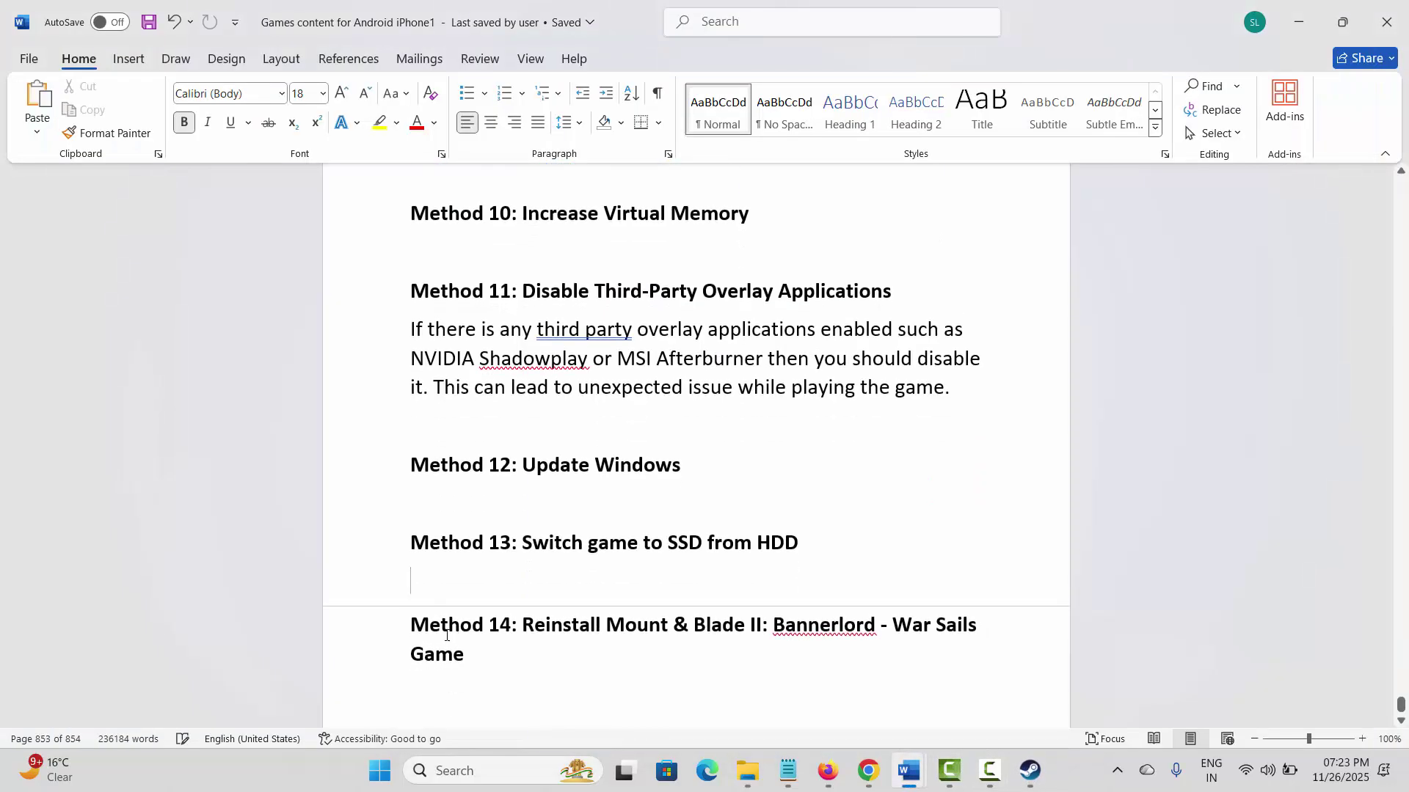
{"action": "left_click_drag", "start_coordinate": [417, 625], "coordinate": [512, 656]}
{"action": "left_click", "coordinate": [557, 671]}
- Switch to Steam, bring up the uninstall confirmation for Of Ash and Steel Demo, and cancel it
{"action": "left_click", "coordinate": [1028, 769]}
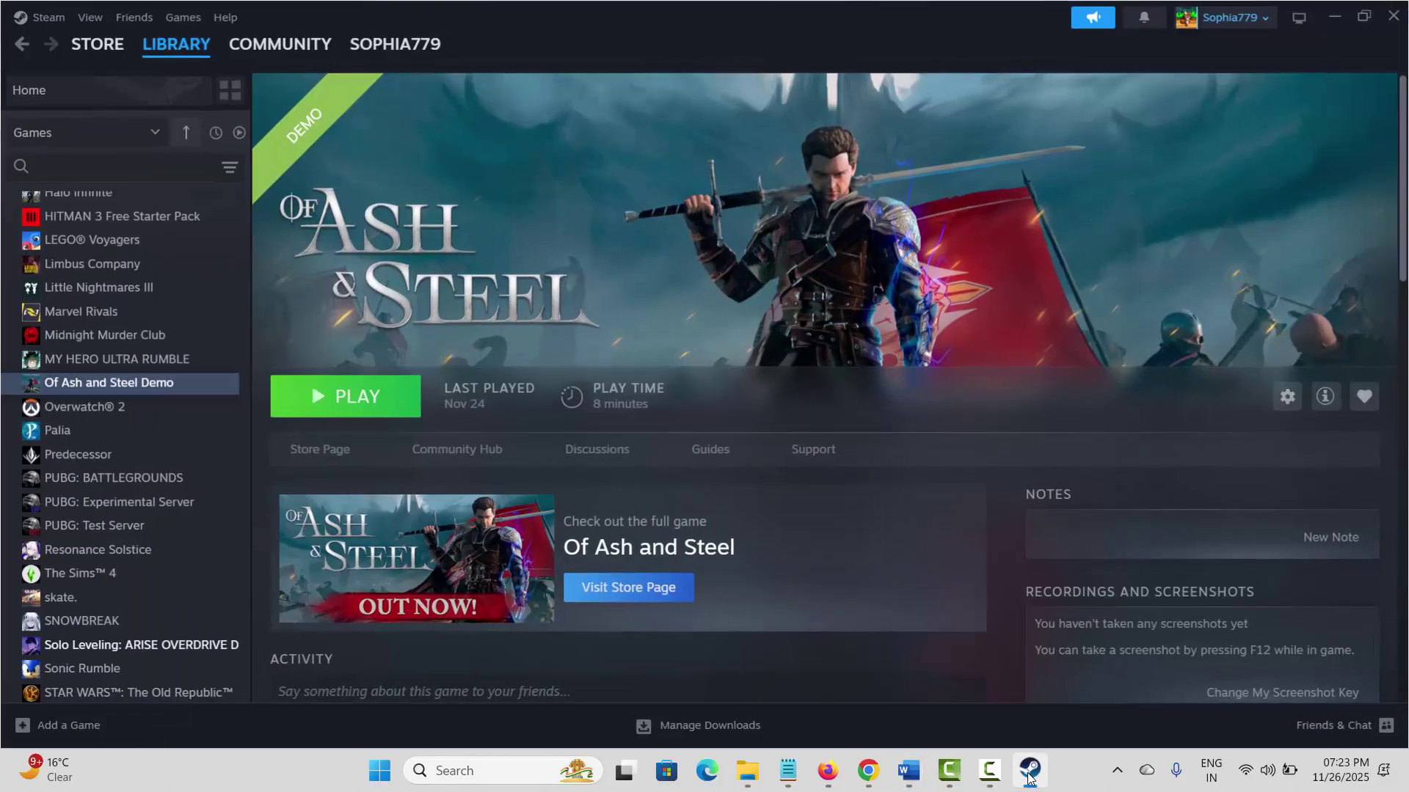
{"action": "right_click", "coordinate": [112, 388]}
{"action": "mouse_move", "coordinate": [154, 493]}
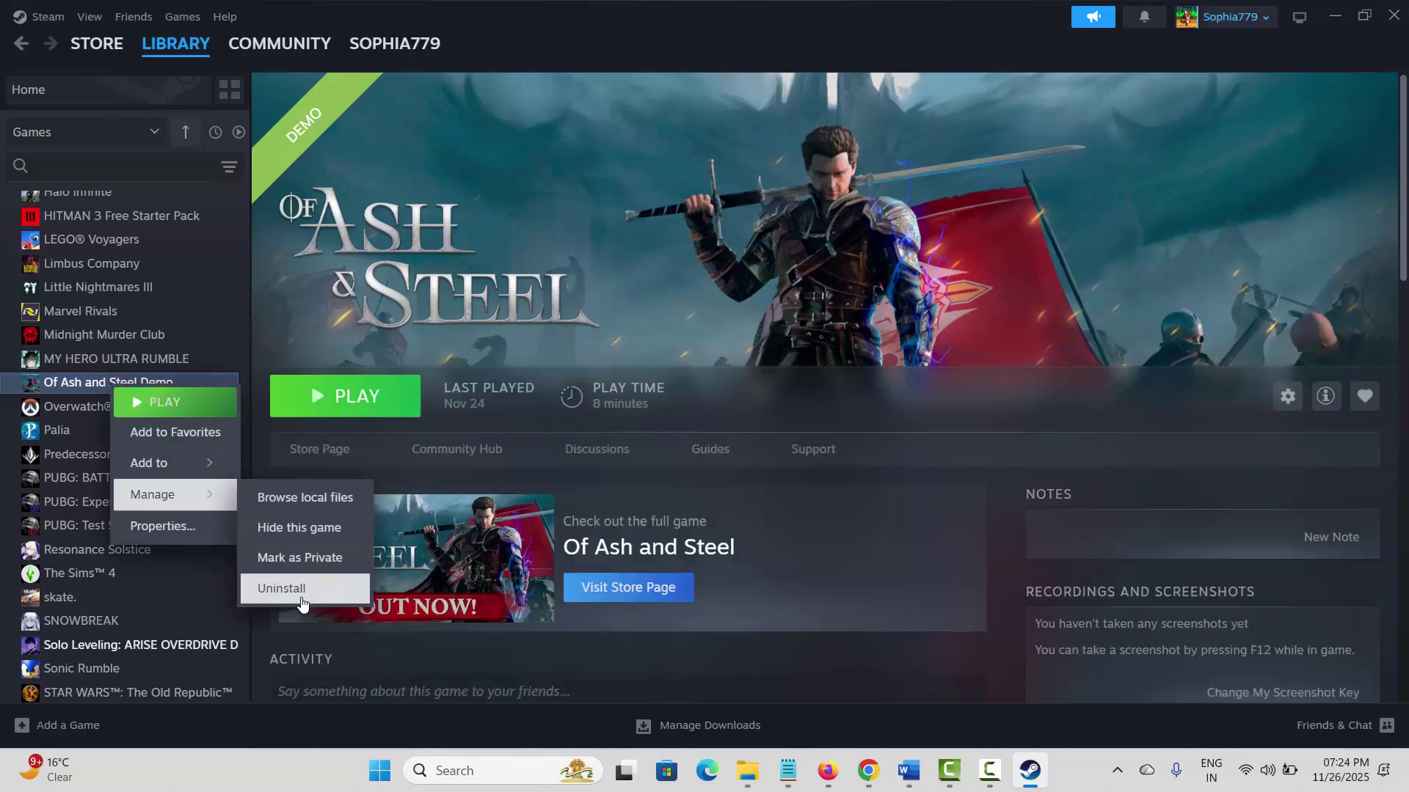
{"action": "left_click", "coordinate": [297, 596]}
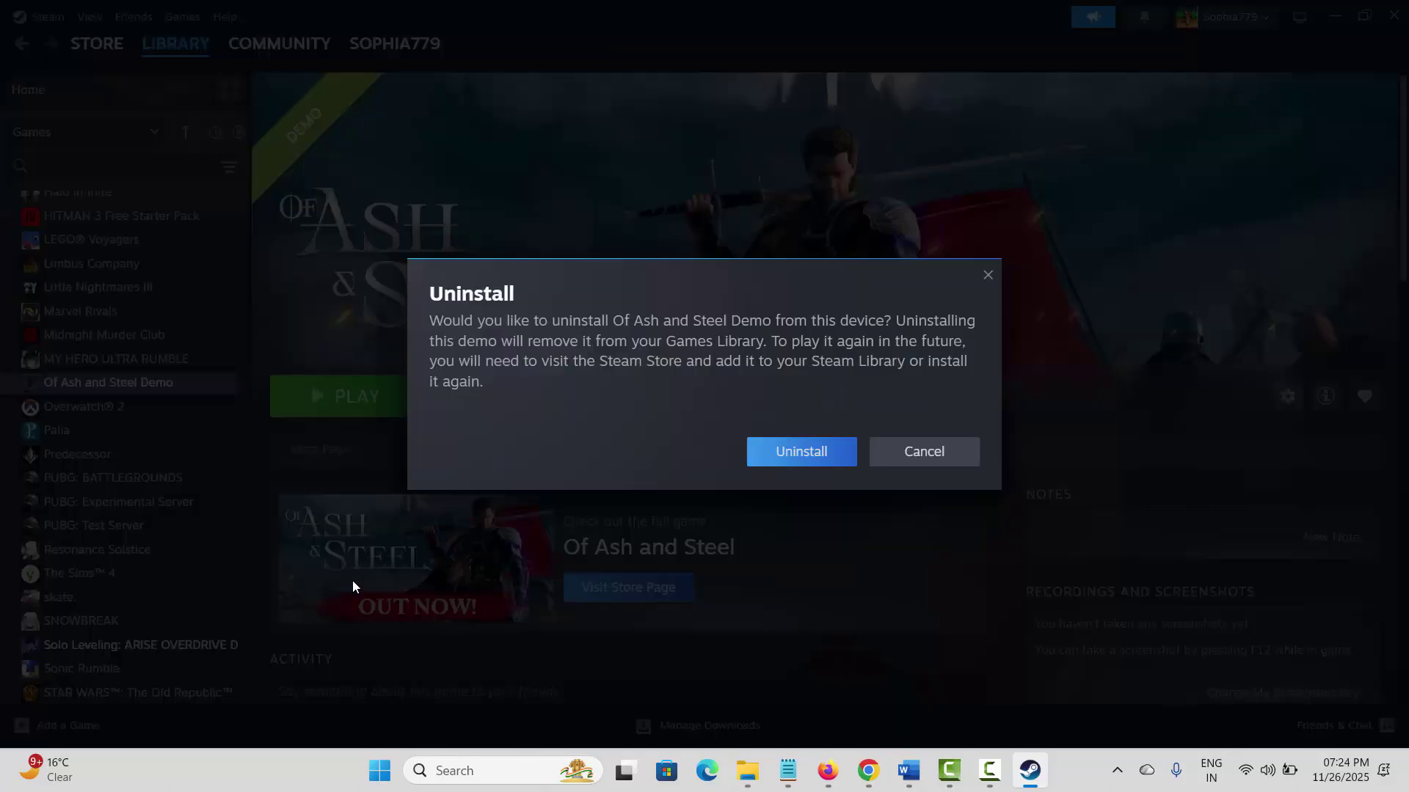
{"action": "left_click", "coordinate": [924, 458]}
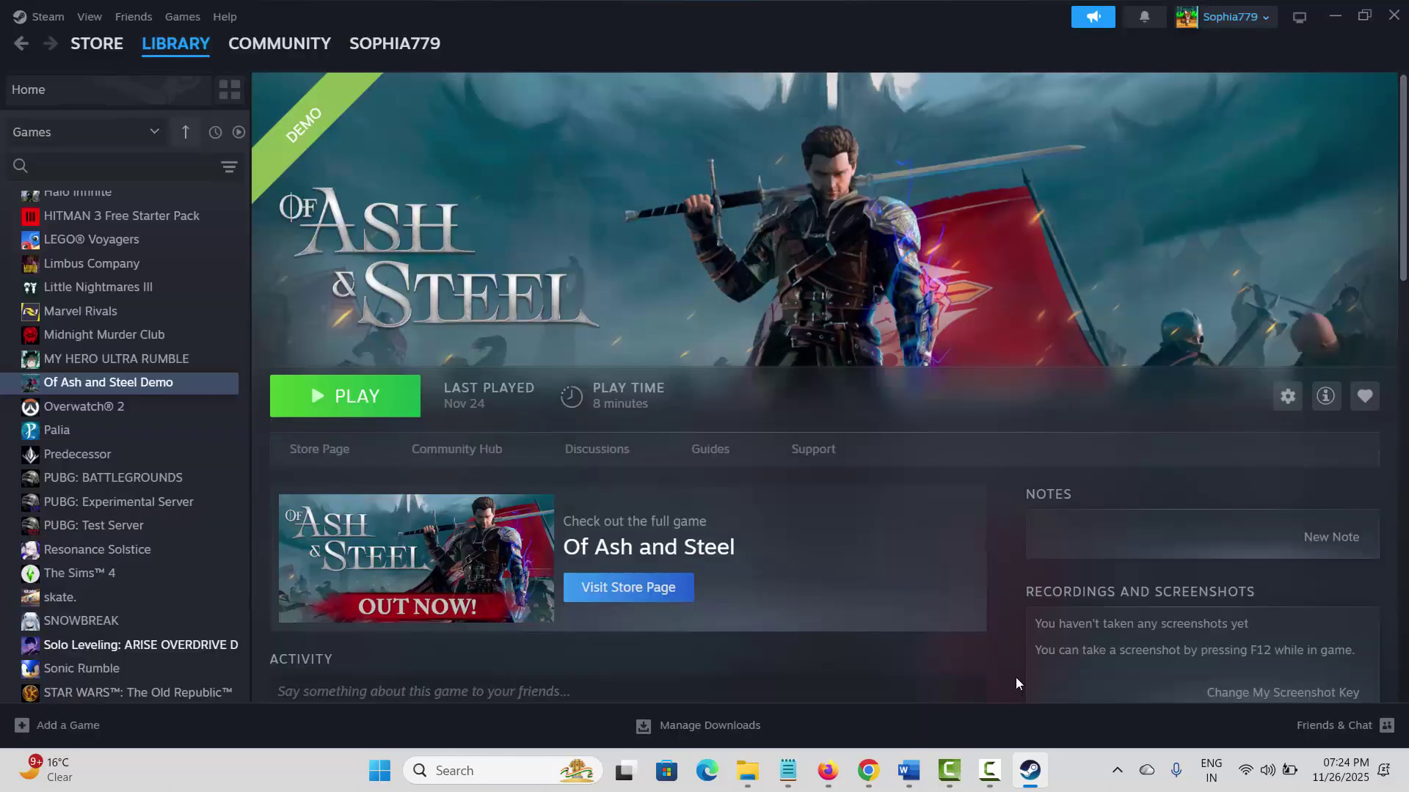
- Return to the Word document and highlight "Mount & Blade II: Bannerlord" in the Method 14 heading
{"action": "left_click", "coordinate": [1030, 770]}
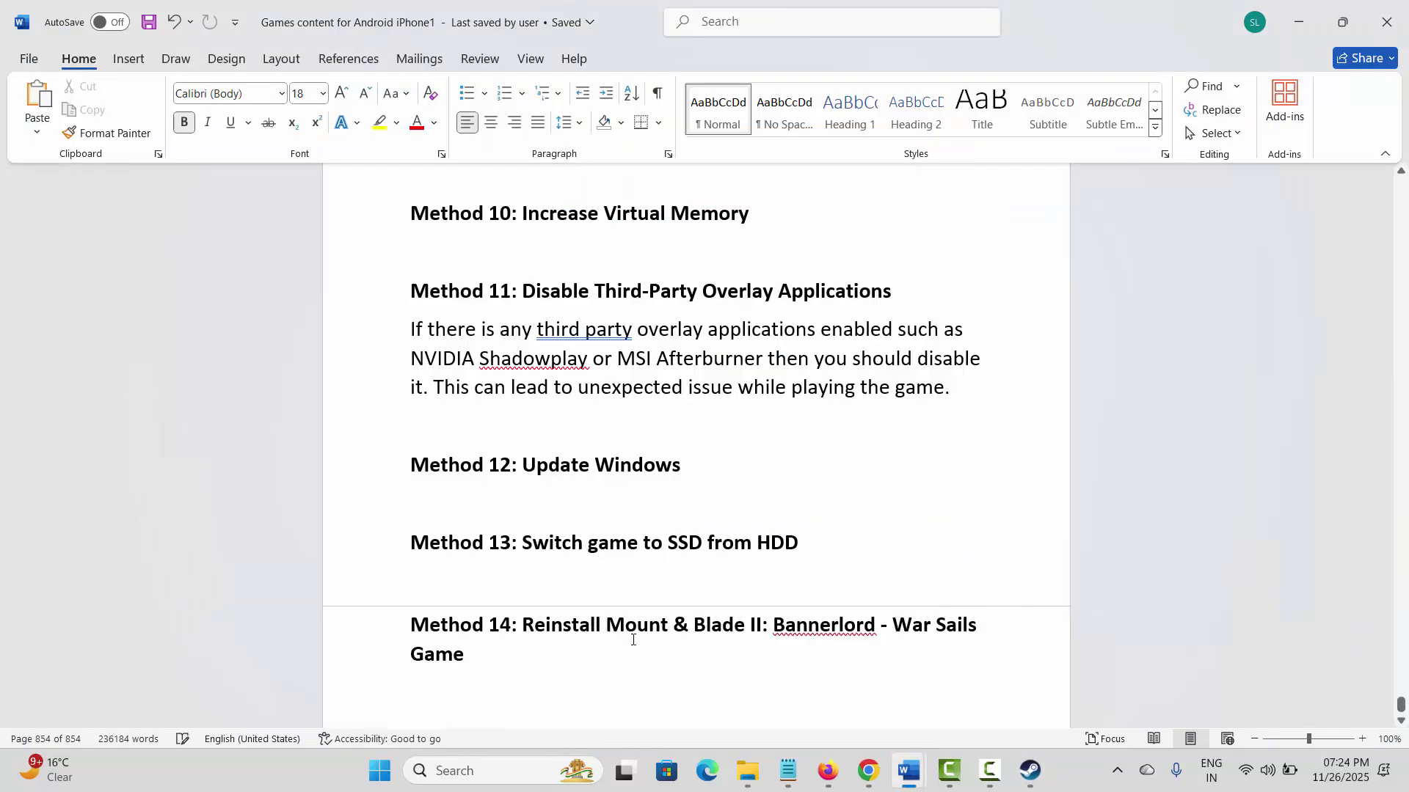
{"action": "left_click_drag", "start_coordinate": [606, 625], "coordinate": [838, 625]}
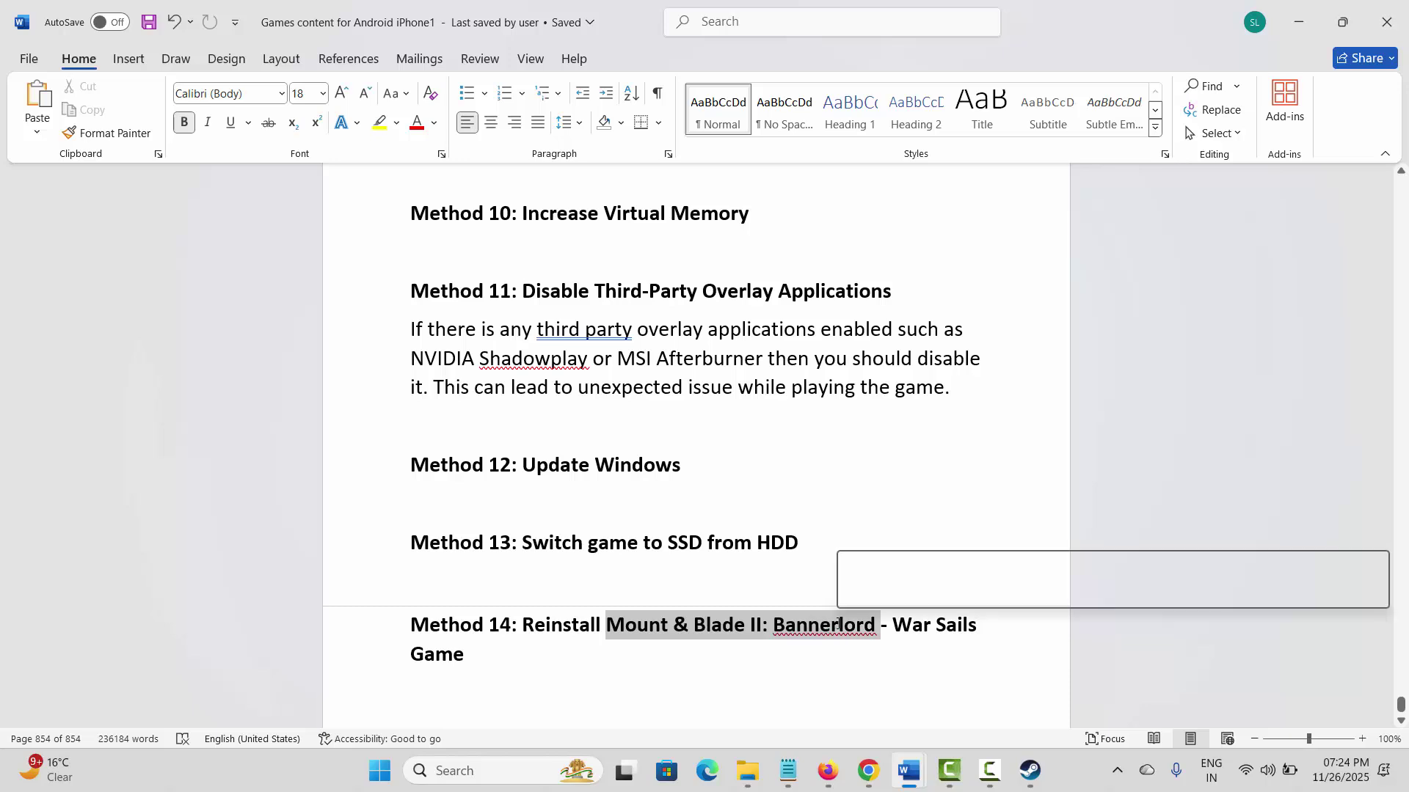